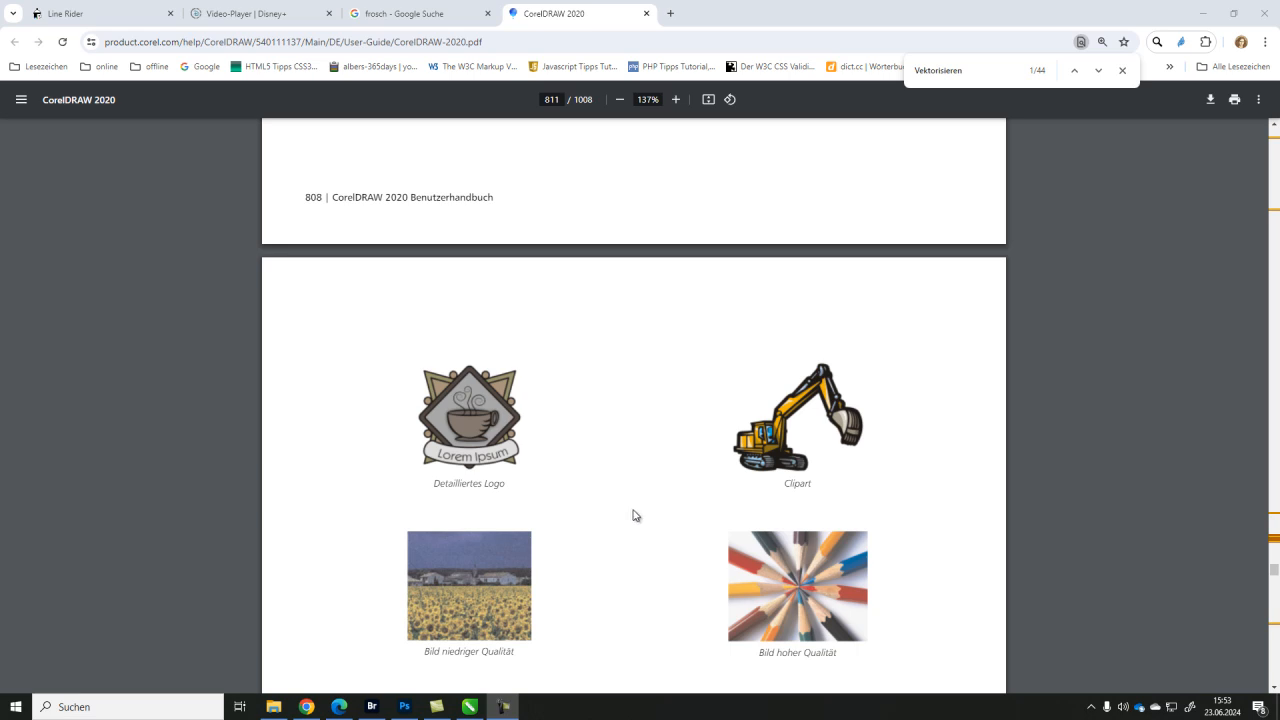
Switch to CorelDRAW, import fischFarbe.png at its original size and place it in the upper left part of the blank page
click(469, 706)
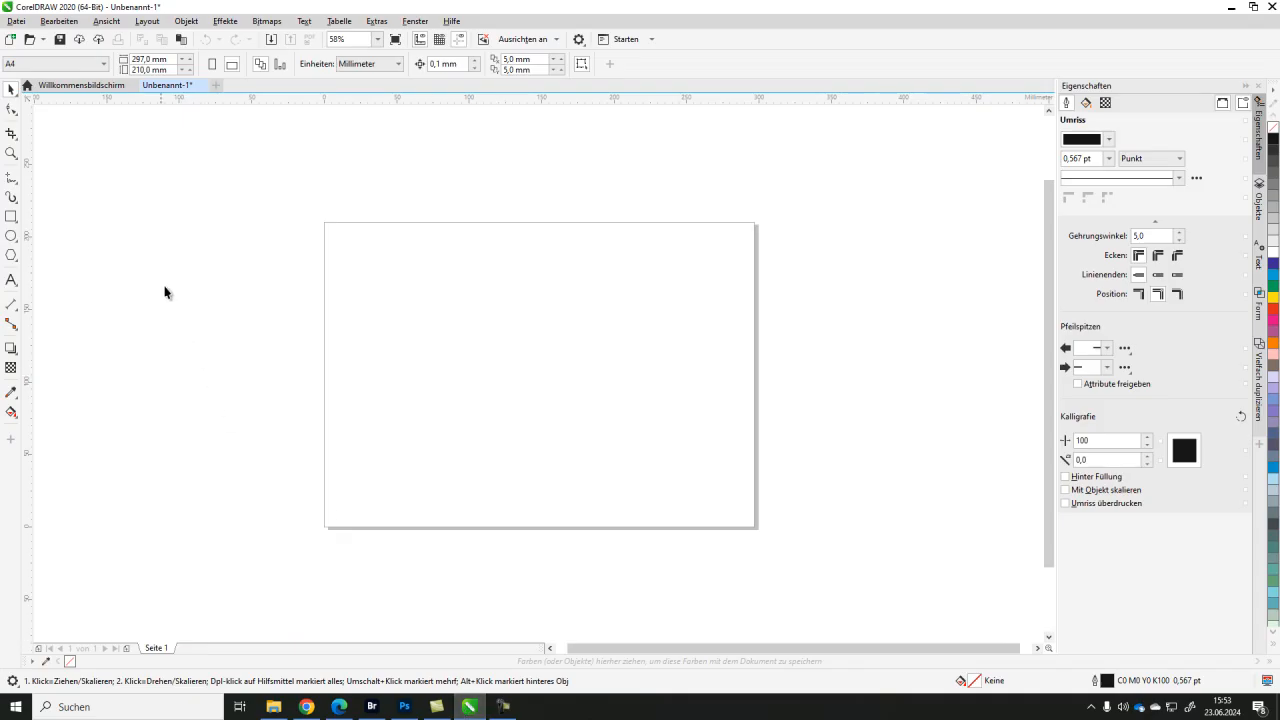
click(17, 23)
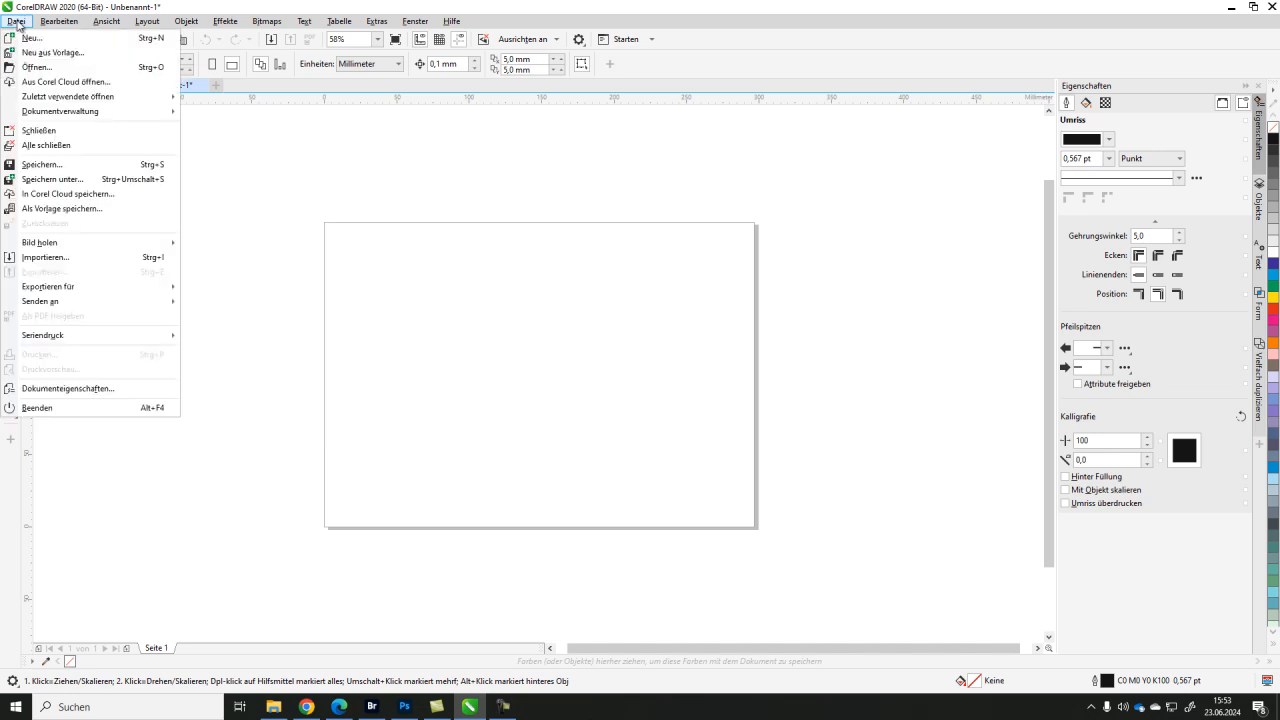
click(43, 258)
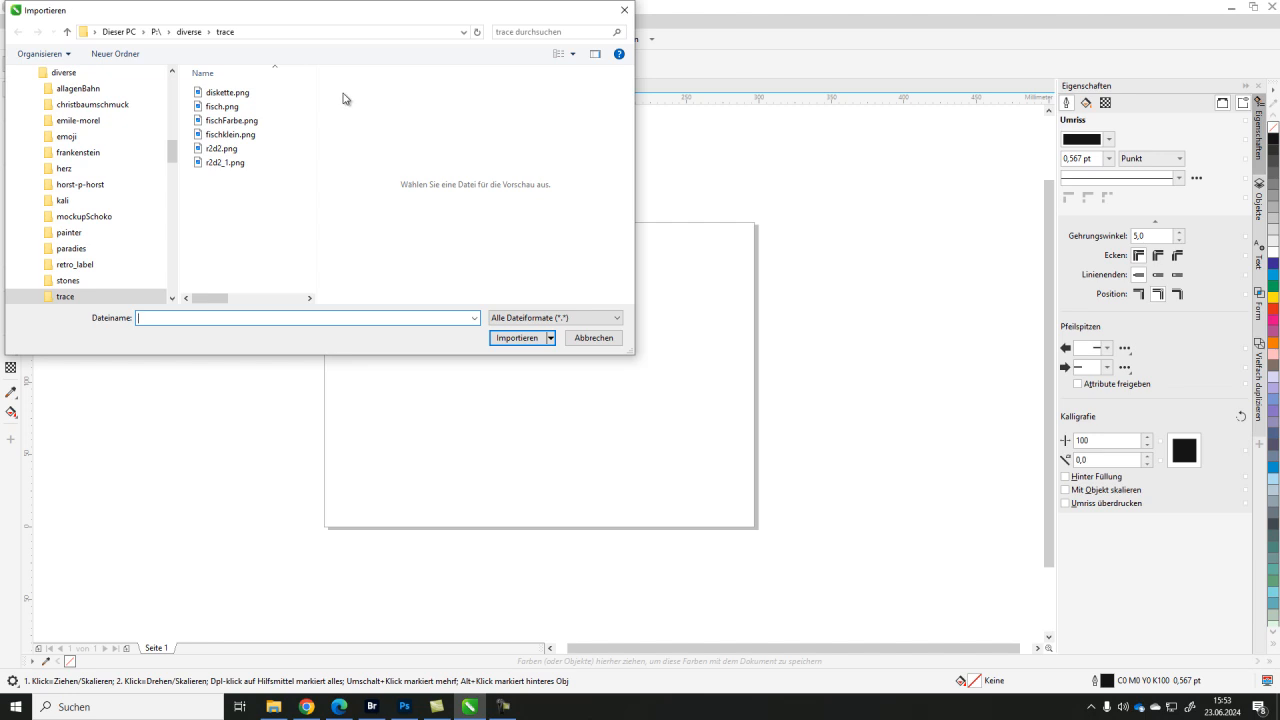
click(257, 126)
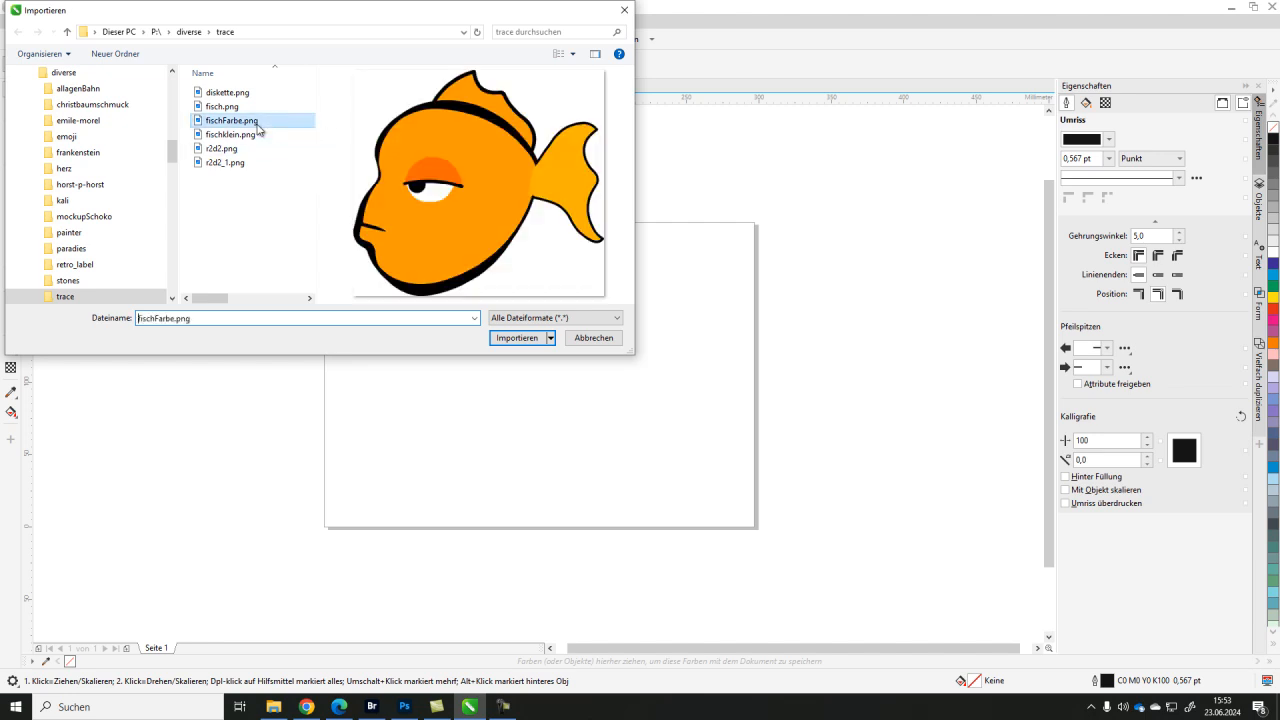
click(503, 341)
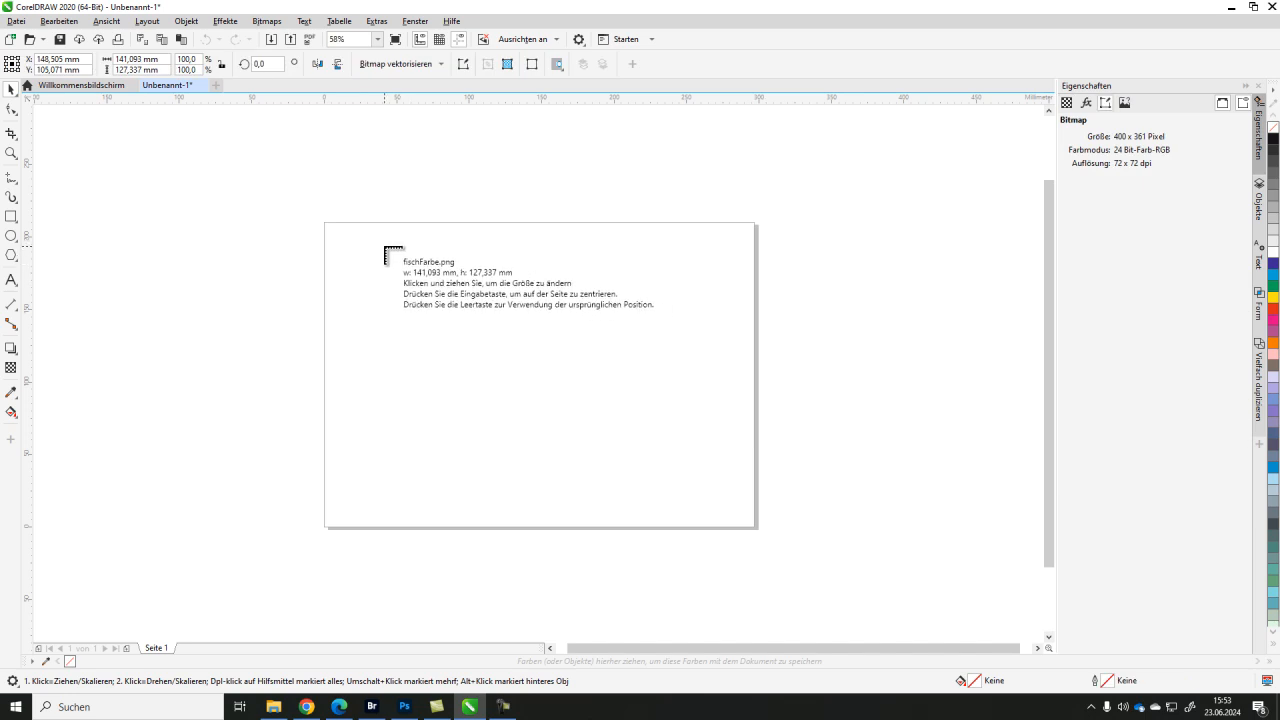
click(385, 248)
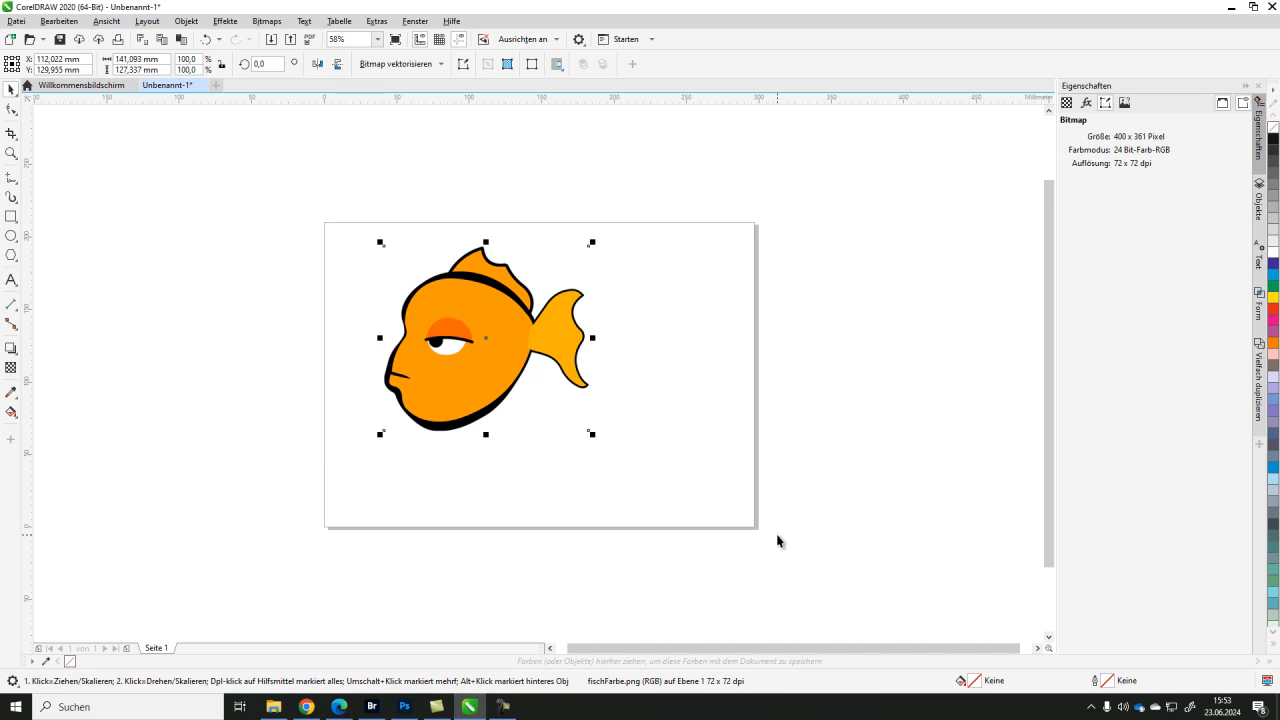
Review the bitmap tracing commands for the fish and examine the centerline and outline preset style examples in the PDF manual
click(267, 21)
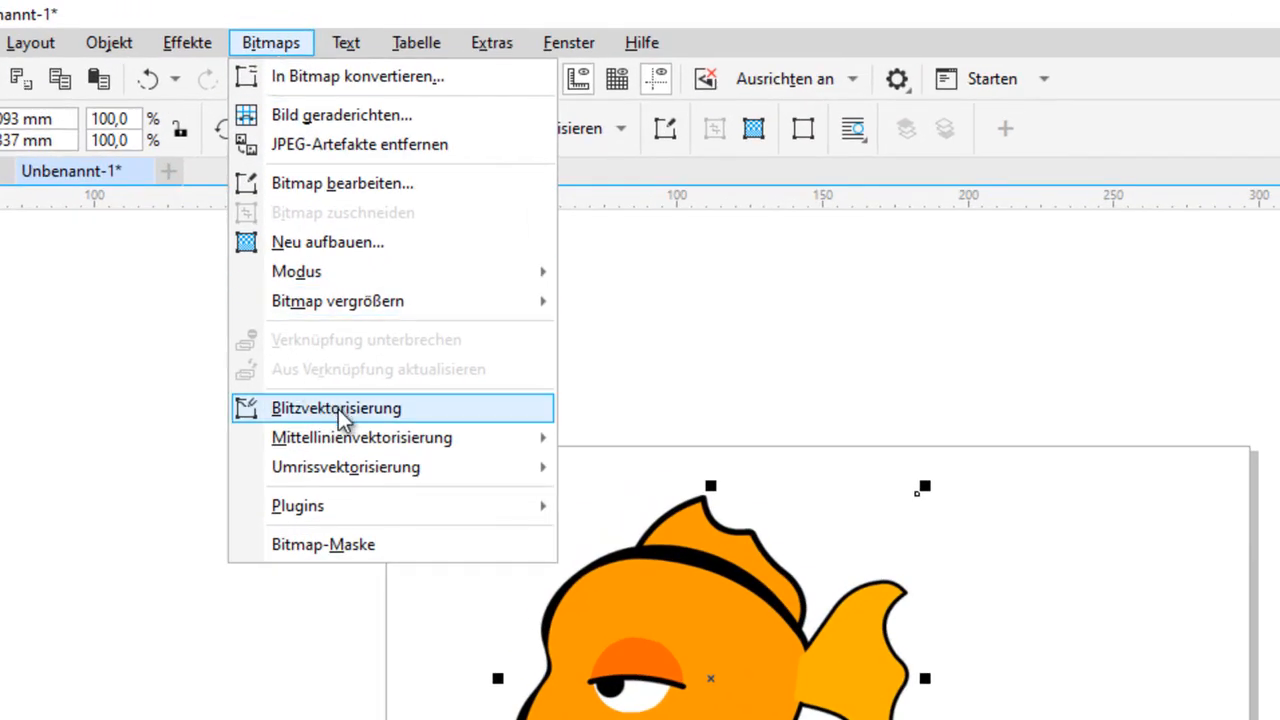
mouse_move(342, 433)
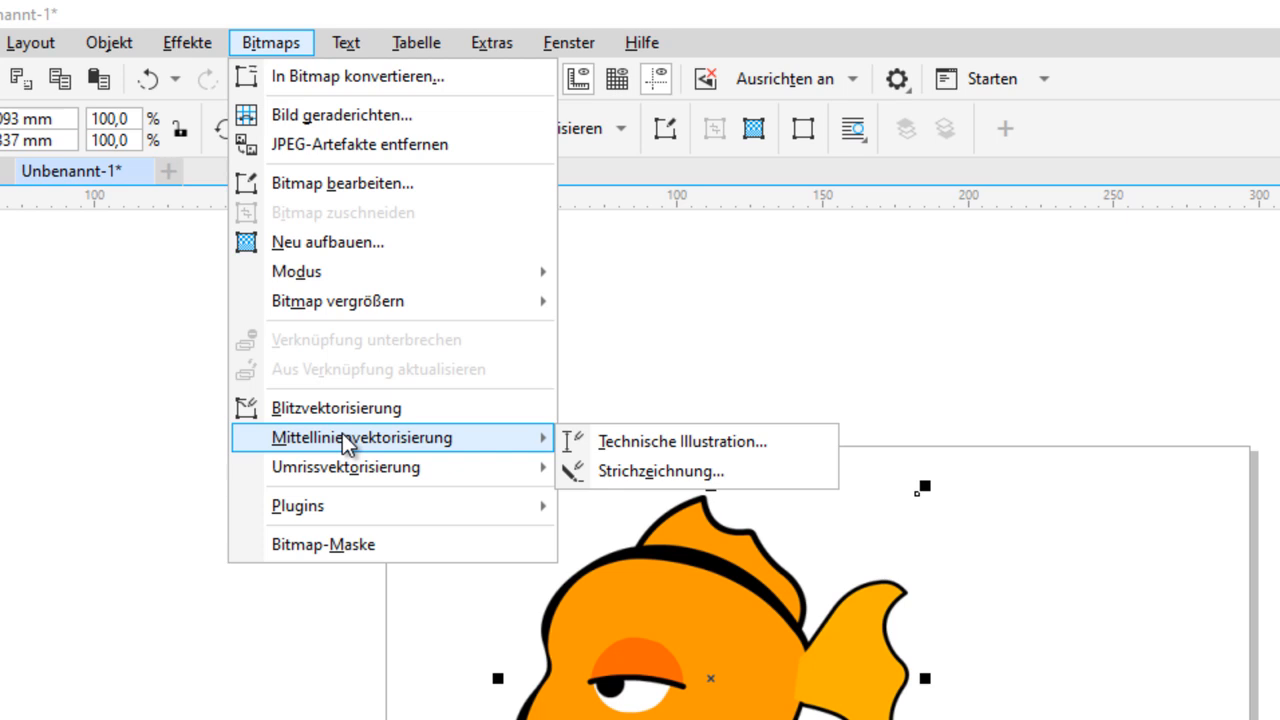
mouse_move(342, 461)
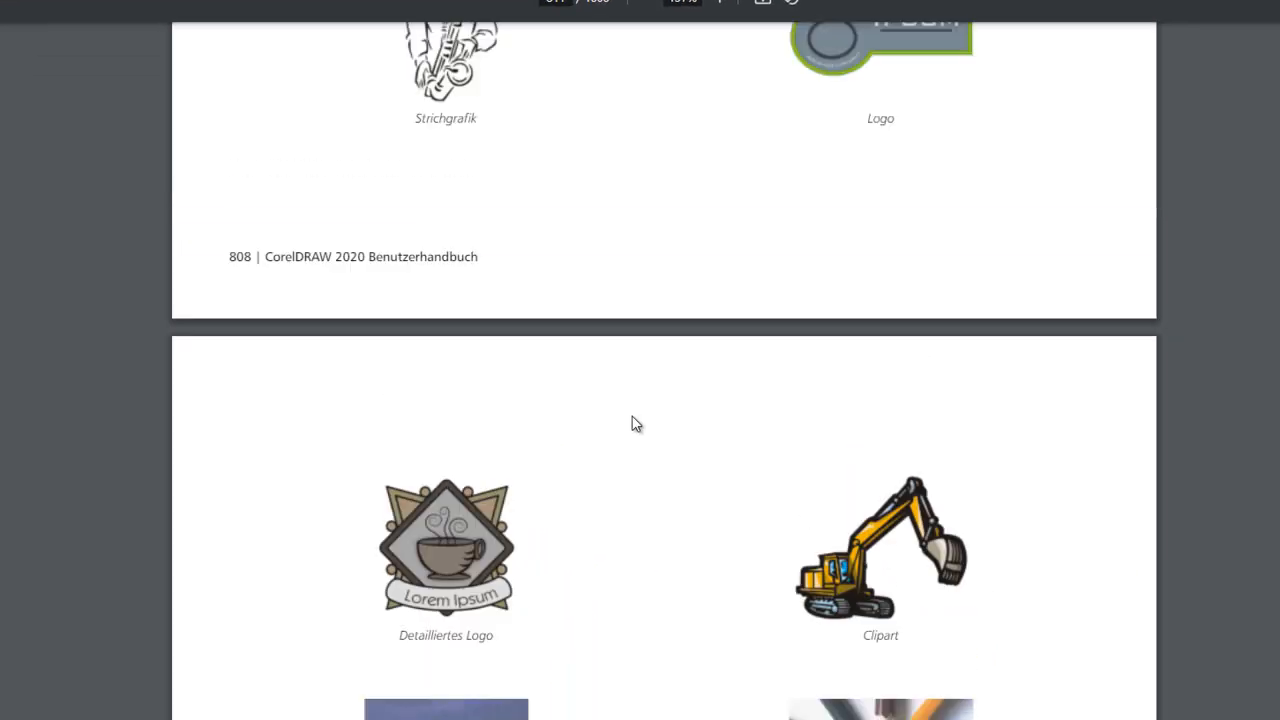
scroll(632, 424, up, 5)
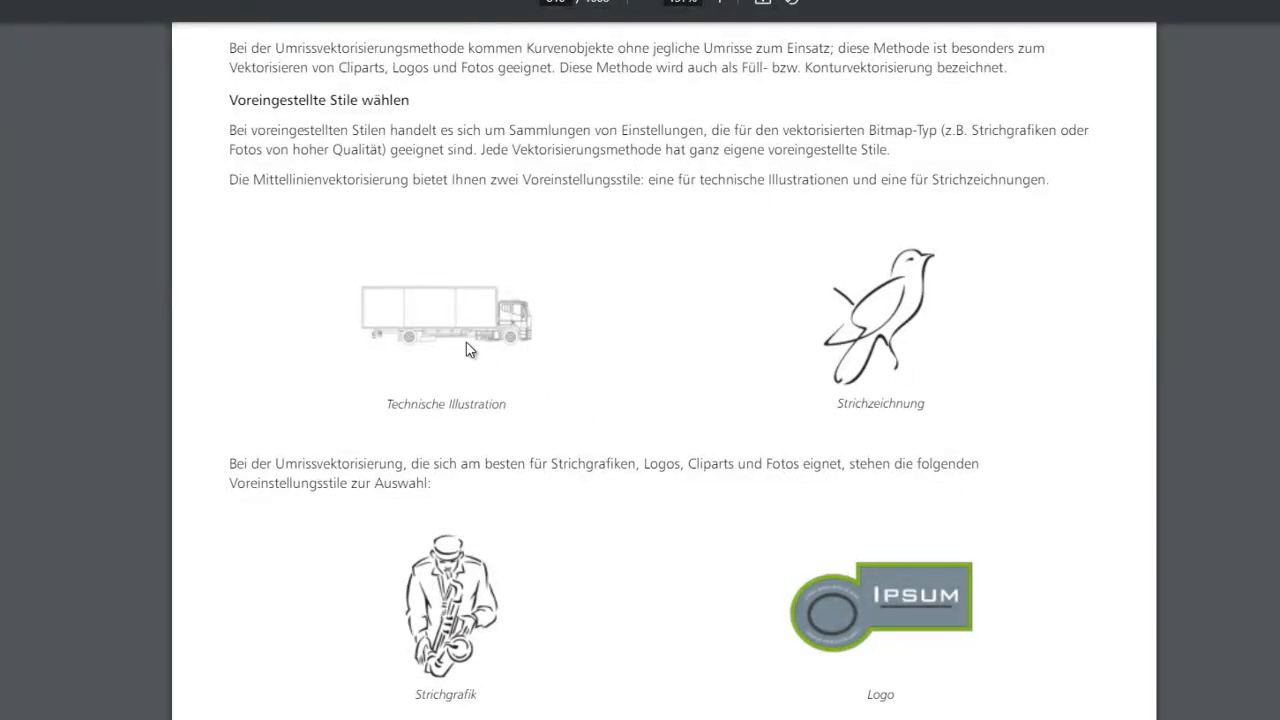
scroll(479, 345, up, 3)
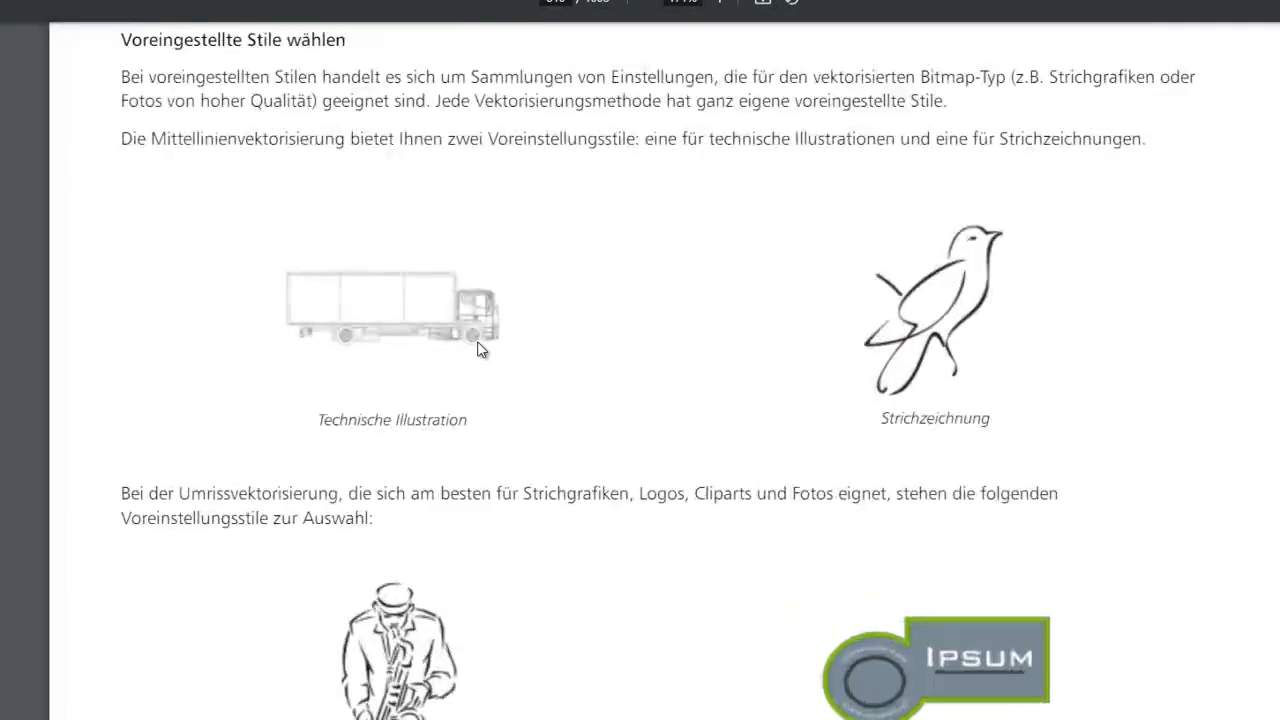
scroll(479, 351, up, 3)
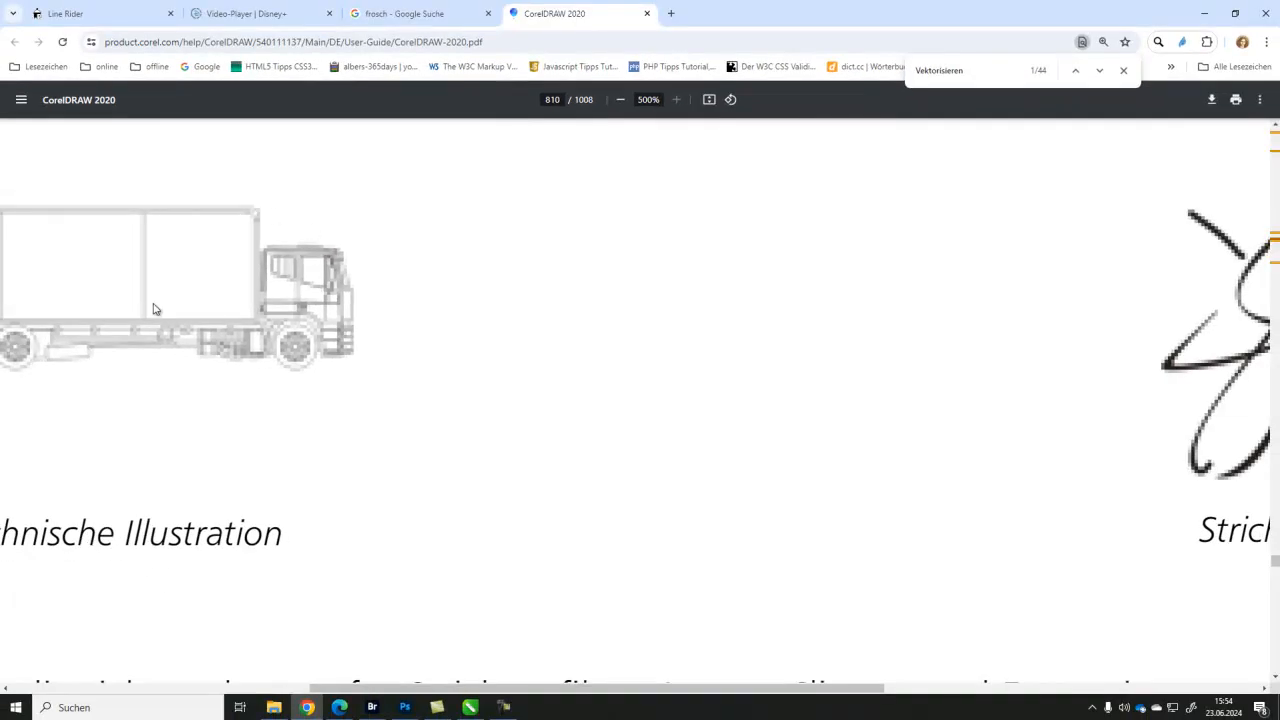
scroll(569, 354, down, 4)
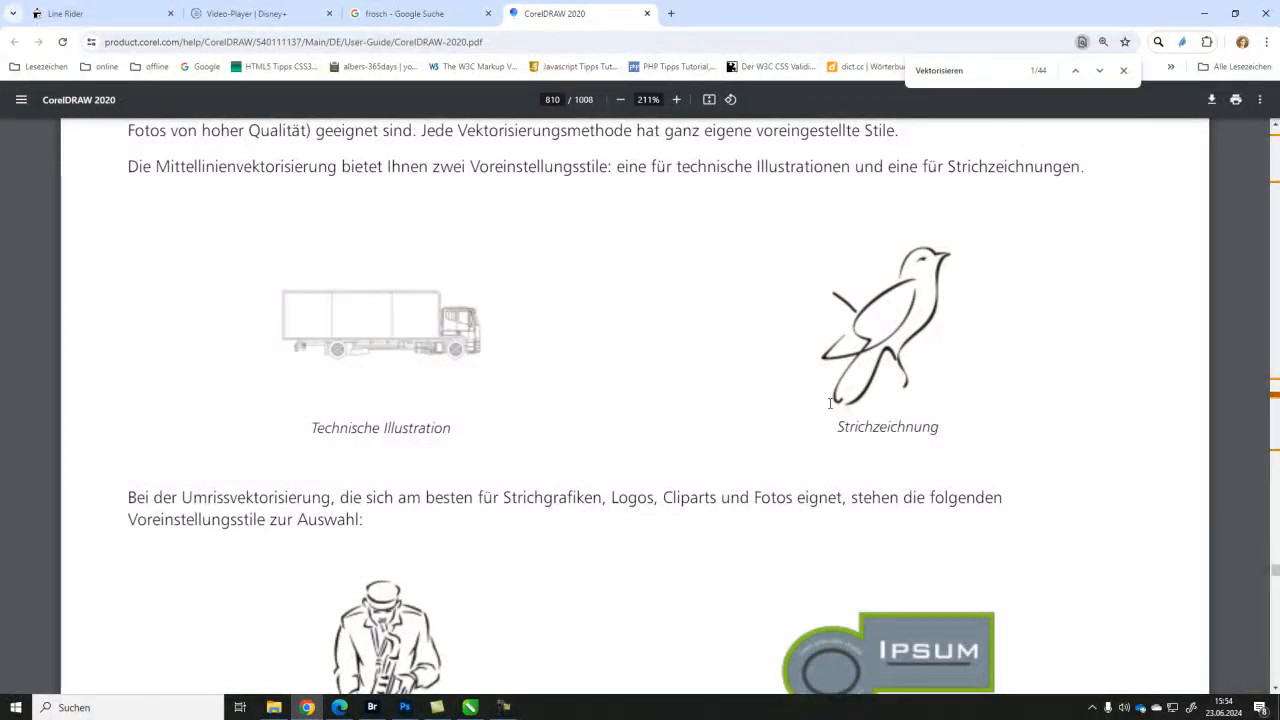
scroll(750, 423, down, 3)
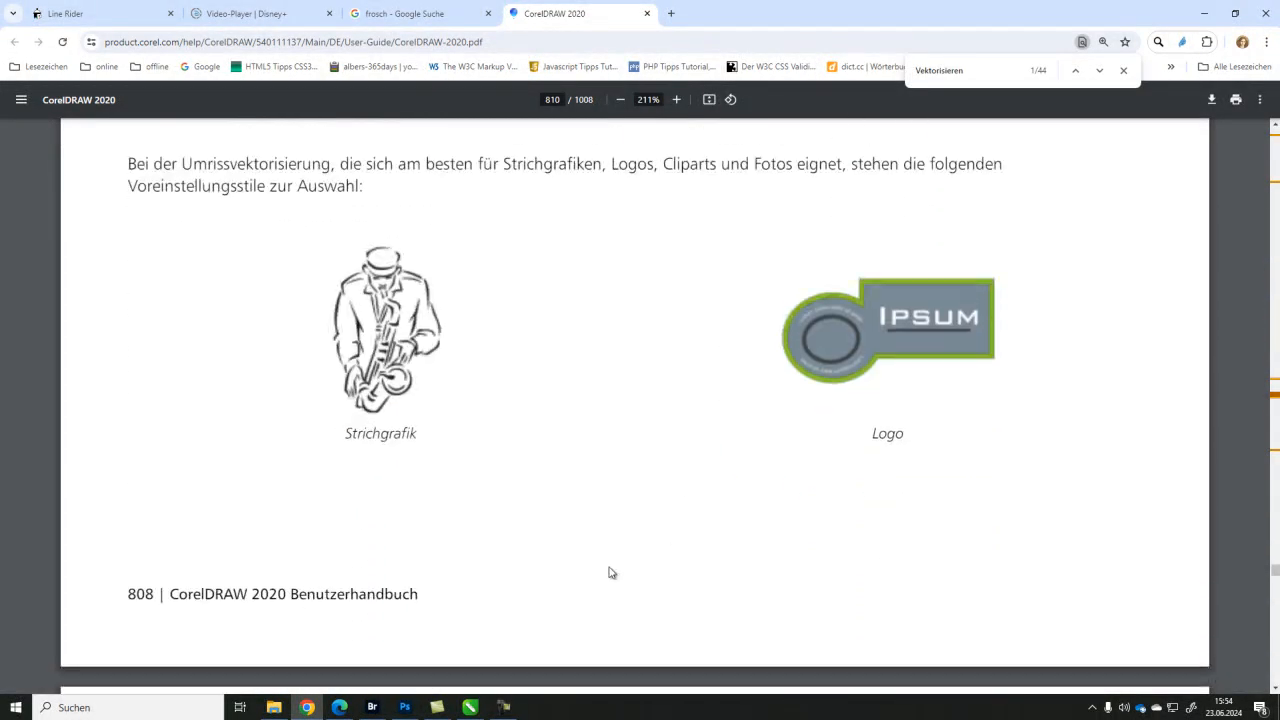
scroll(524, 526, down, 5)
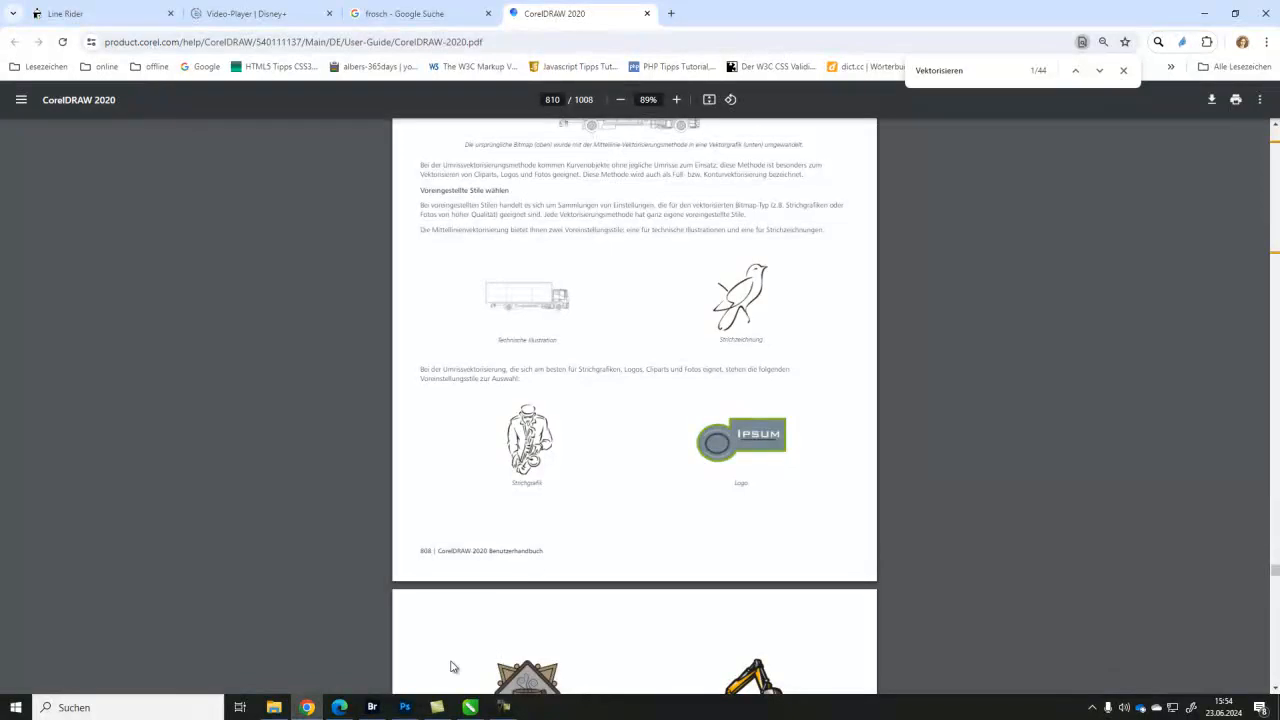
Check the trace commands in CorelDRAW again and examine the manual's outline trace examples, from line art and logos to clipart and photos
click(469, 707)
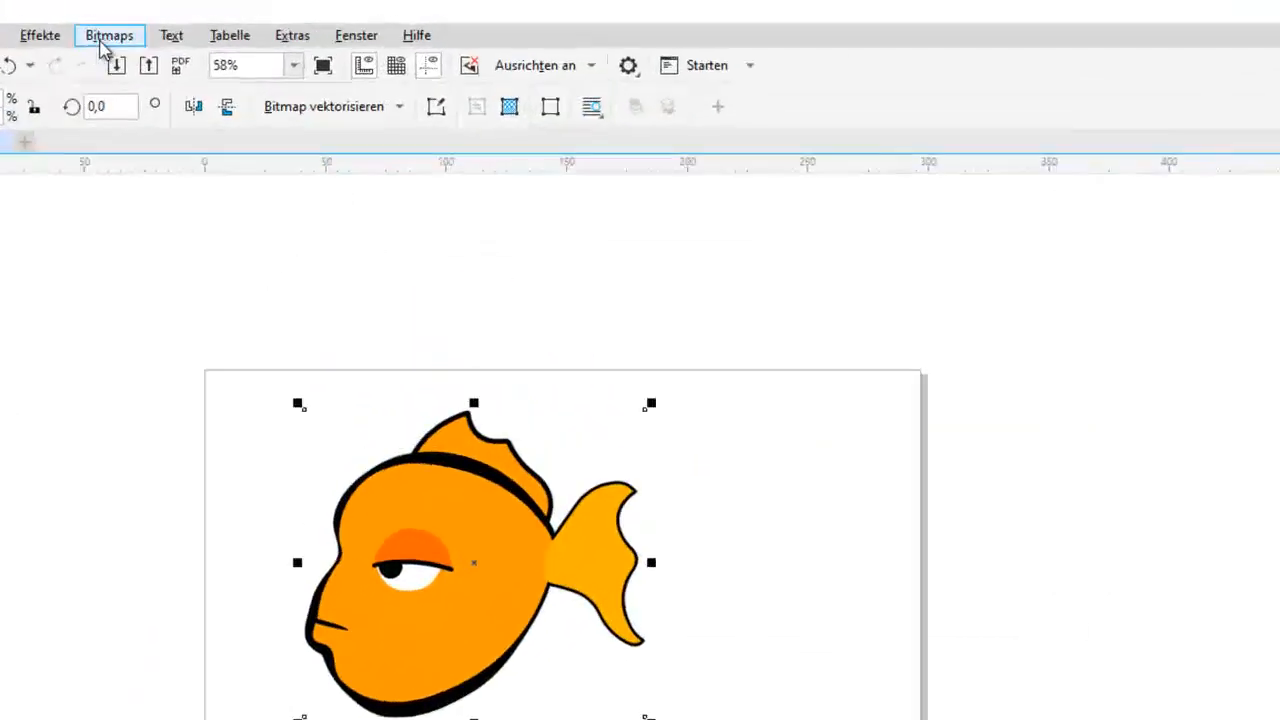
click(101, 42)
mouse_move(145, 391)
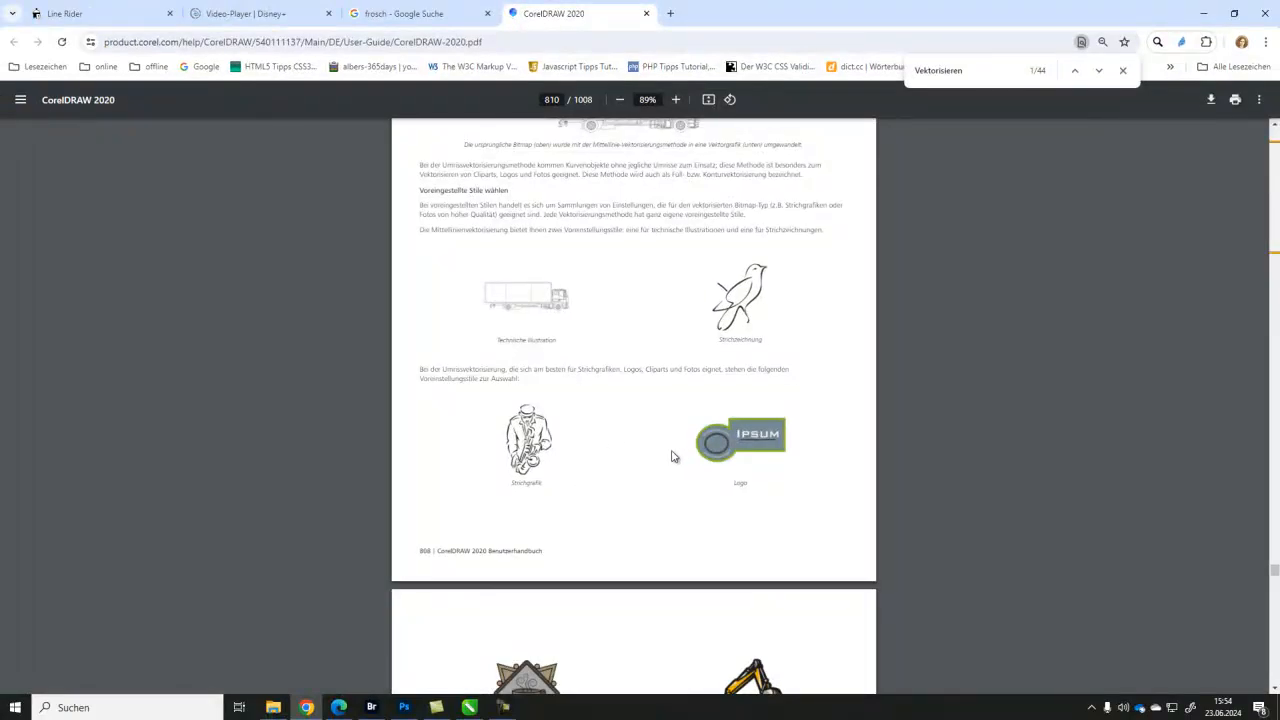
scroll(634, 463, up, 1)
scroll(537, 525, up, 5)
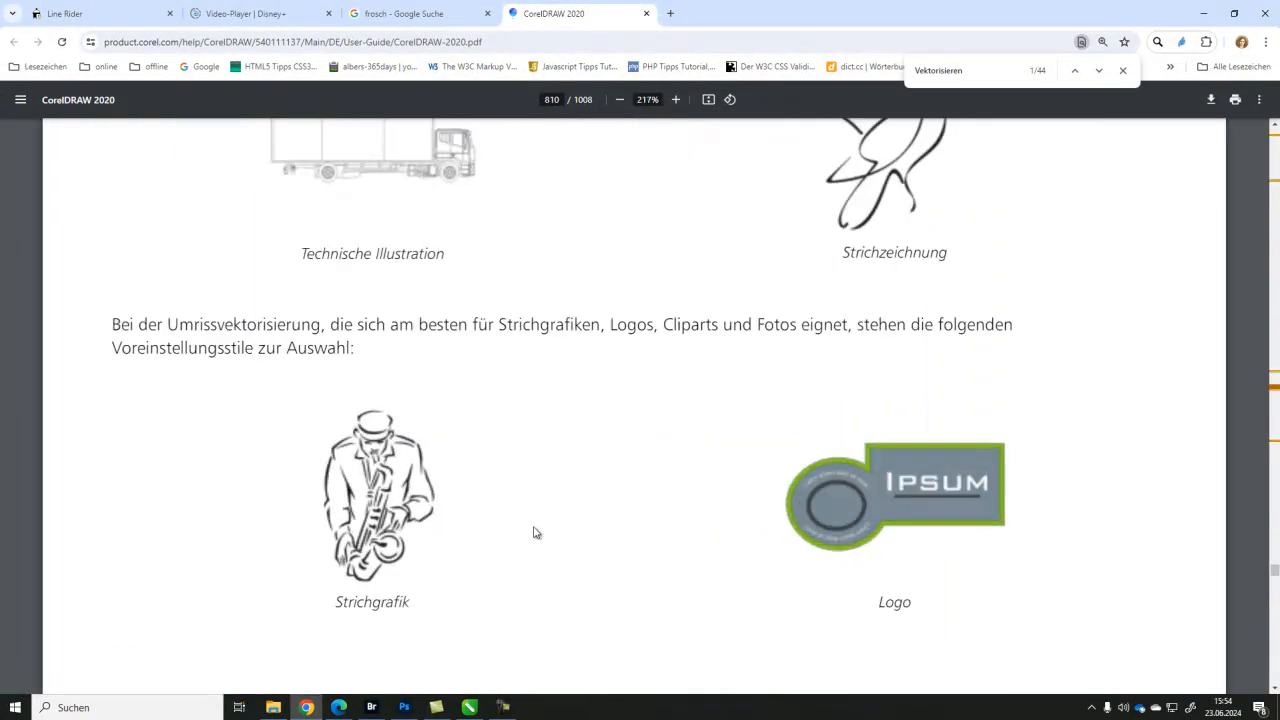
scroll(460, 449, down, 3)
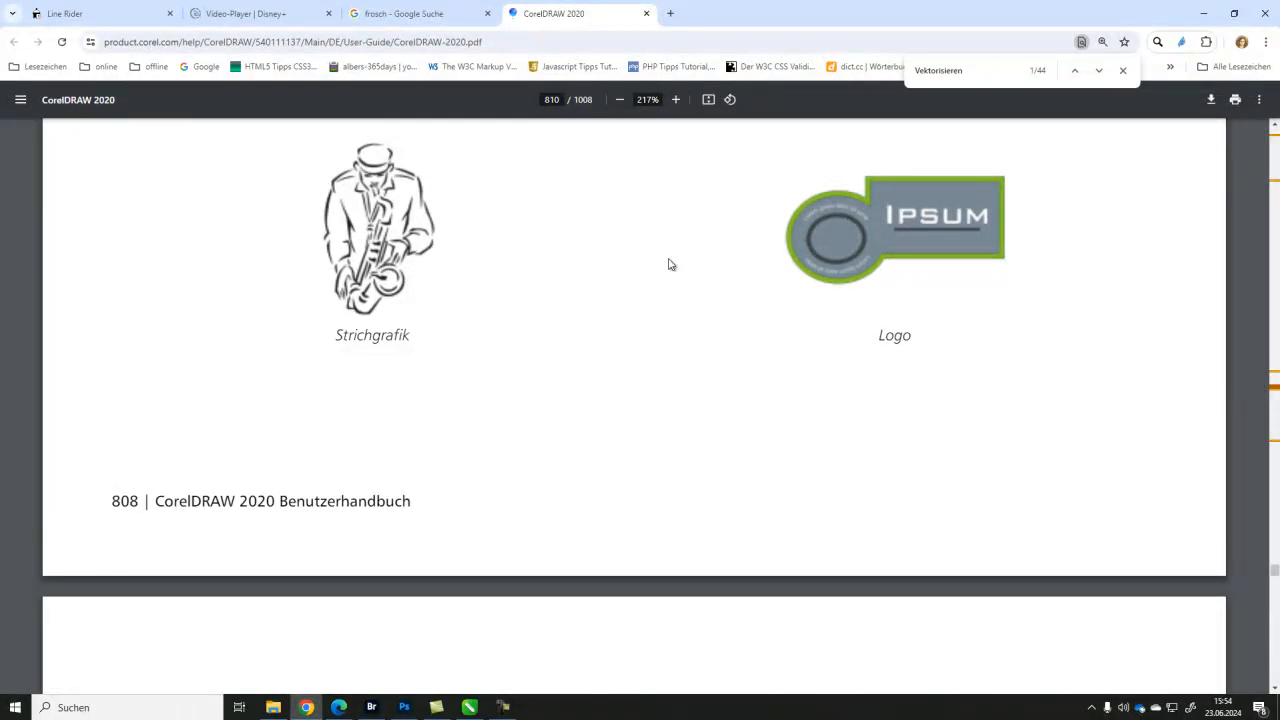
scroll(929, 277, down, 5)
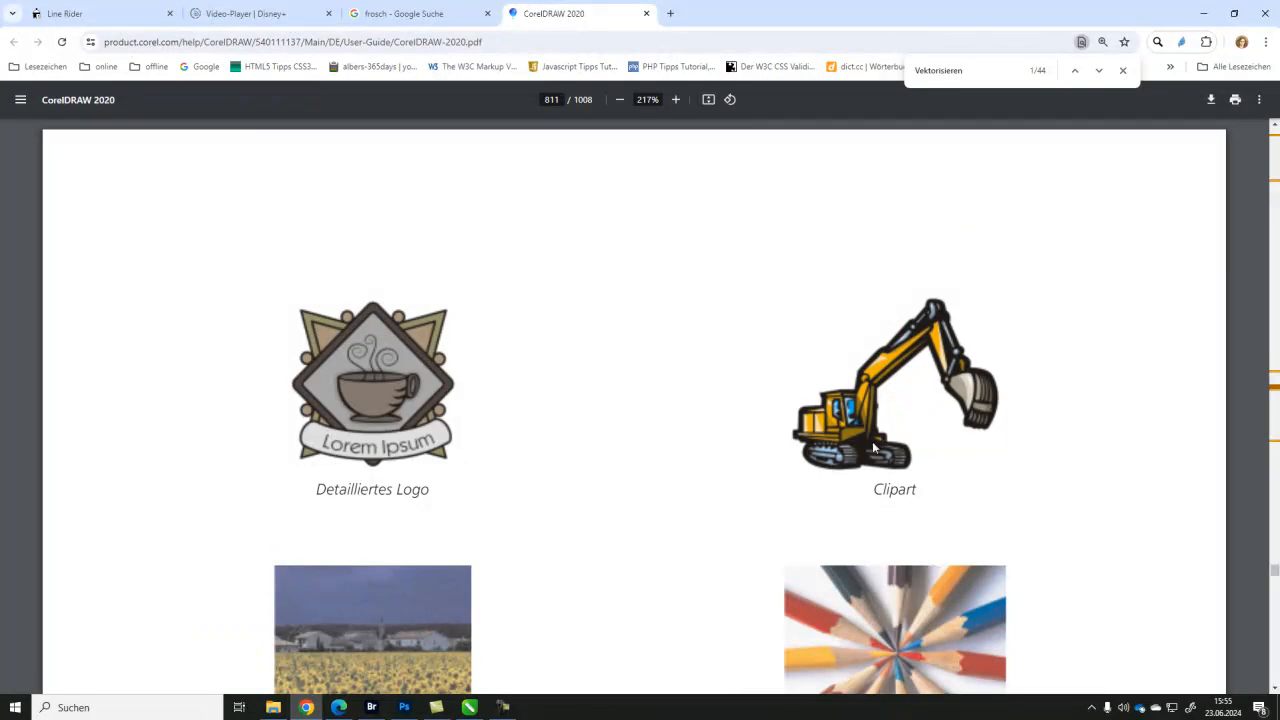
scroll(880, 440, down, 2)
scroll(871, 449, down, 2)
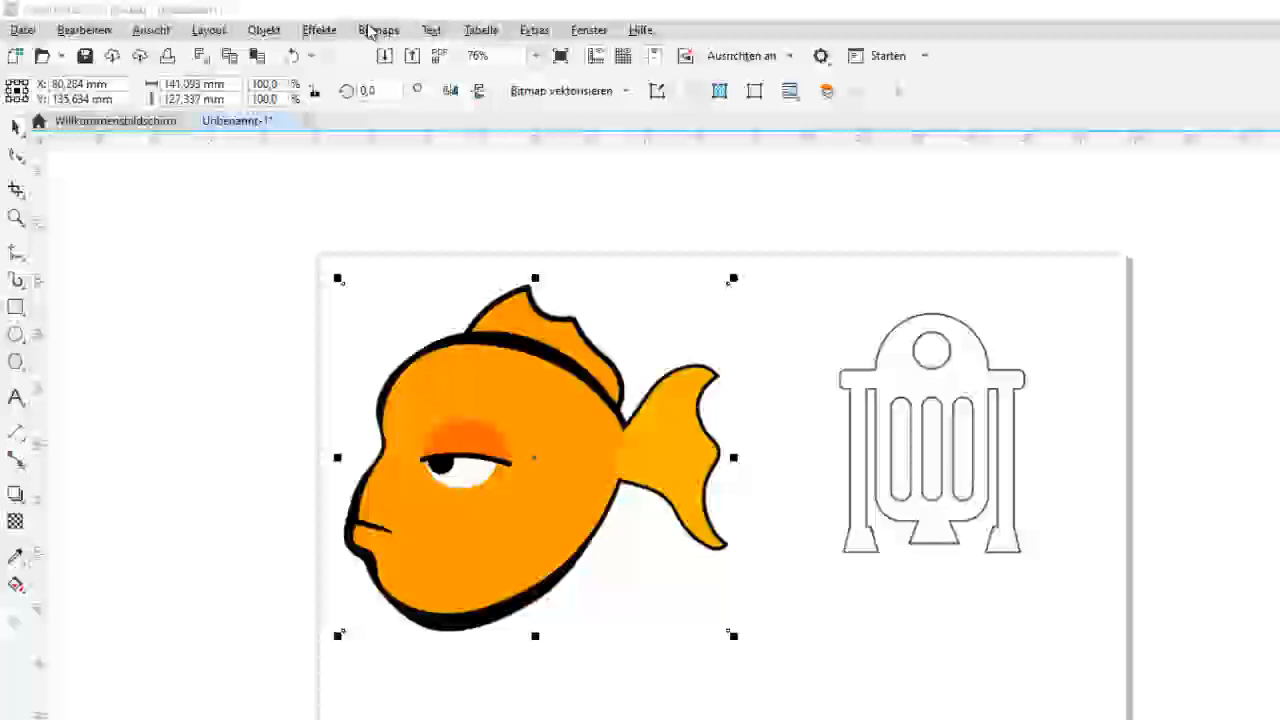
Review which centerline and outline trace presets are offered for the selected fish bitmap
click(266, 21)
mouse_move(495, 348)
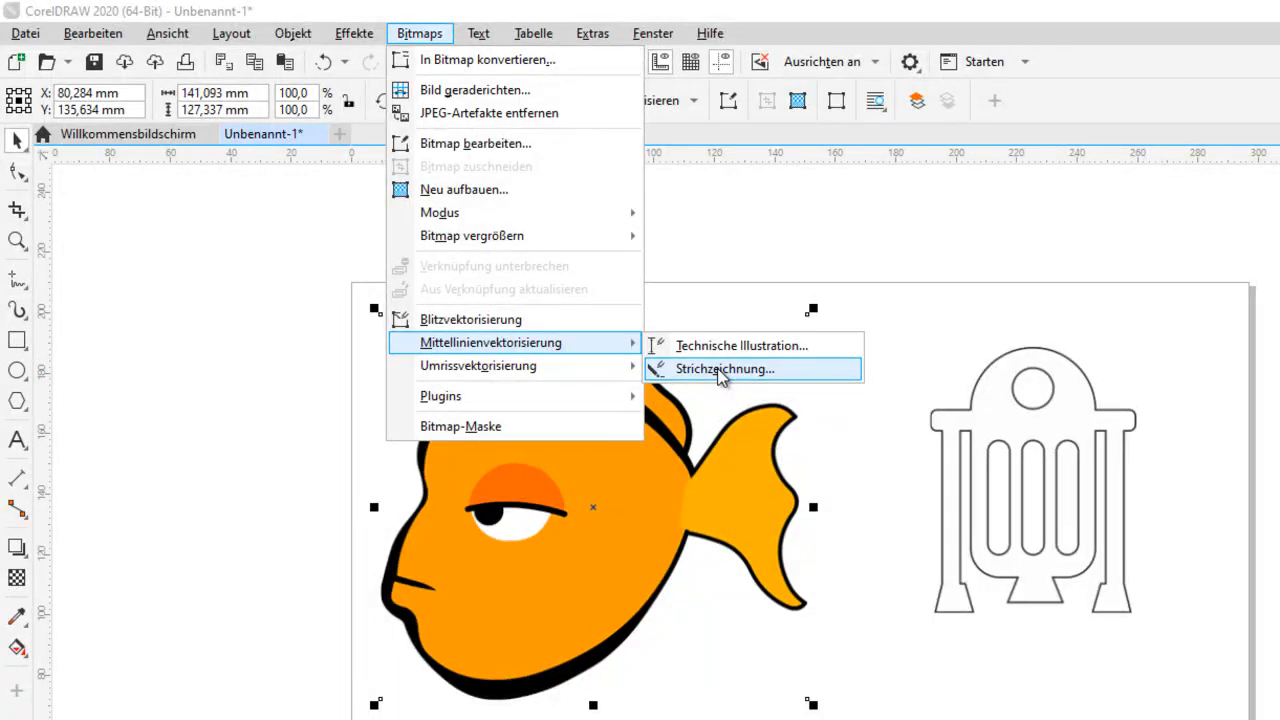
mouse_move(490, 372)
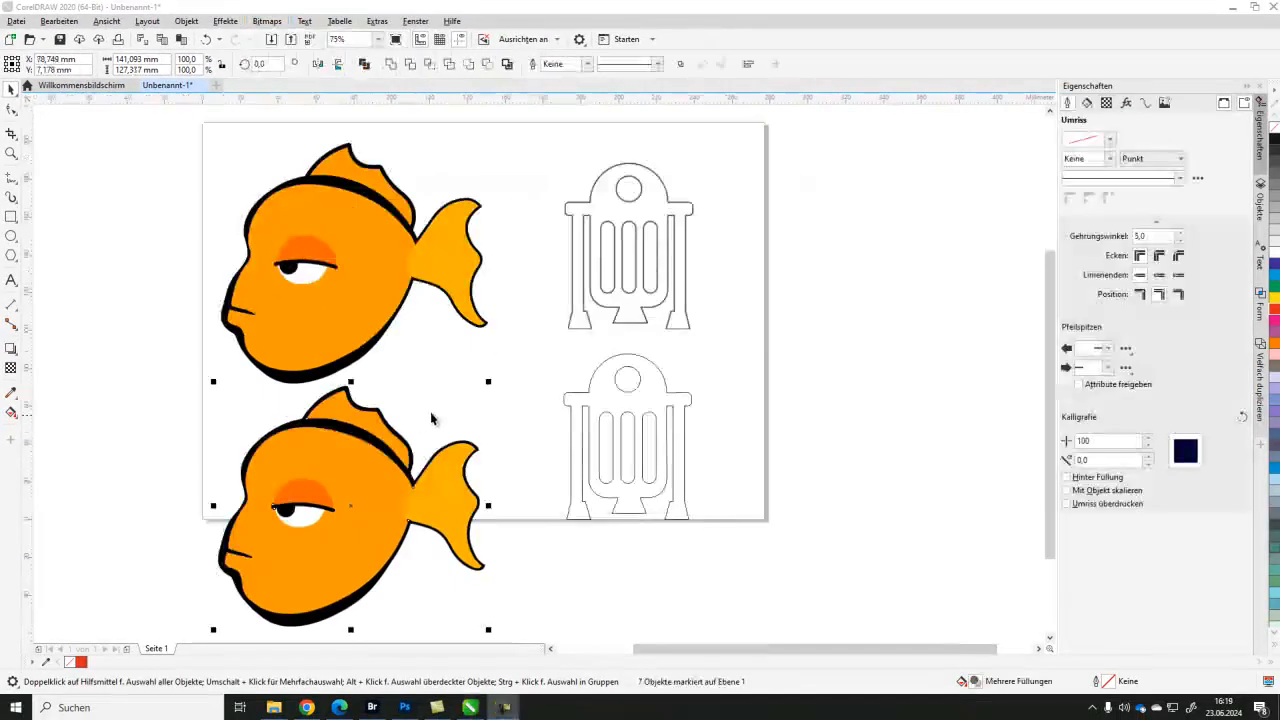
Move the traced fish's orange body shape to the left of its black outline and pull a node on its upper edge inward
click(420, 430)
click(338, 473)
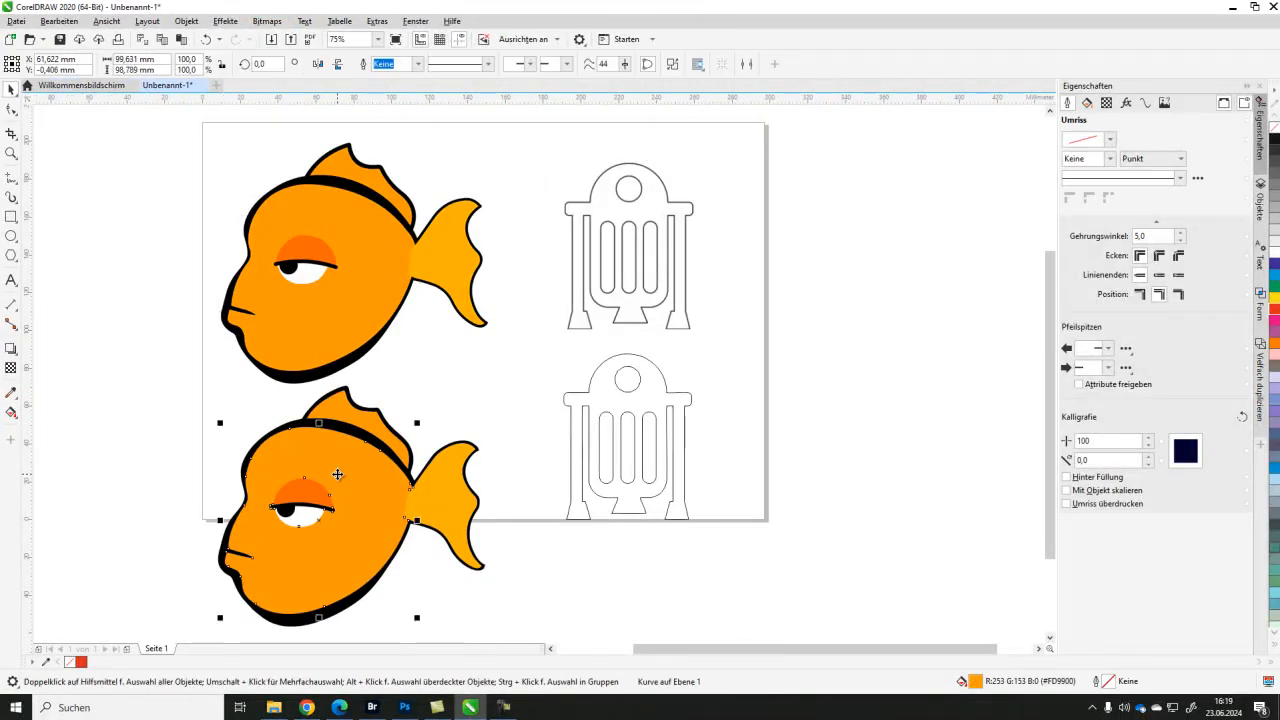
drag(338, 473, 309, 482)
click(12, 110)
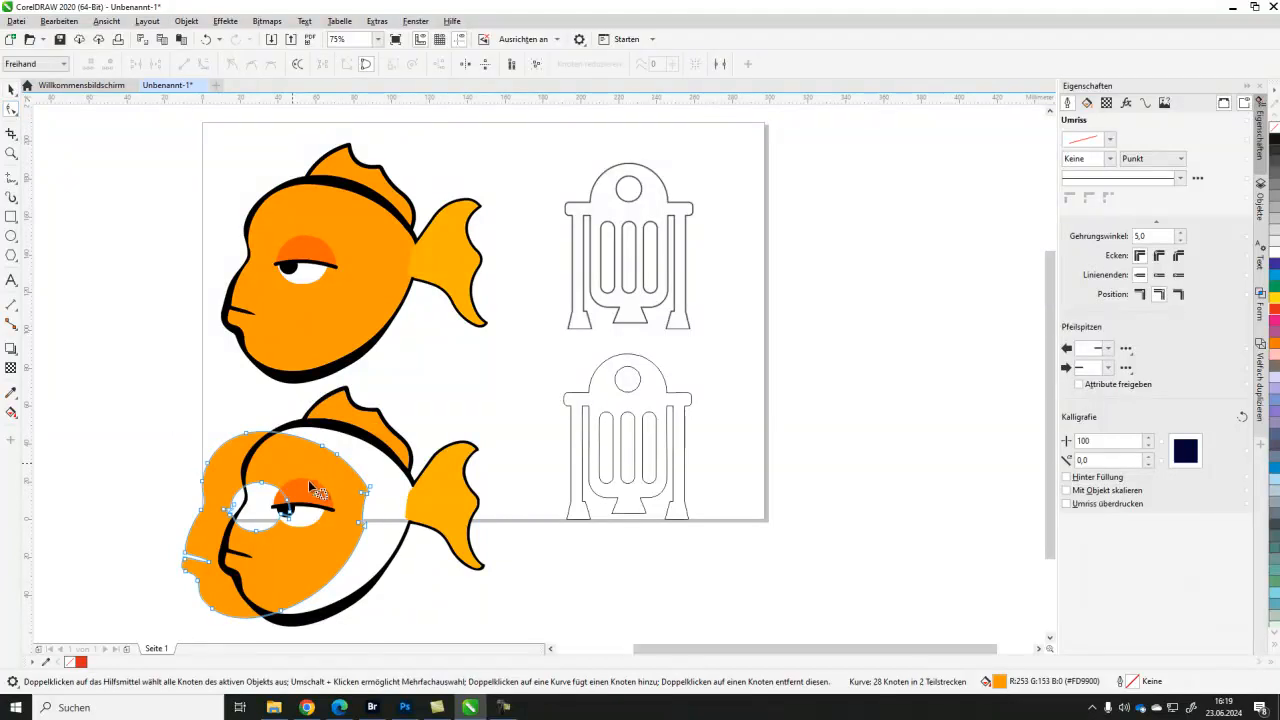
drag(322, 449, 304, 462)
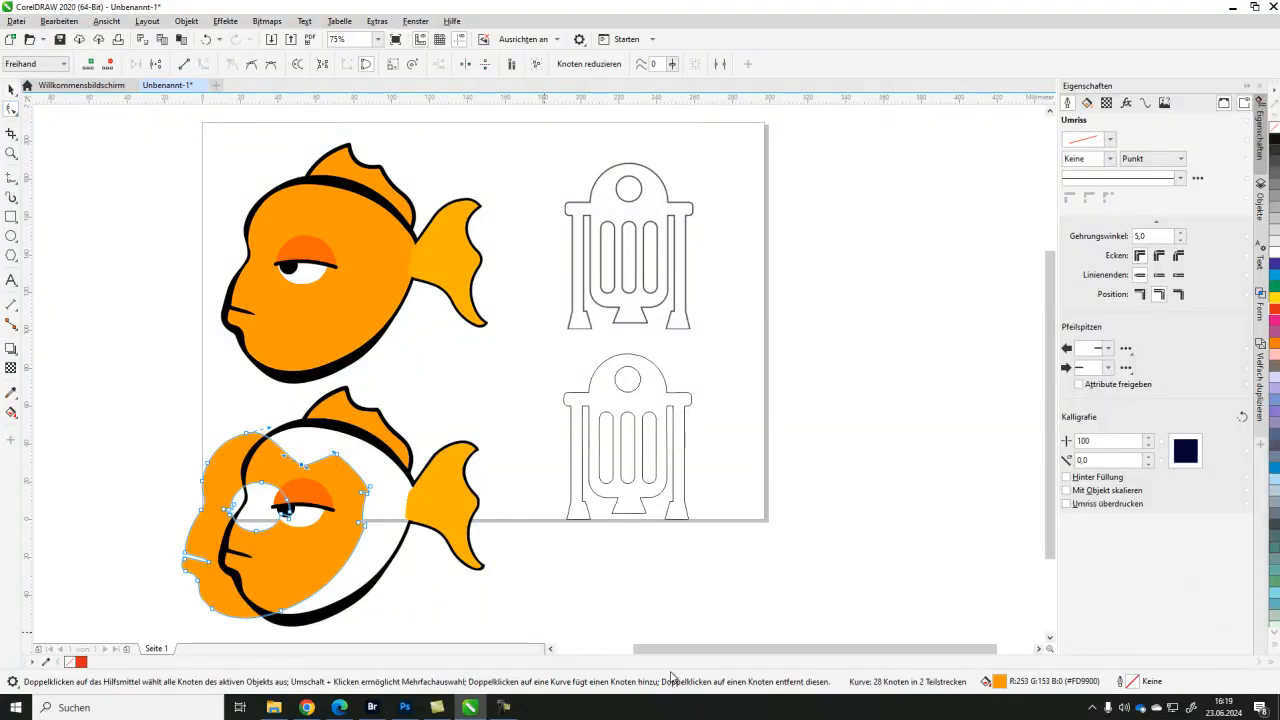
Select the outer contour of the traced robot below the original and set its outline width to 3.0 pt
click(660, 377)
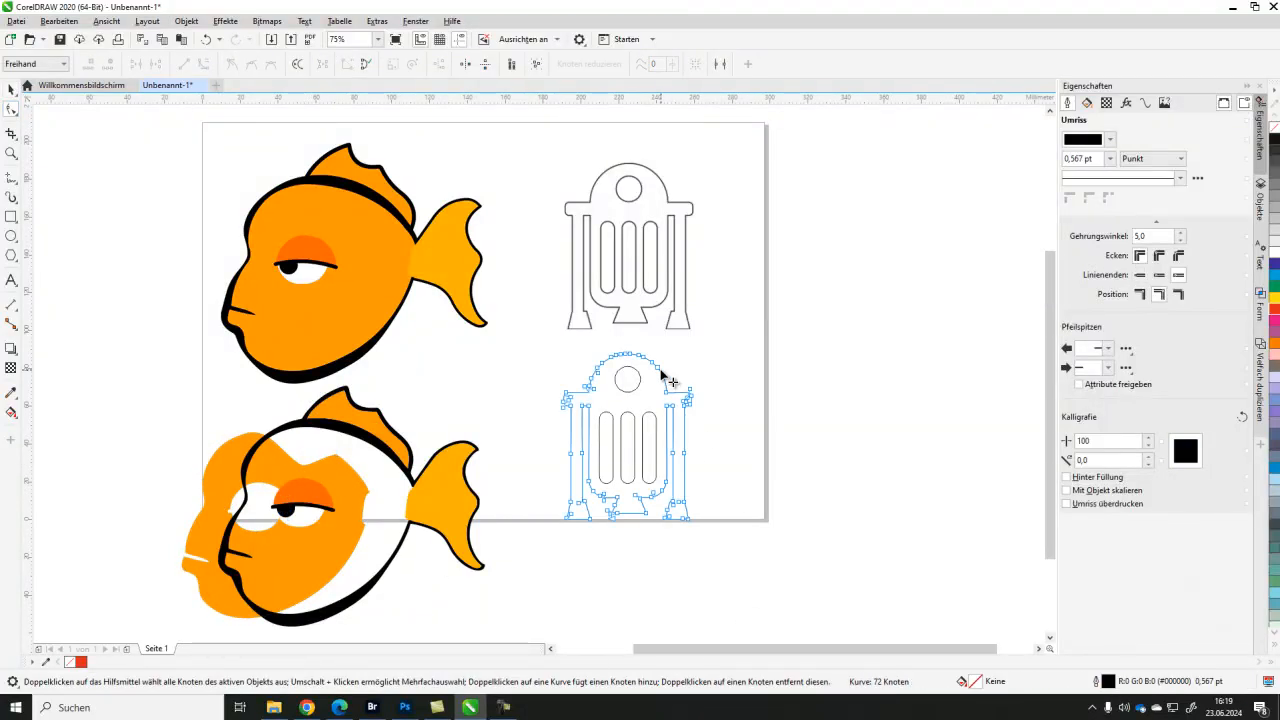
scroll(700, 425, up, 2)
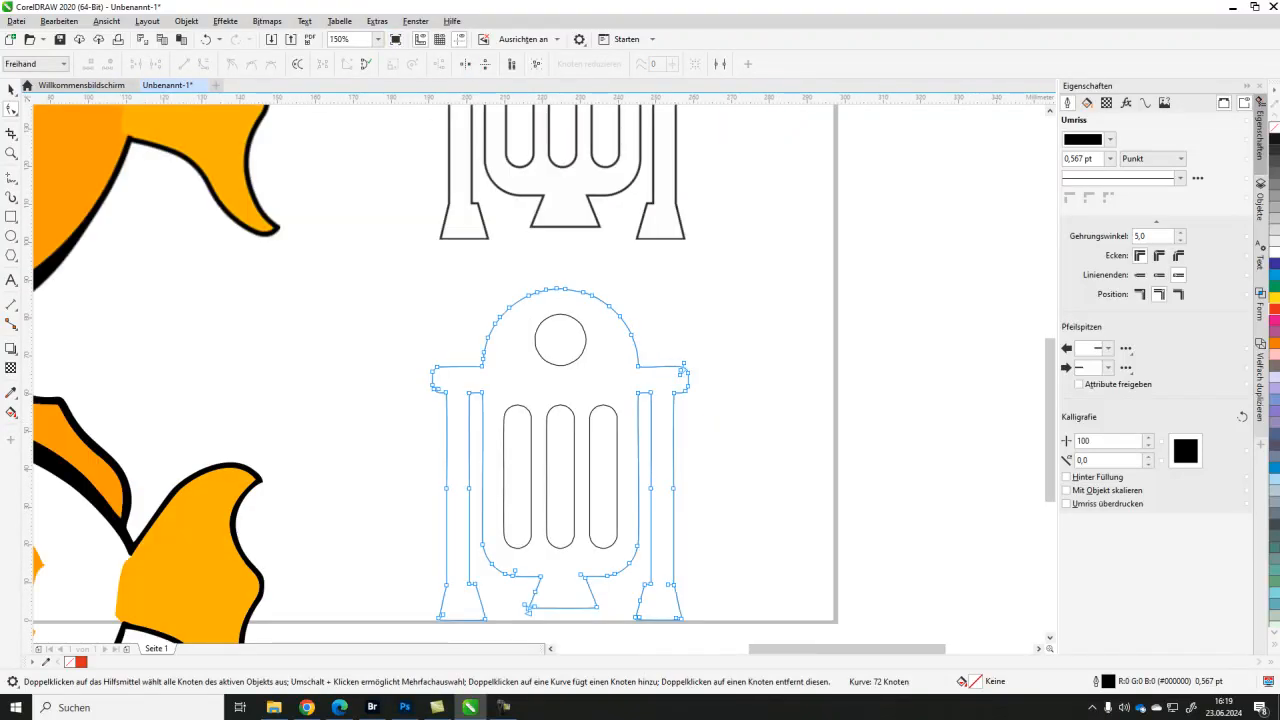
click(12, 90)
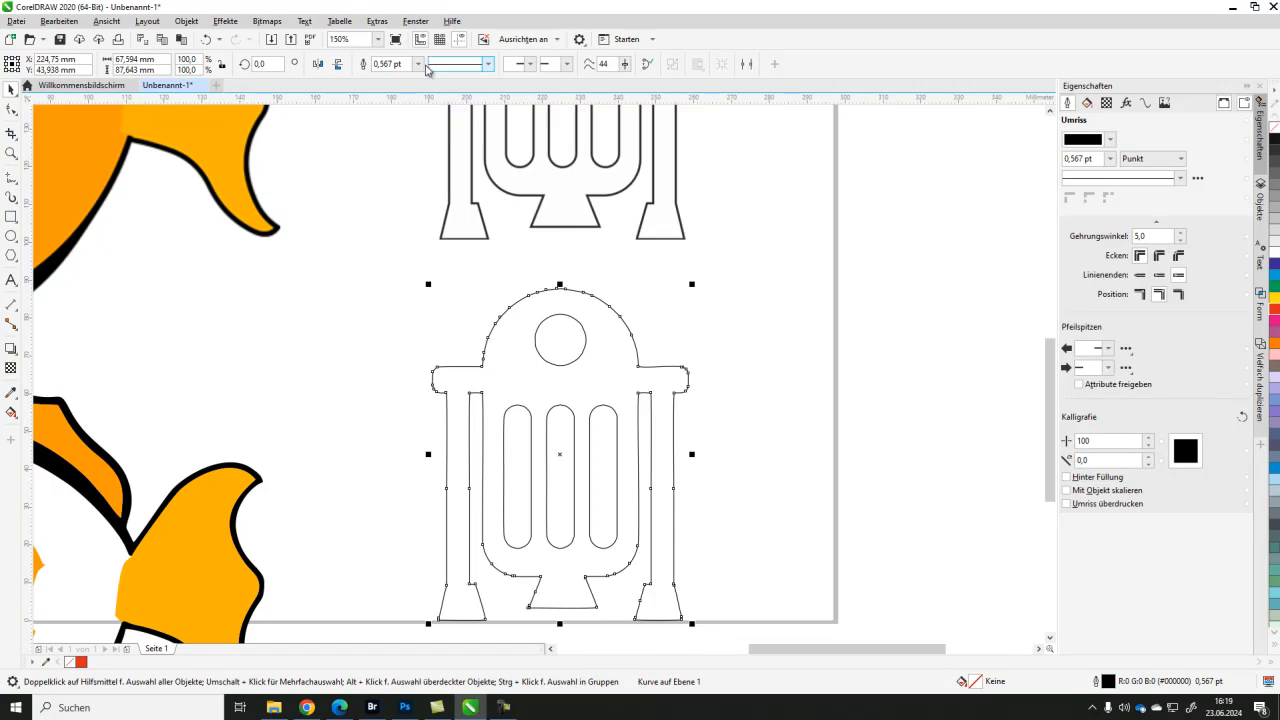
click(418, 64)
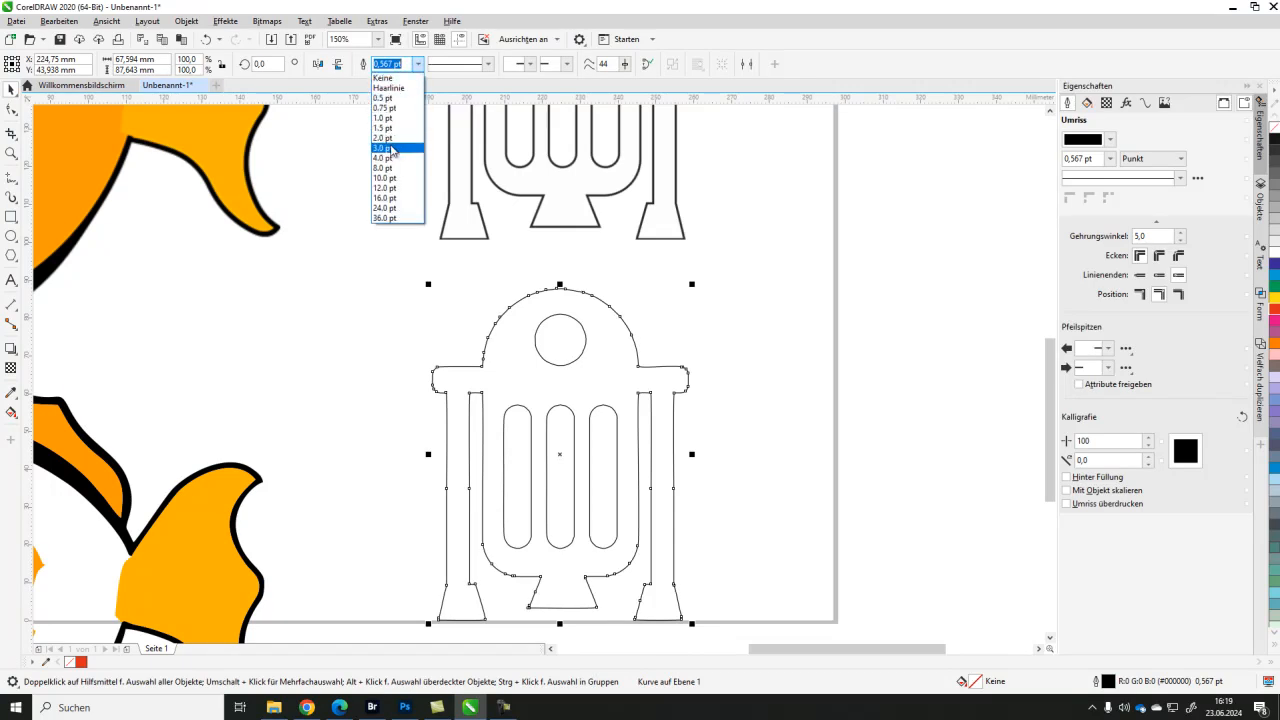
click(390, 148)
scroll(458, 527, down, 4)
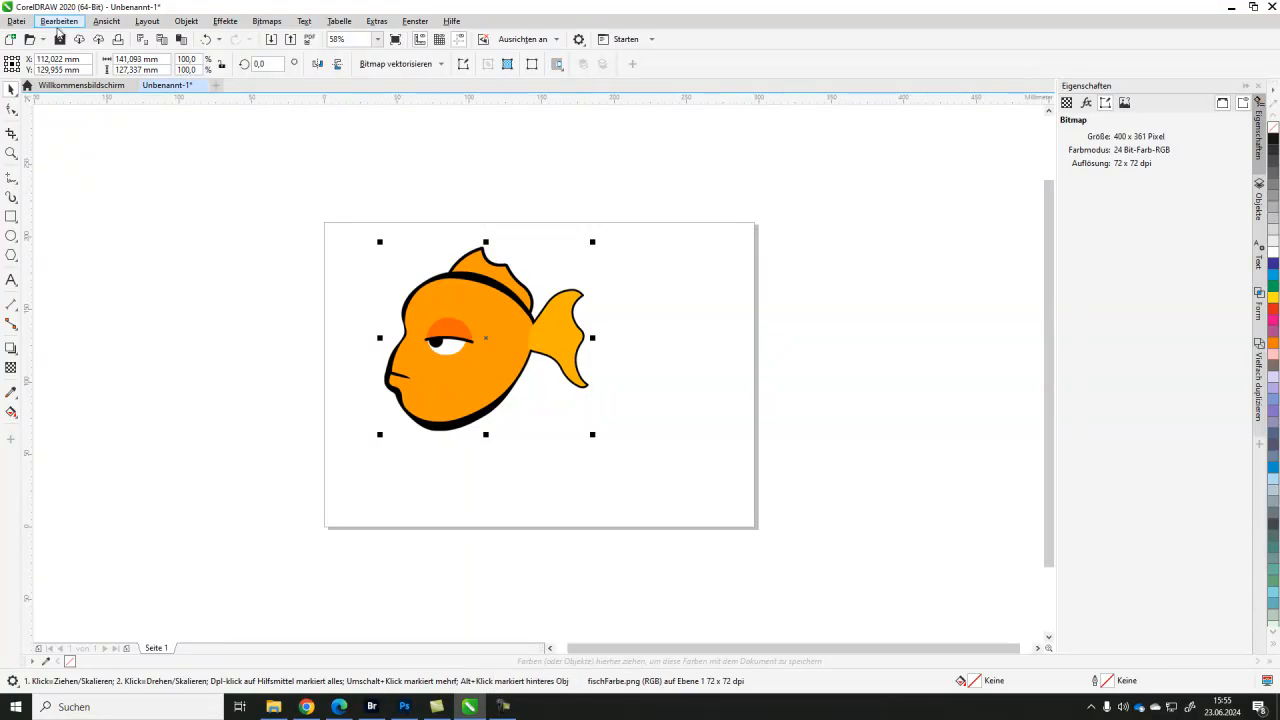
Import r2d2.png at its original size and position it on the page to the right of the fish
click(16, 21)
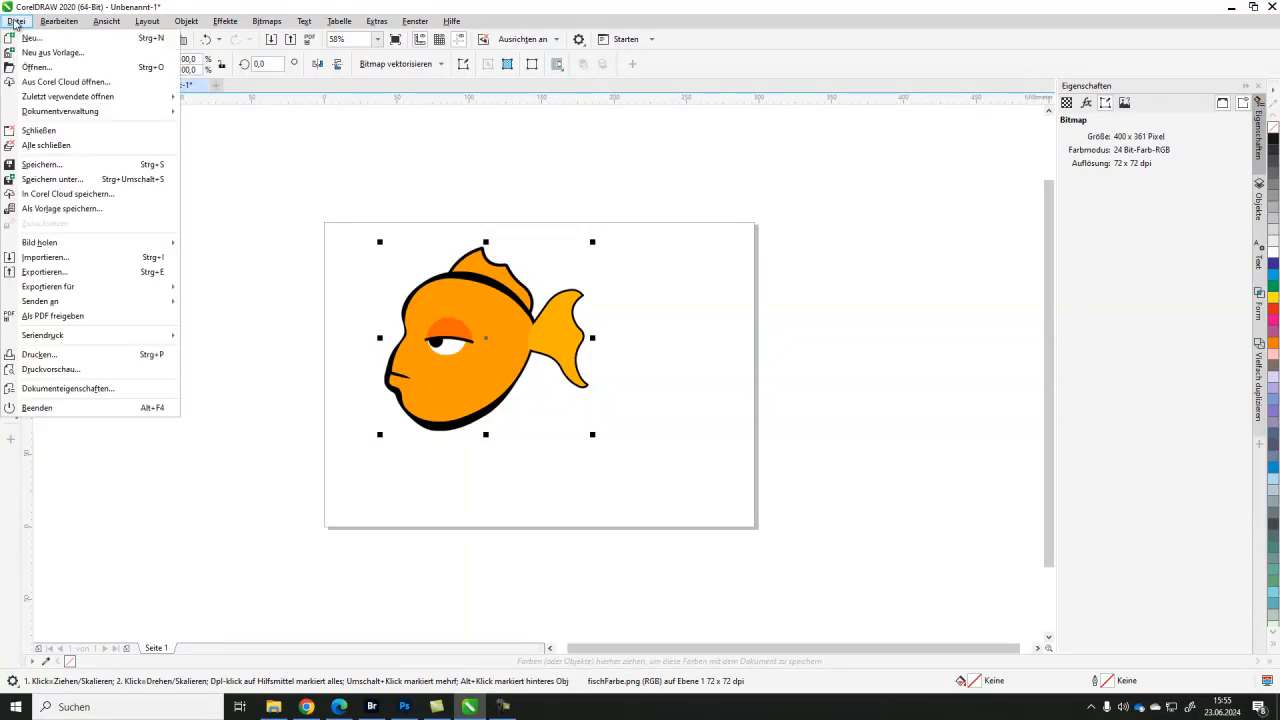
click(44, 258)
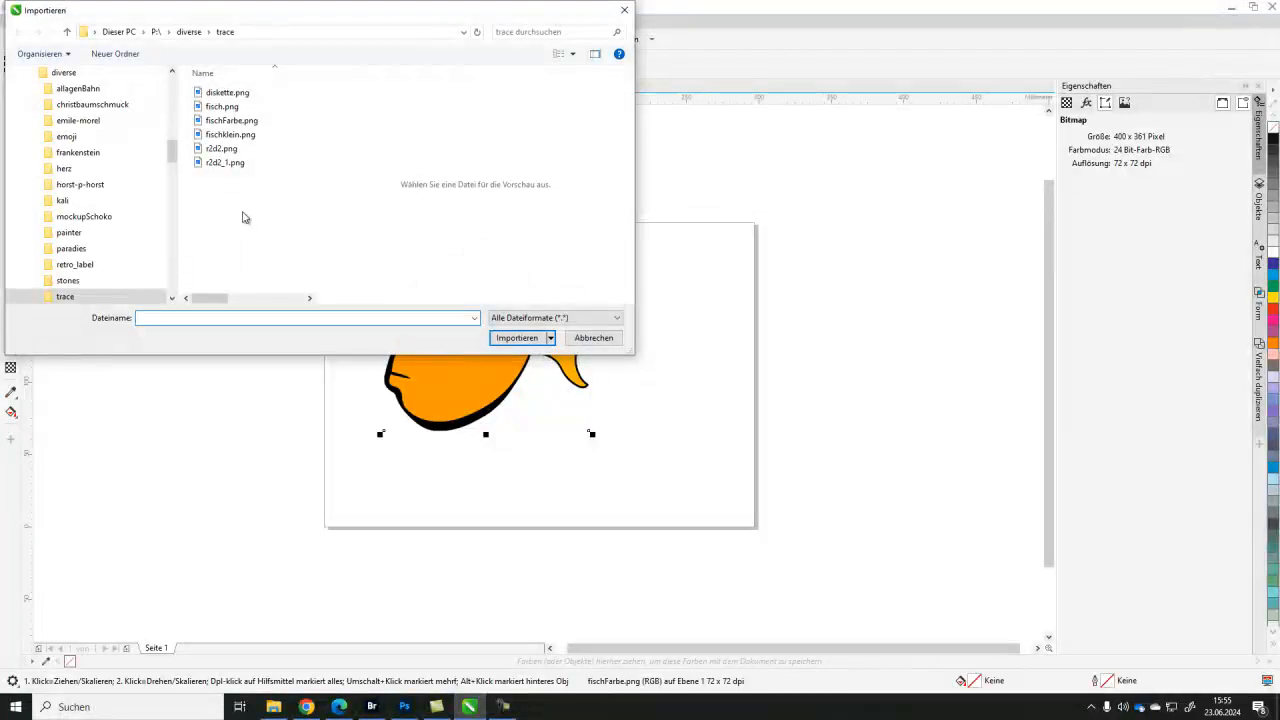
click(494, 340)
click(656, 271)
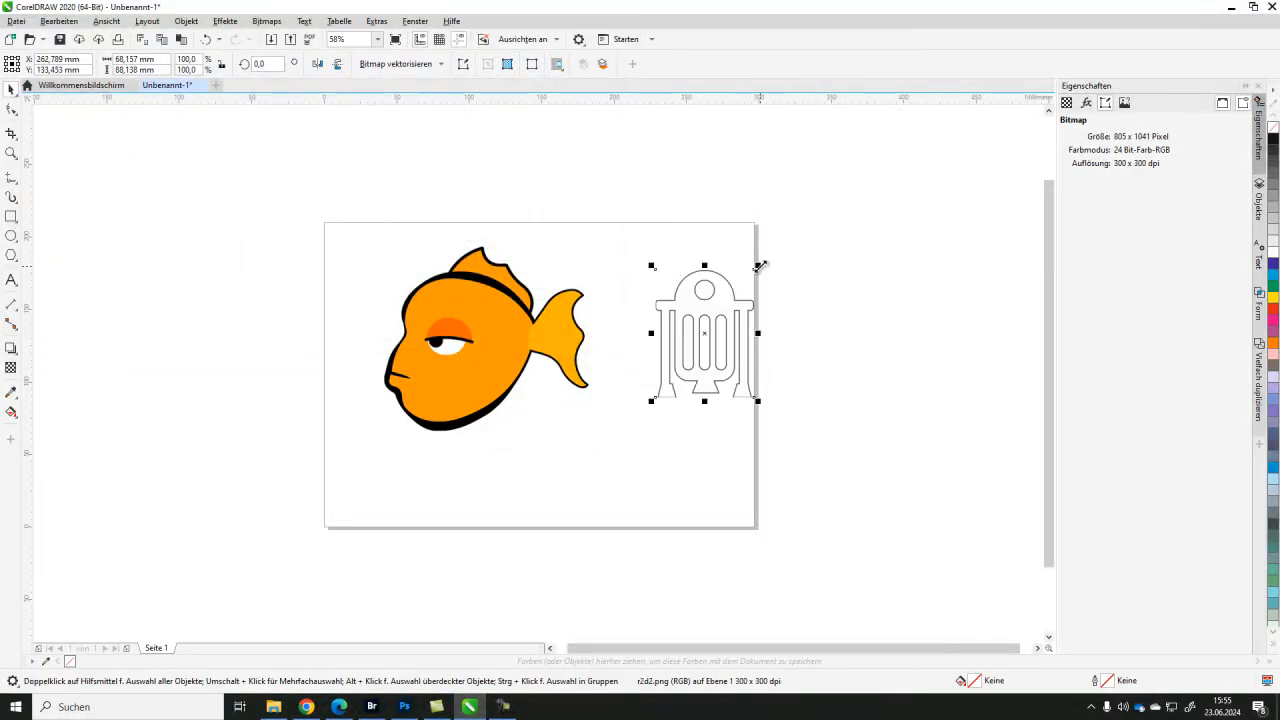
drag(710, 313, 681, 300)
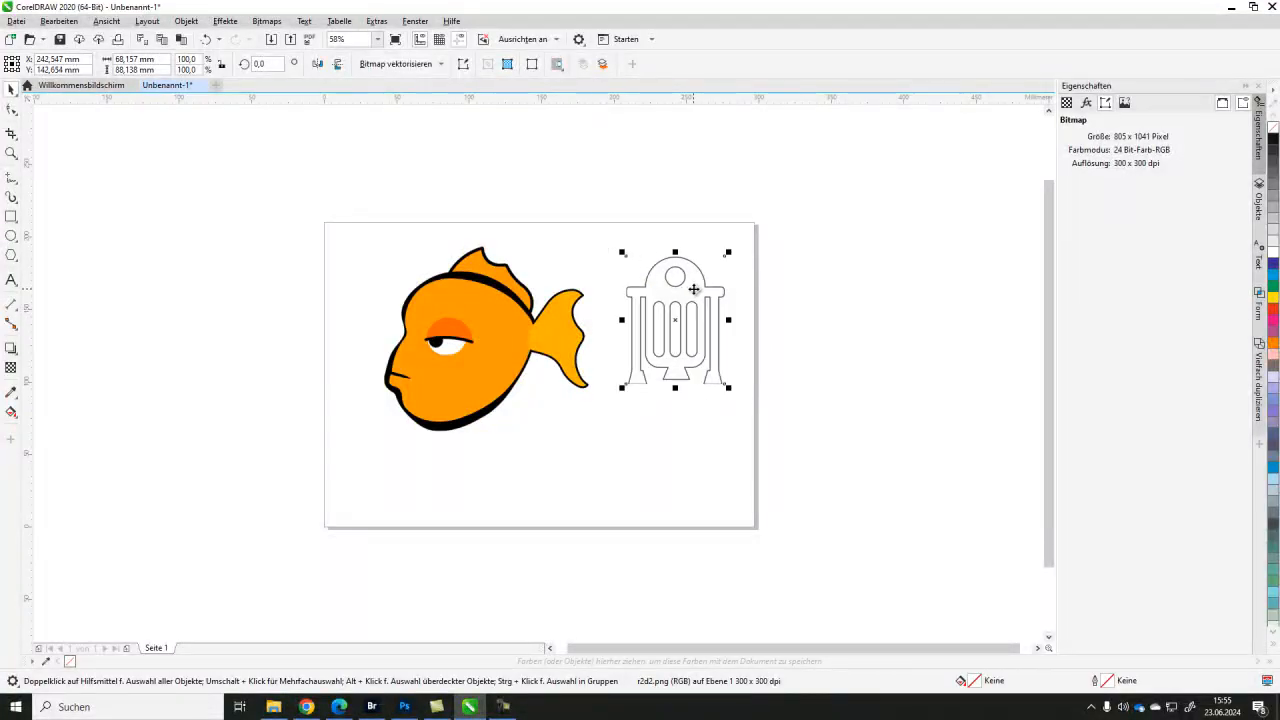
Start a centerline trace of the selected R2D2 bitmap with the Technische Illustration preset
scroll(694, 289, left, 2)
scroll(685, 283, up, 6)
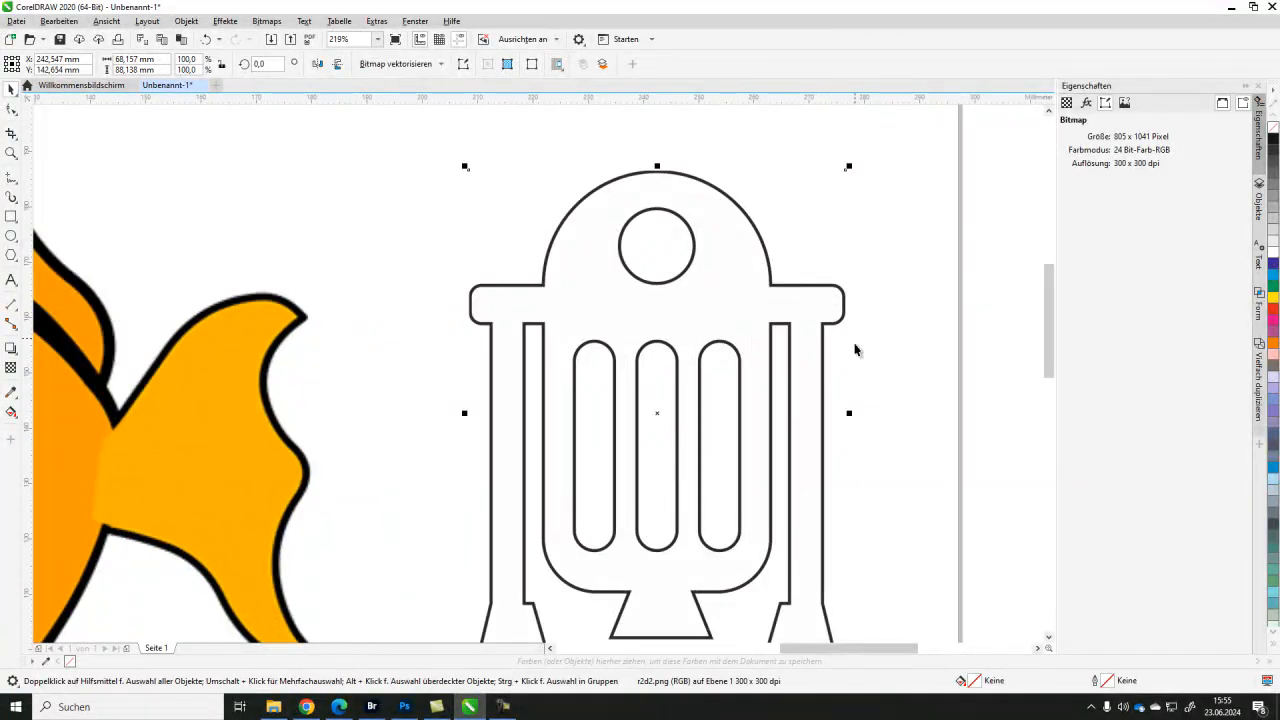
scroll(723, 397, up, 3)
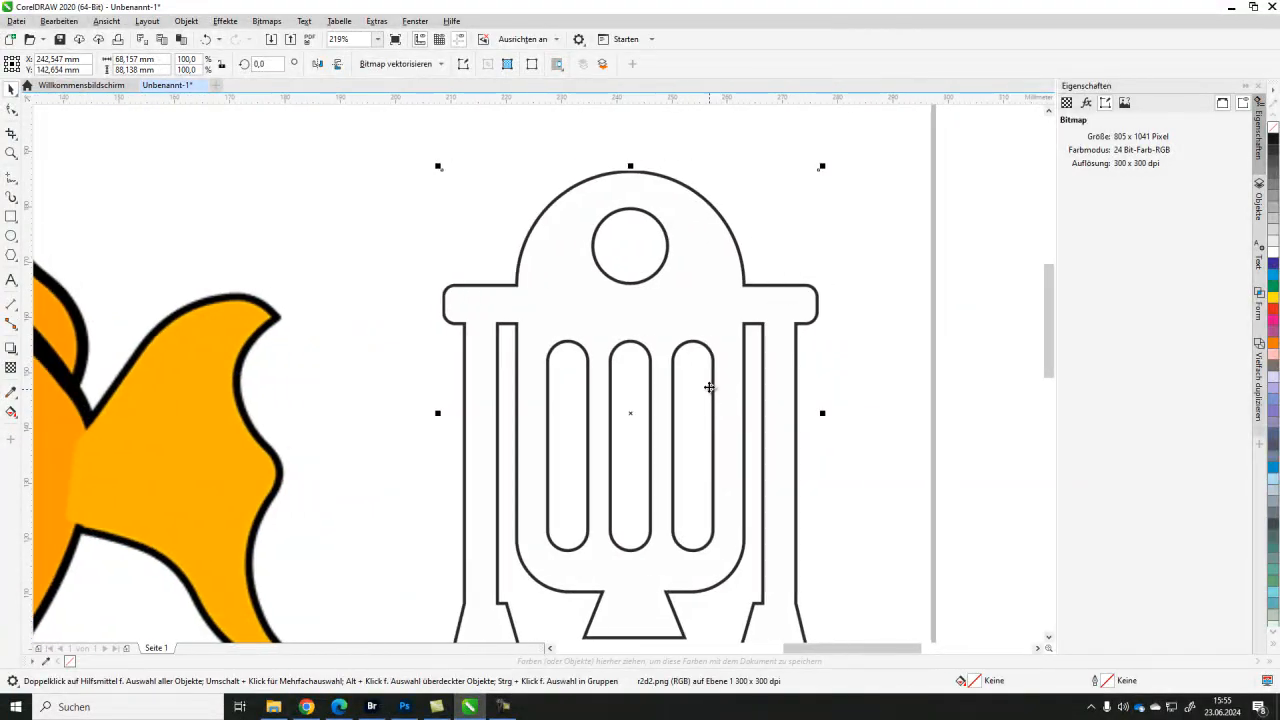
scroll(705, 373, down, 5)
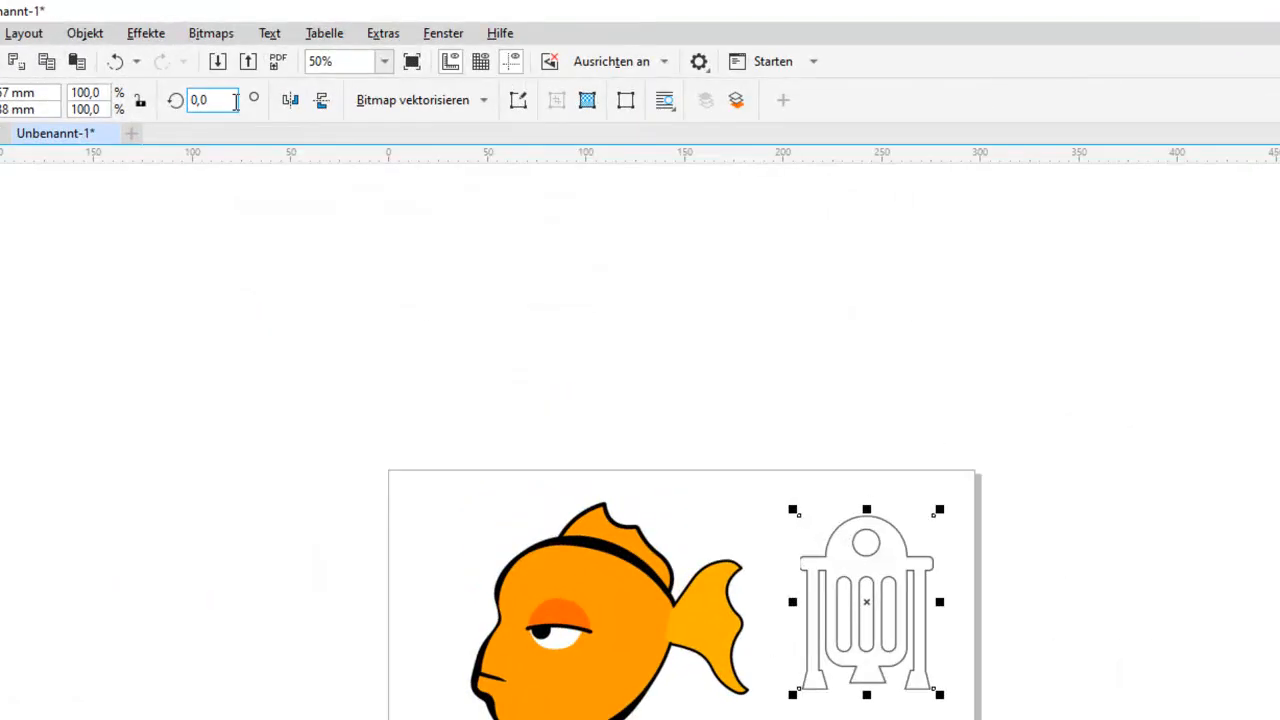
click(226, 36)
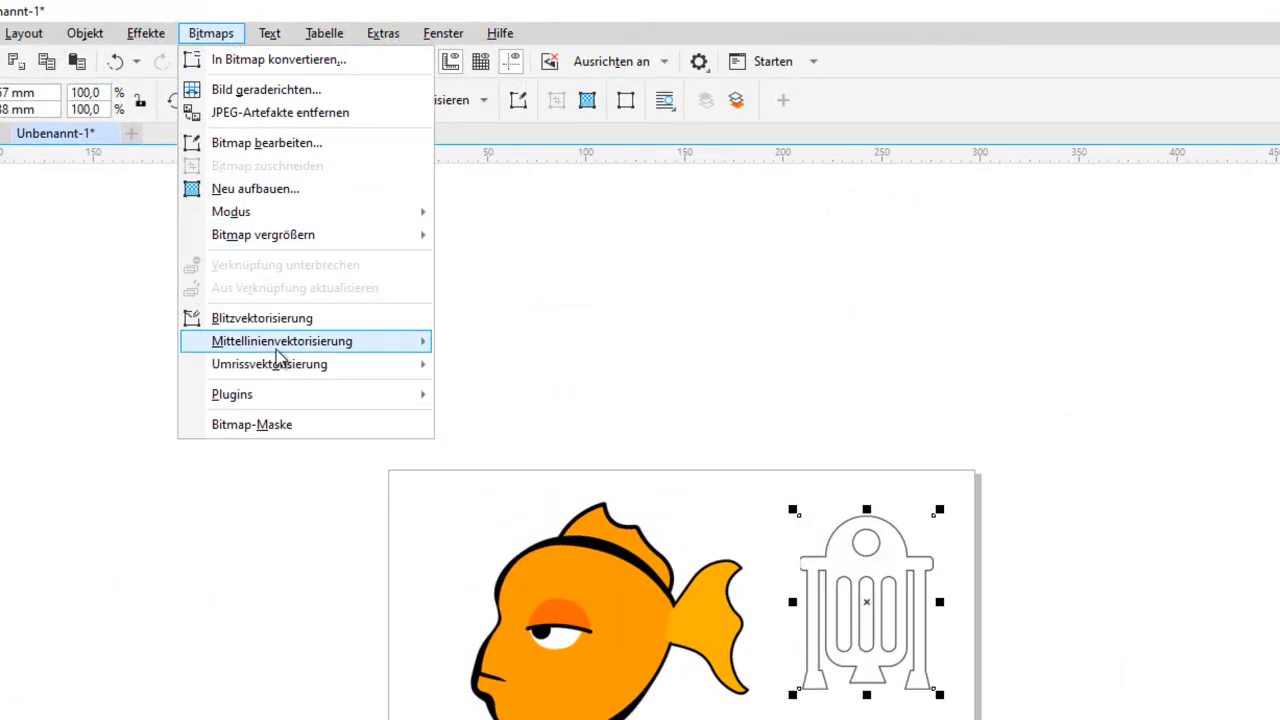
mouse_move(285, 345)
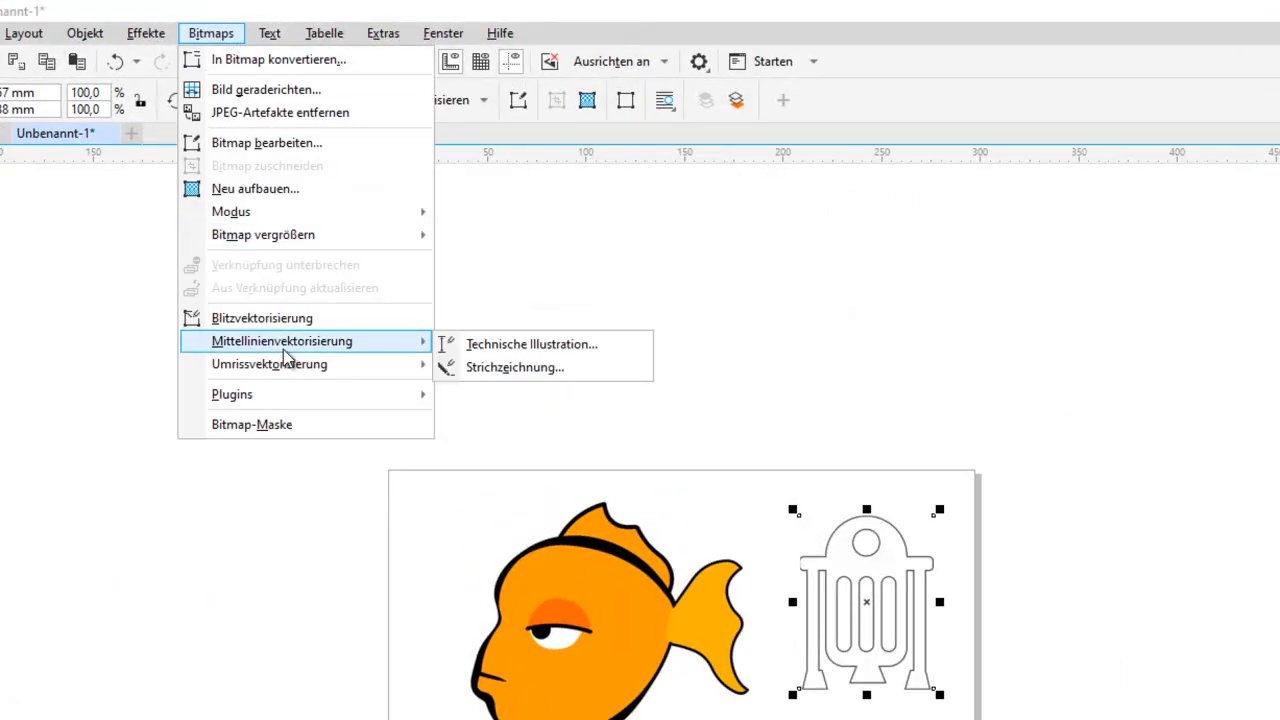
click(555, 350)
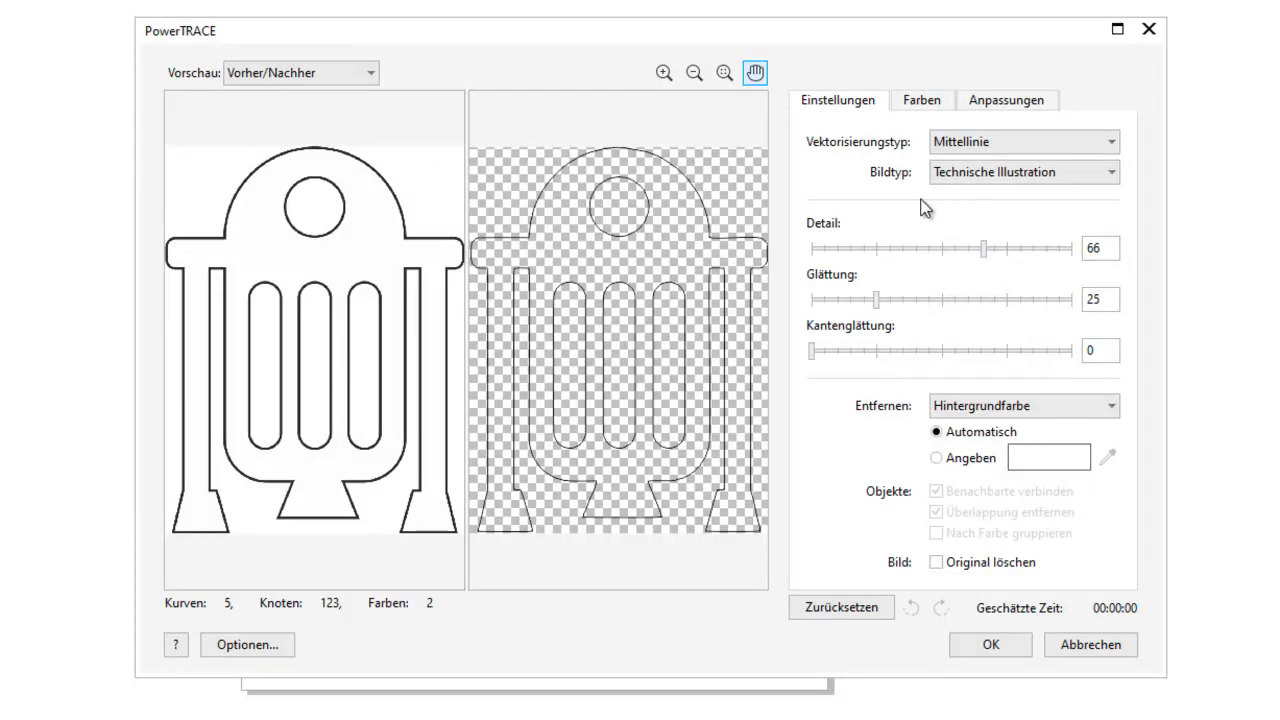
Review the trace types and image types offered for the R2D2 trace, keeping Mittellinie and Technische Illustration
click(992, 139)
click(990, 163)
click(997, 174)
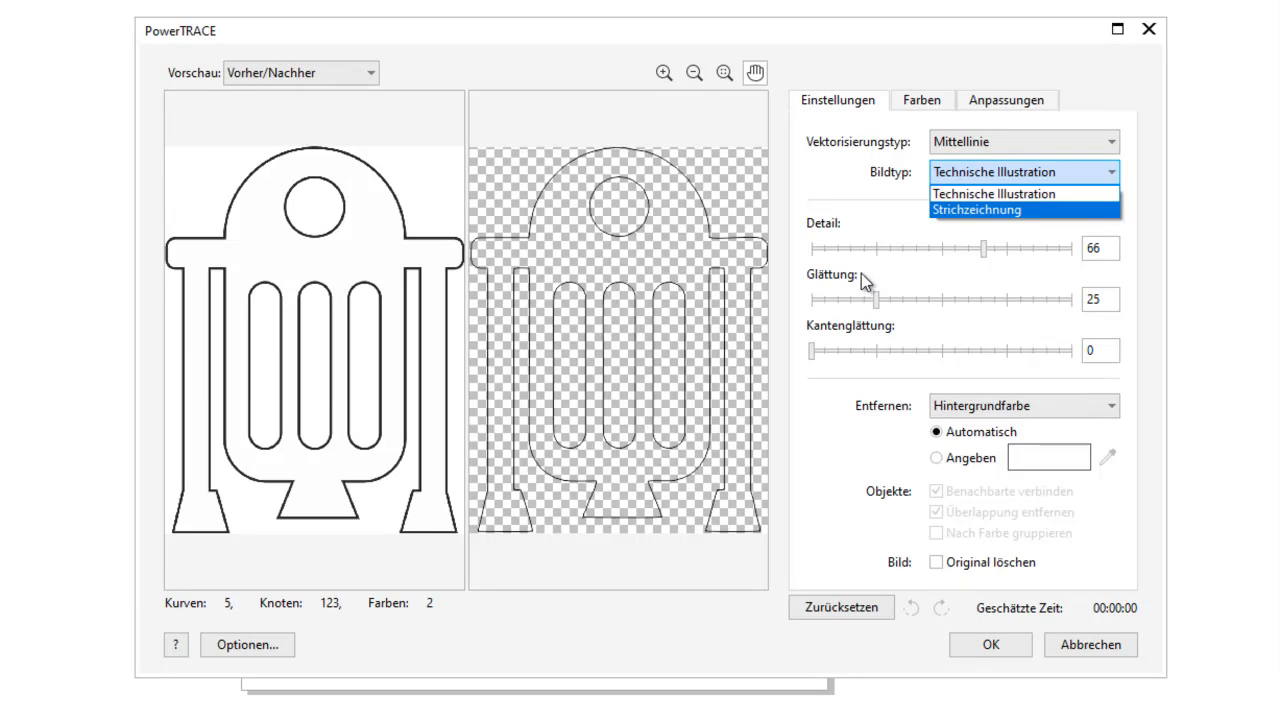
click(862, 218)
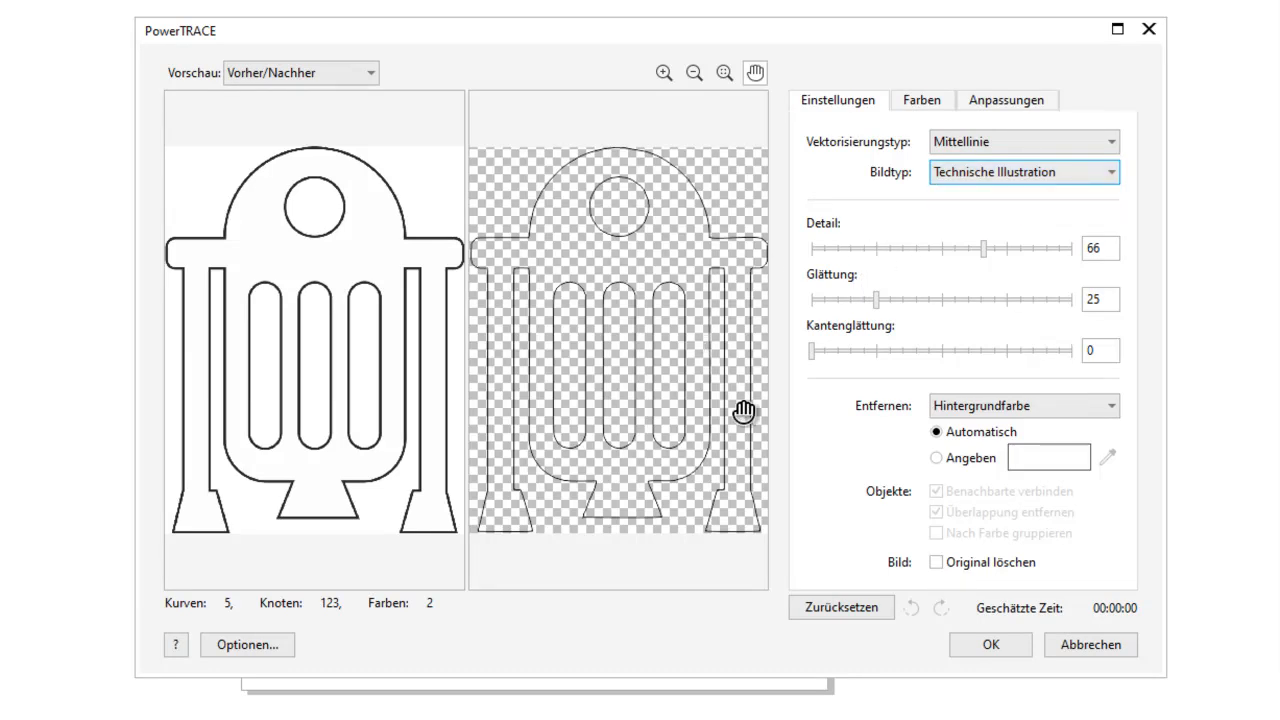
Set the trace's colour removal option to Keine so that the background is kept
click(986, 404)
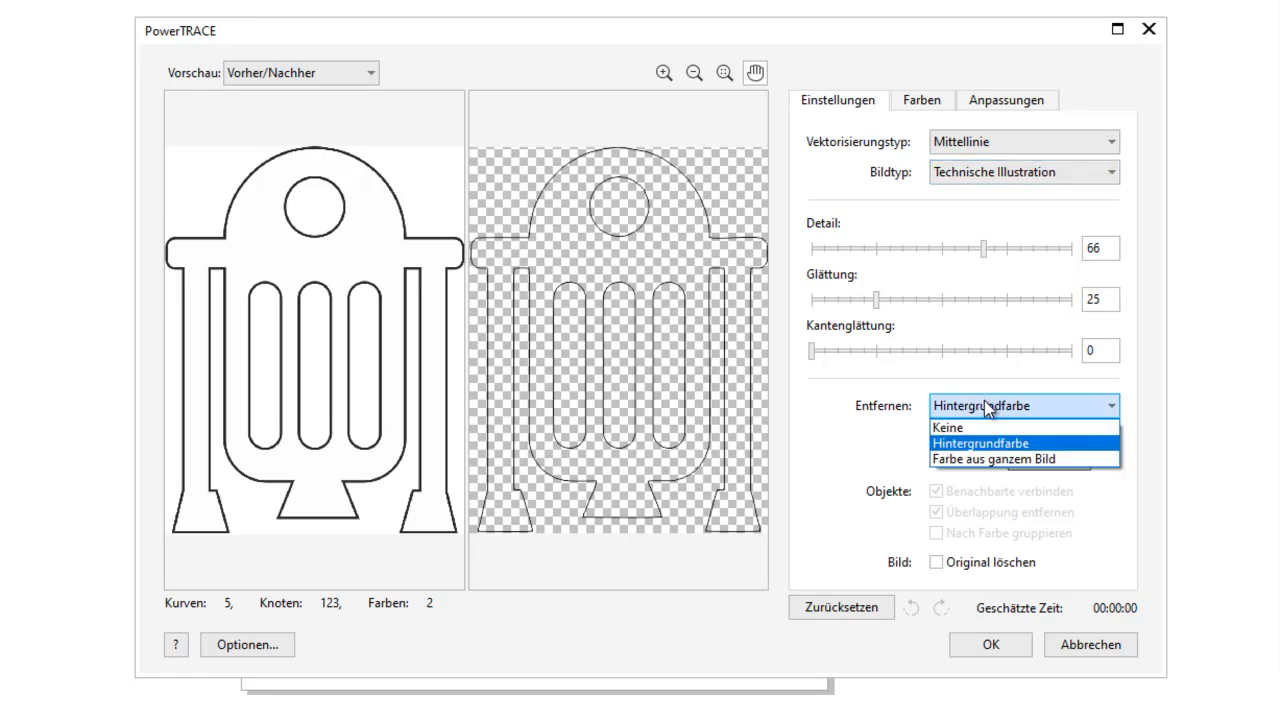
click(950, 428)
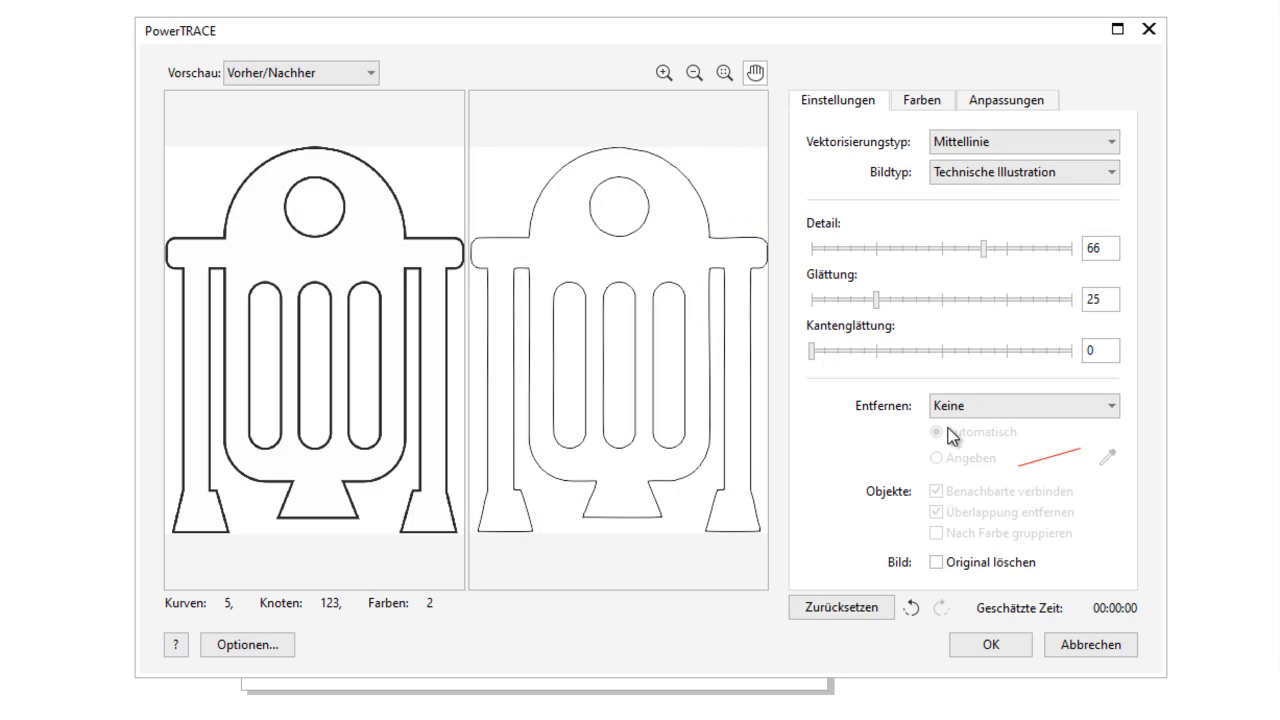
click(959, 405)
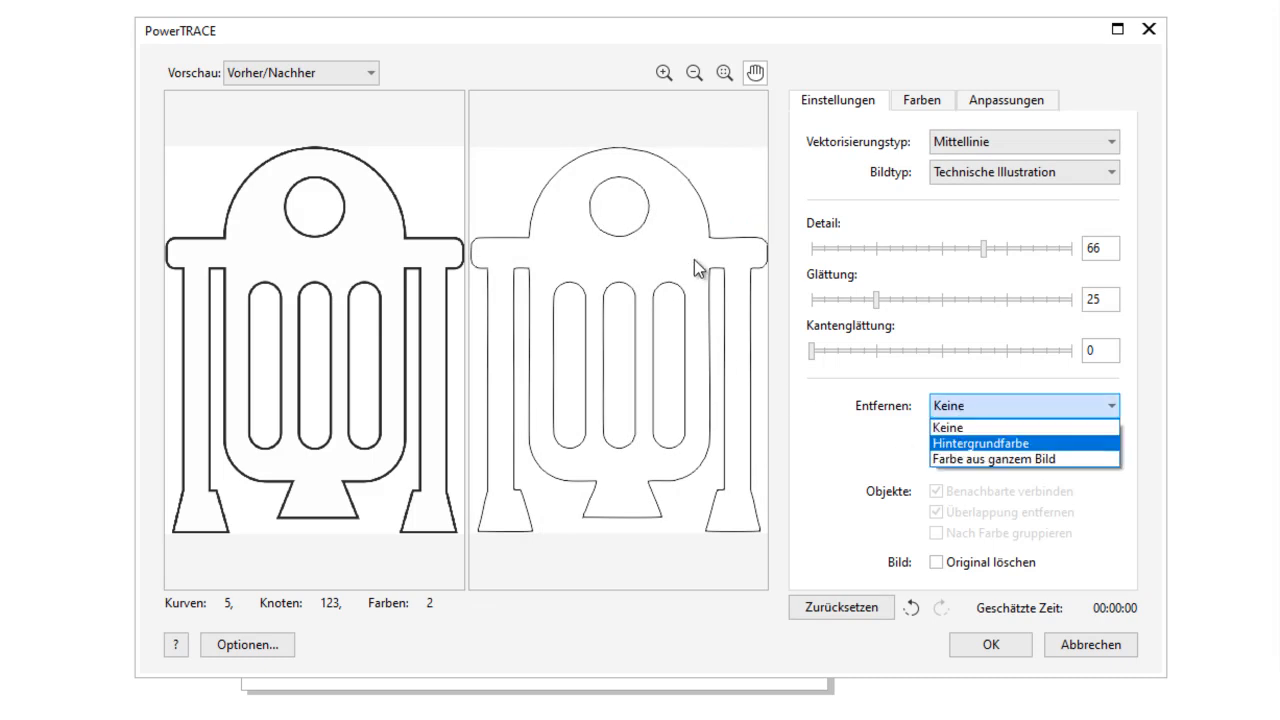
click(719, 232)
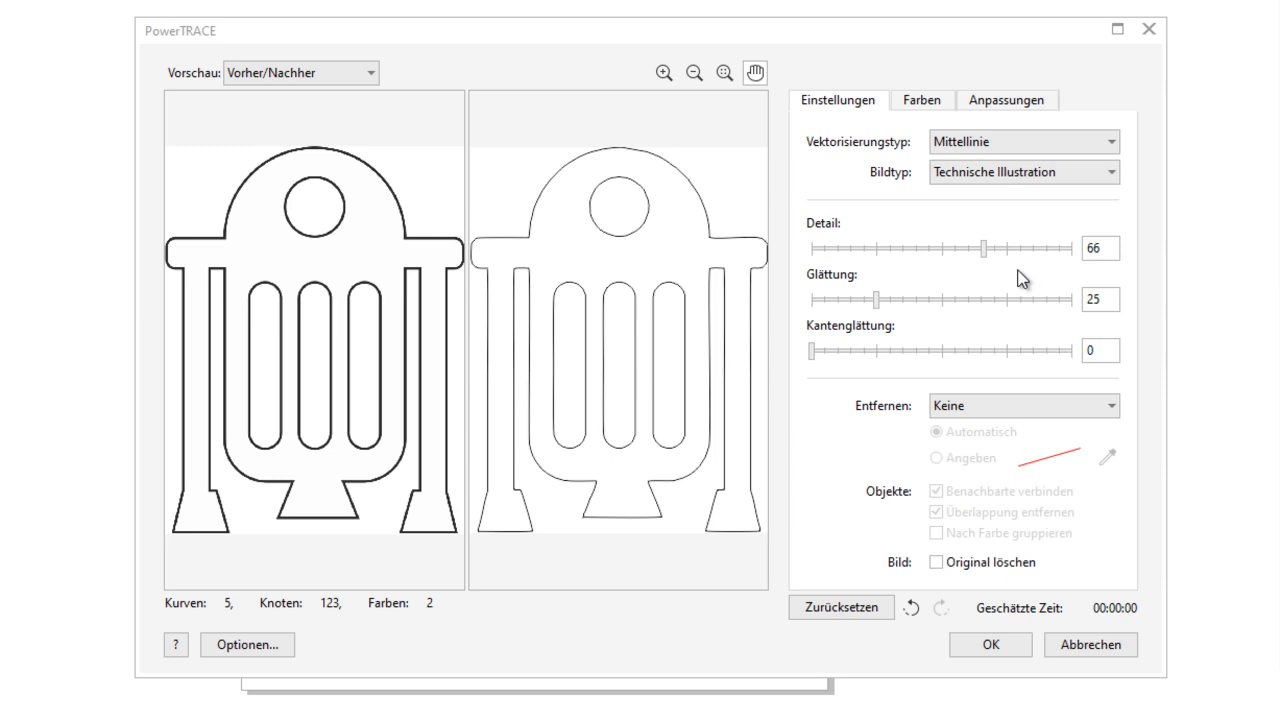
Set the trace detail to 64 and try smoothing values of 76 and 19 before setting it to 46, checking the robot's slots up close
drag(984, 248, 978, 248)
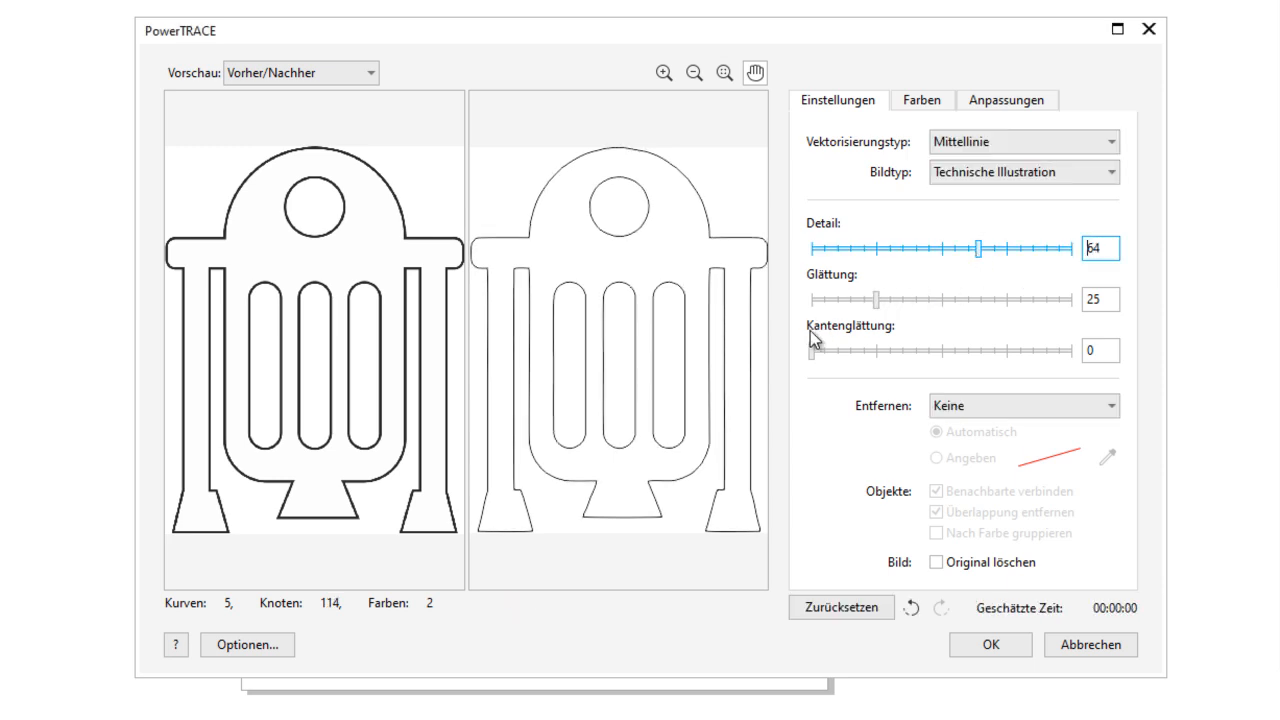
drag(878, 303, 1007, 302)
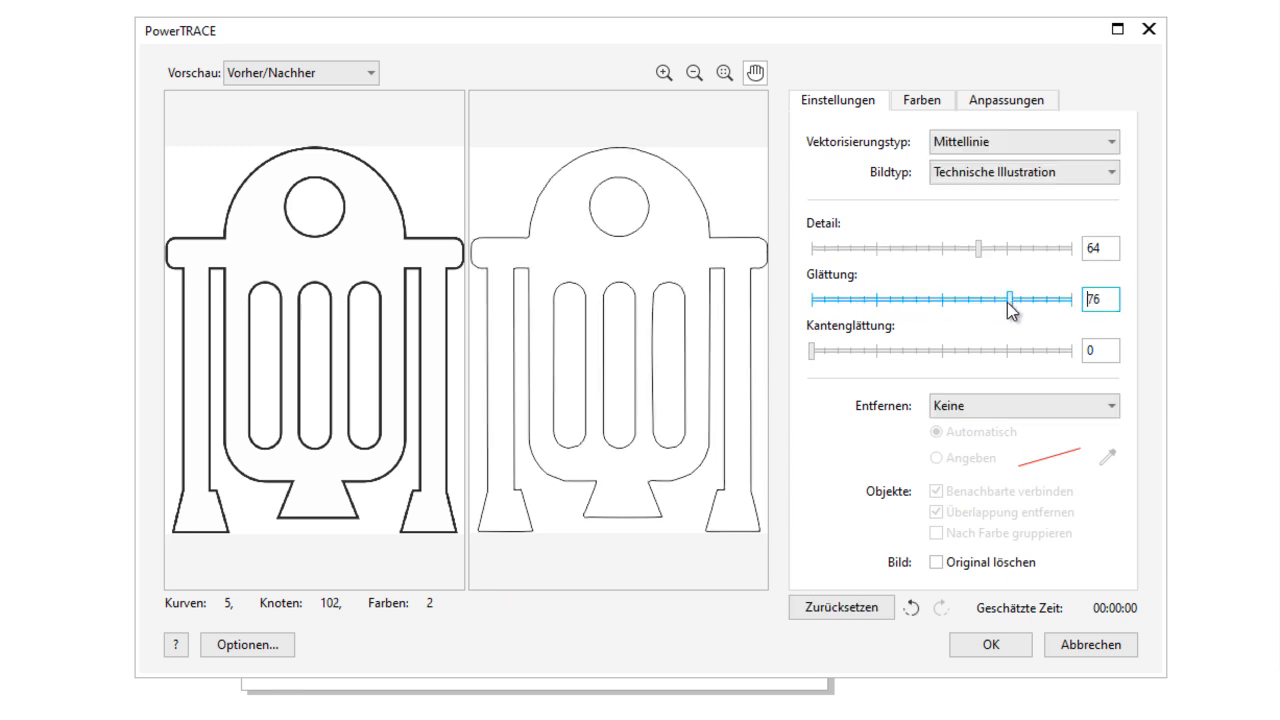
click(664, 74)
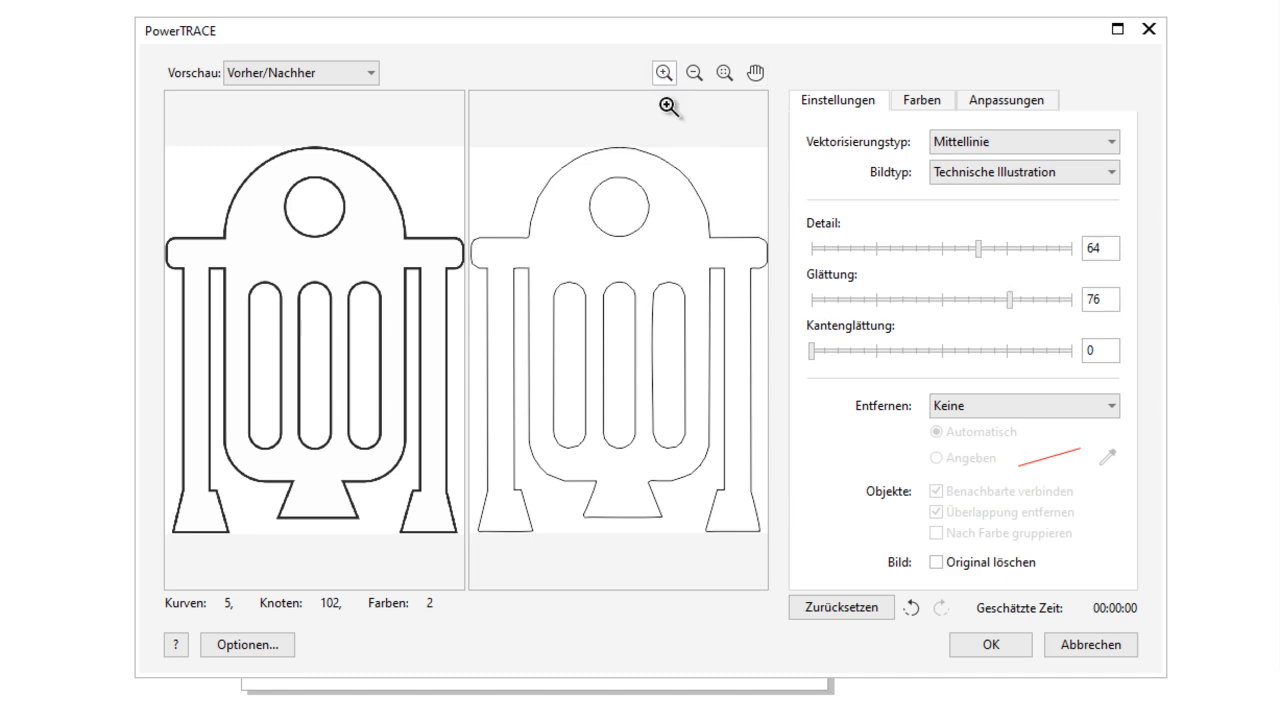
click(697, 177)
click(712, 192)
click(720, 157)
click(862, 298)
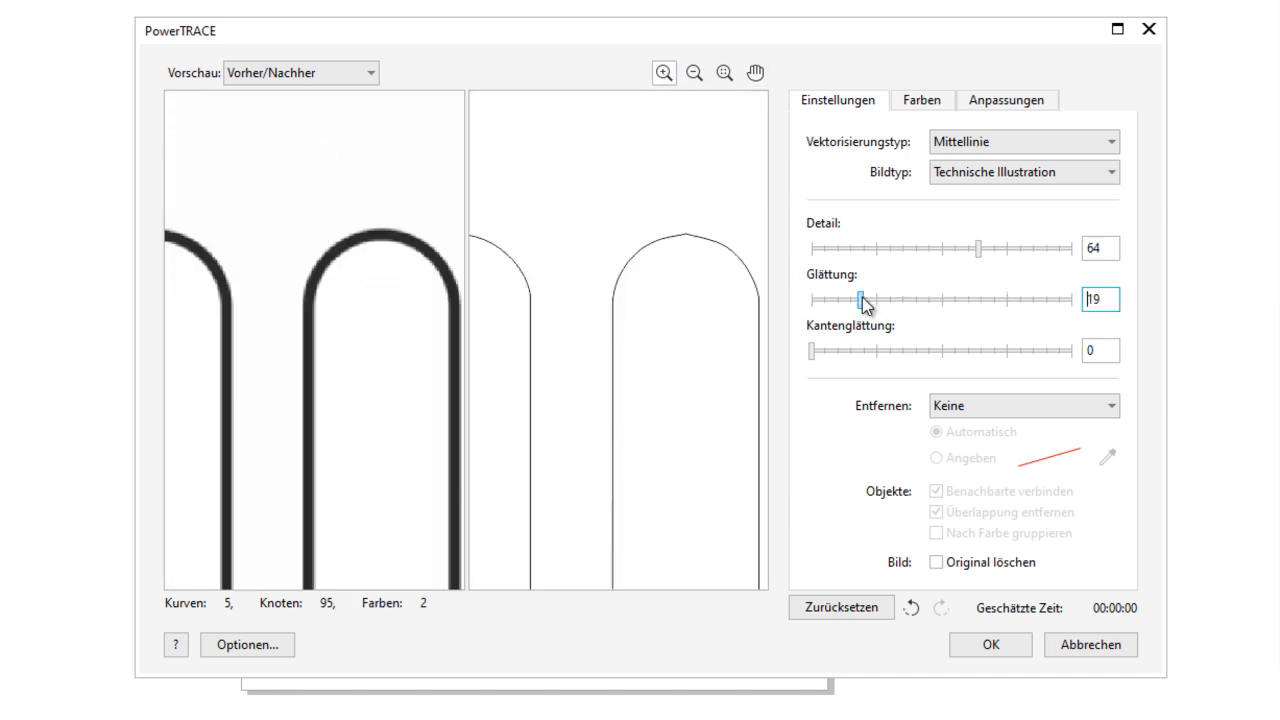
drag(861, 298, 931, 299)
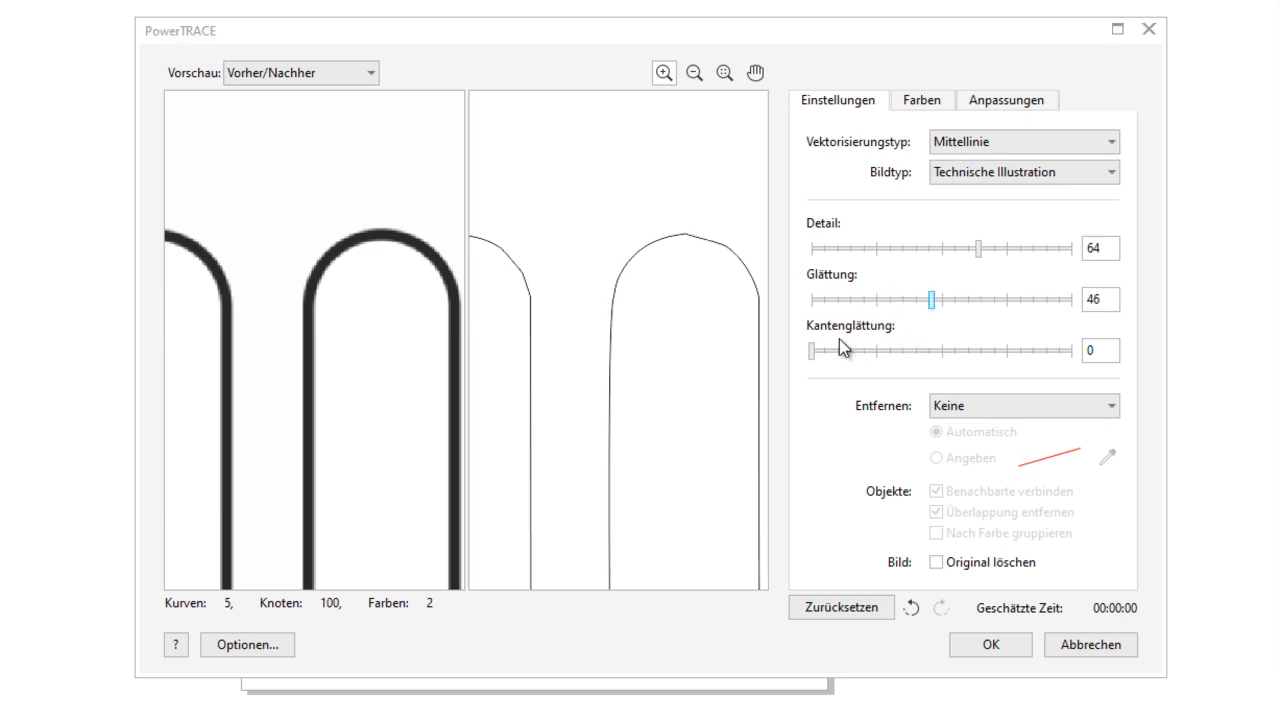
Set the trace detail to 82 and, after trying 7 and 1, set the corner smoothness (Kantenglättung) to 8
drag(979, 254, 1025, 253)
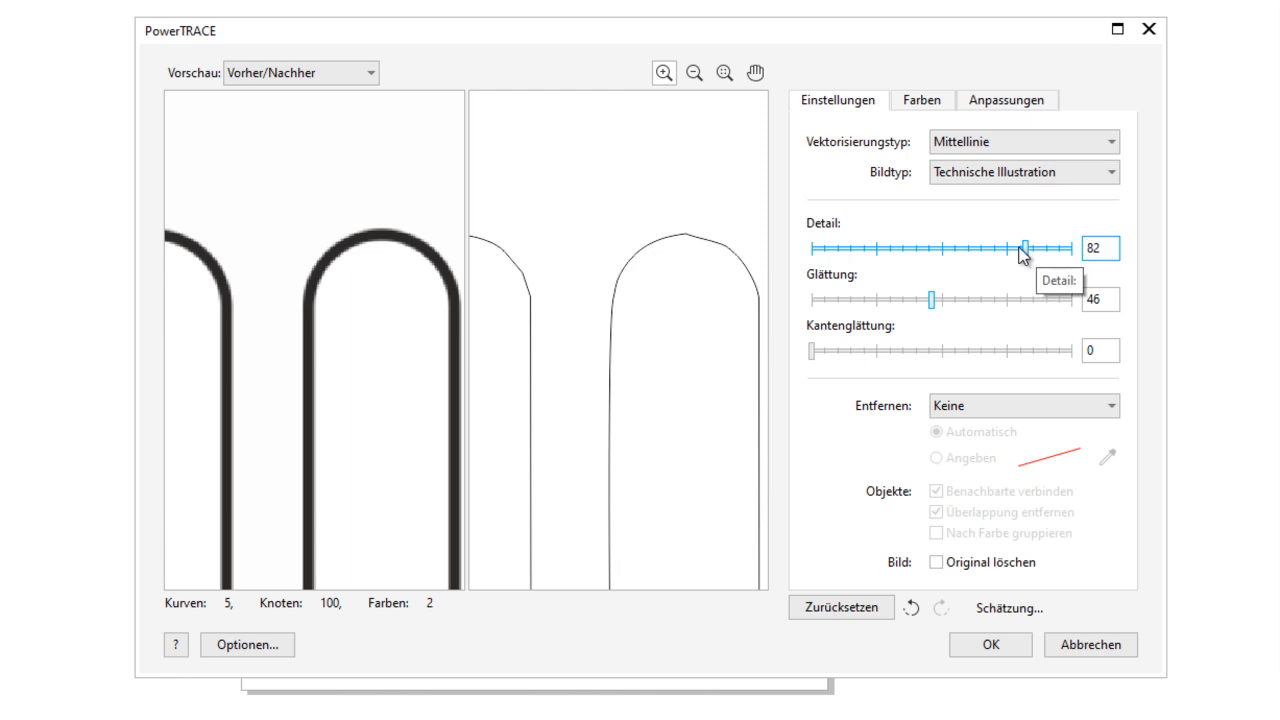
drag(812, 350, 830, 351)
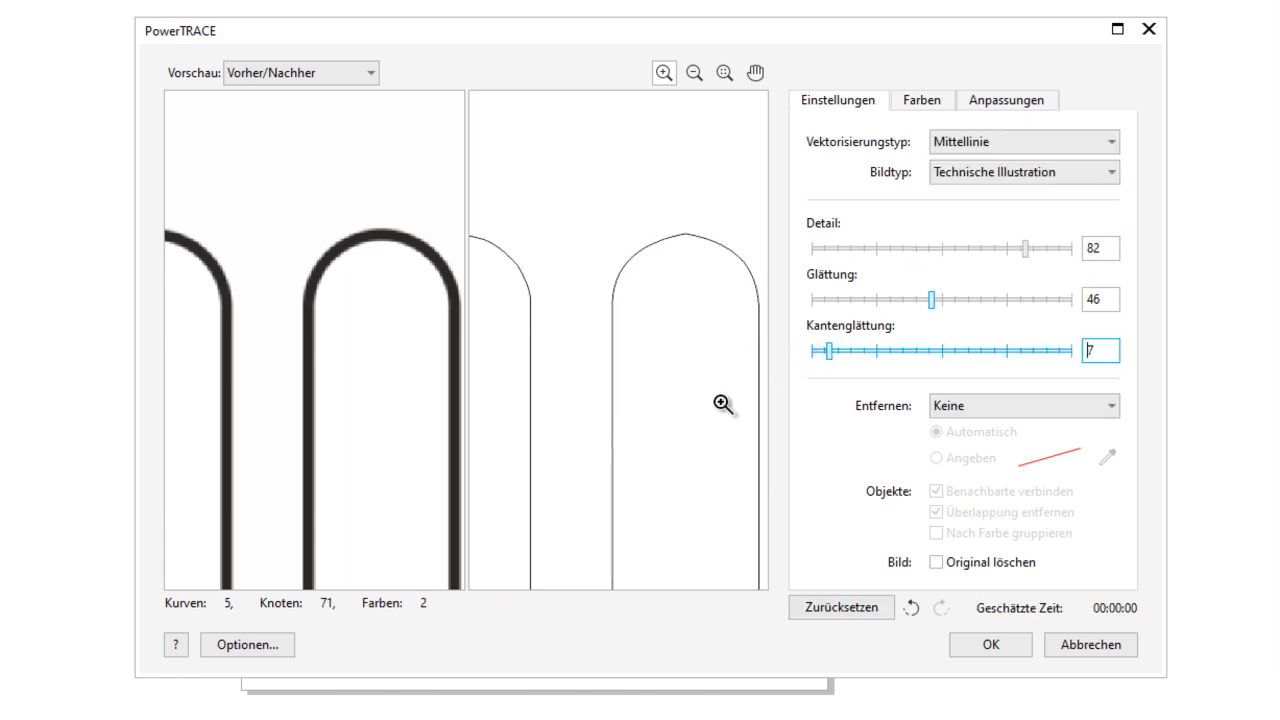
scroll(663, 480, down, 3)
click(645, 508)
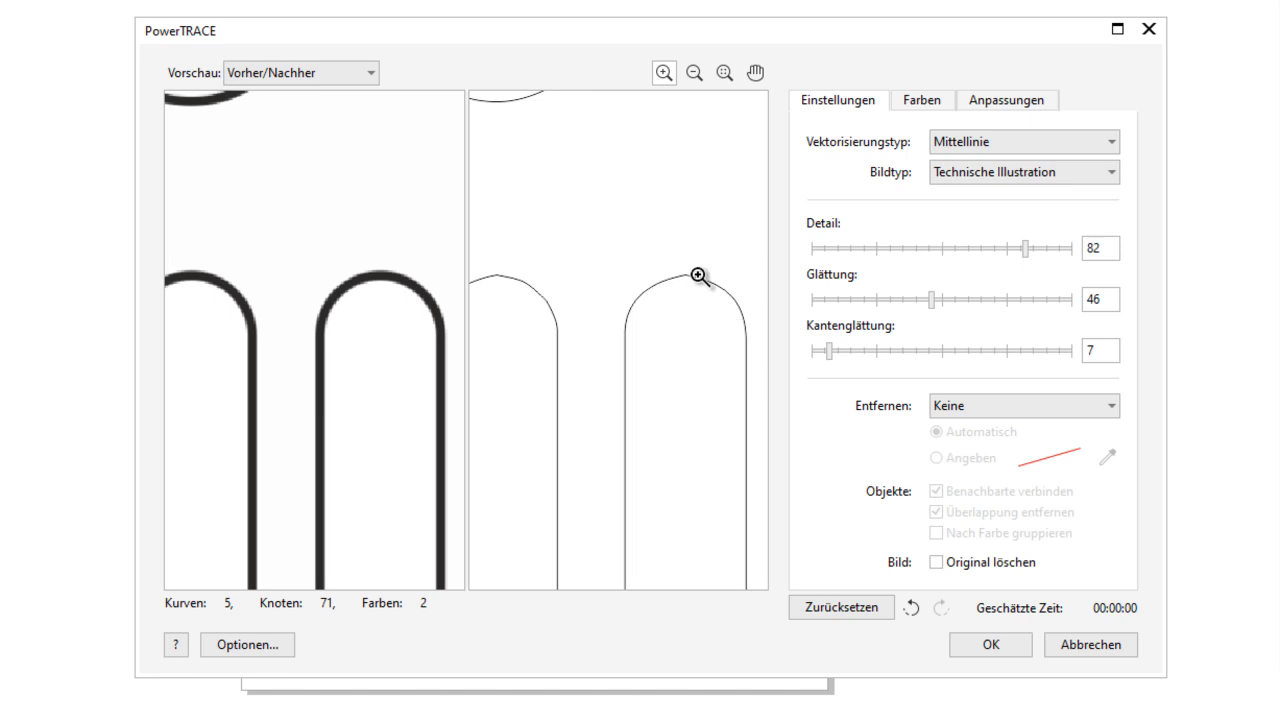
drag(829, 352, 817, 357)
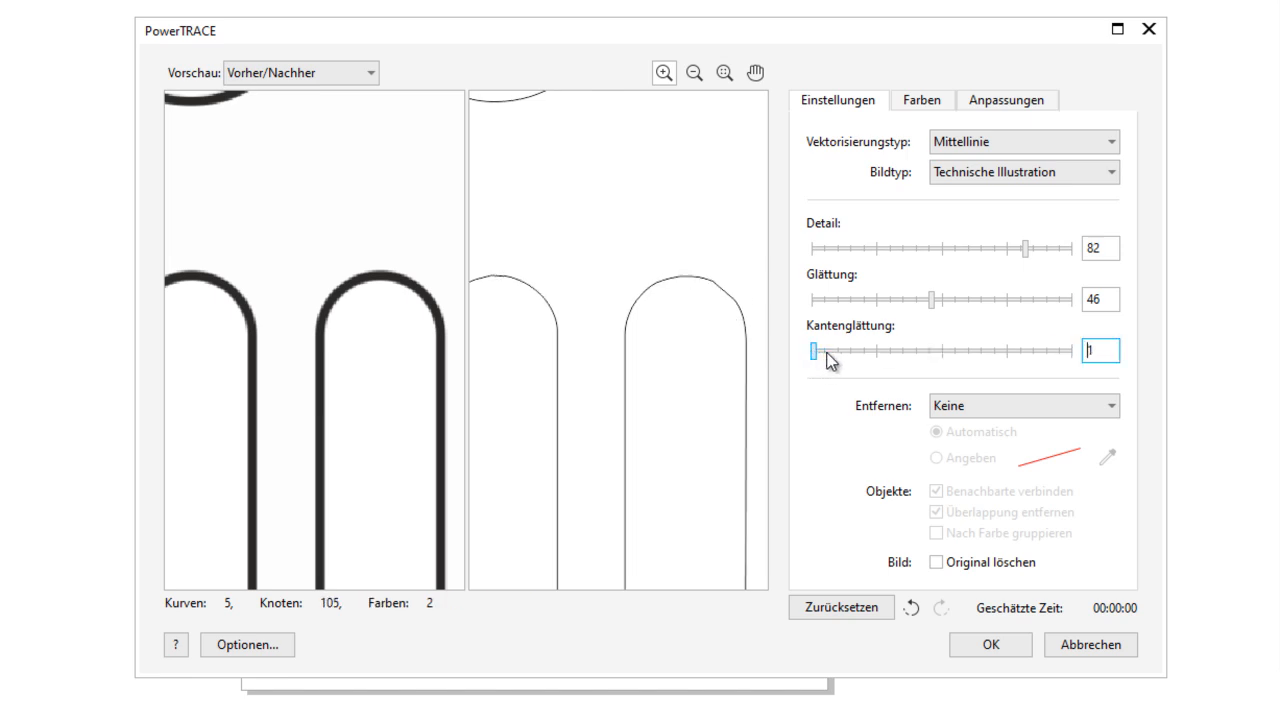
click(832, 351)
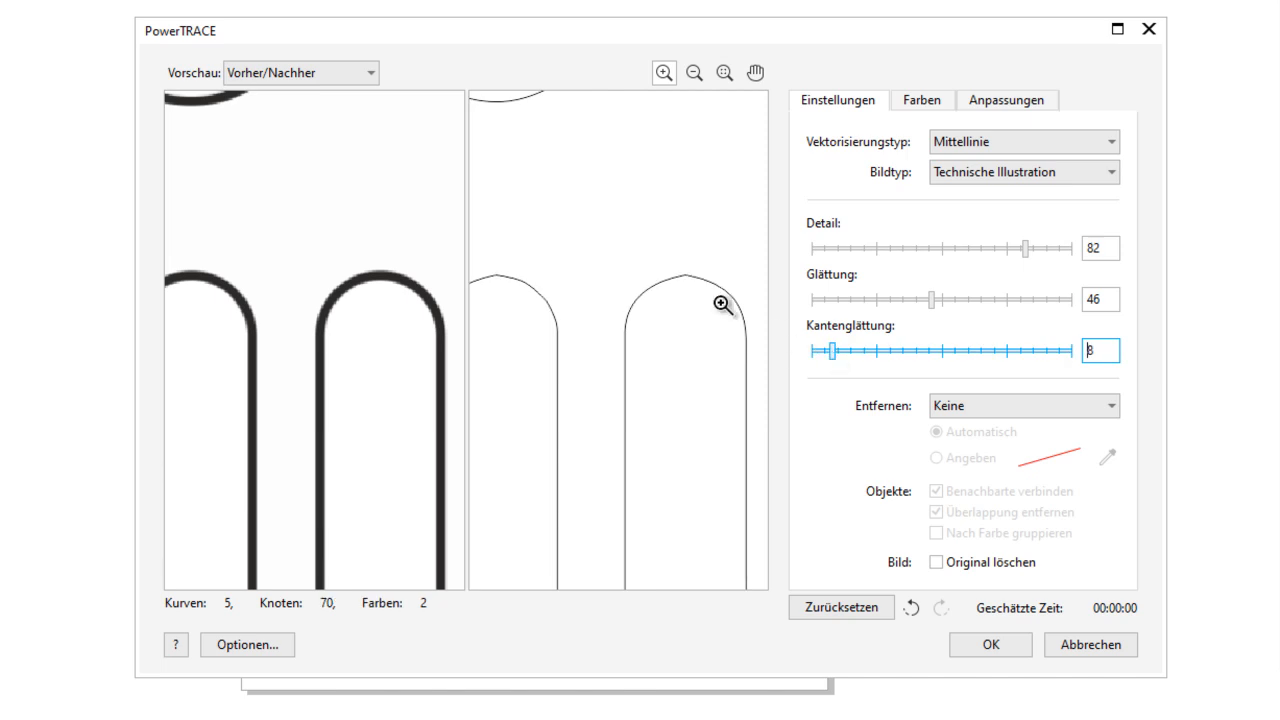
scroll(666, 463, down, 5)
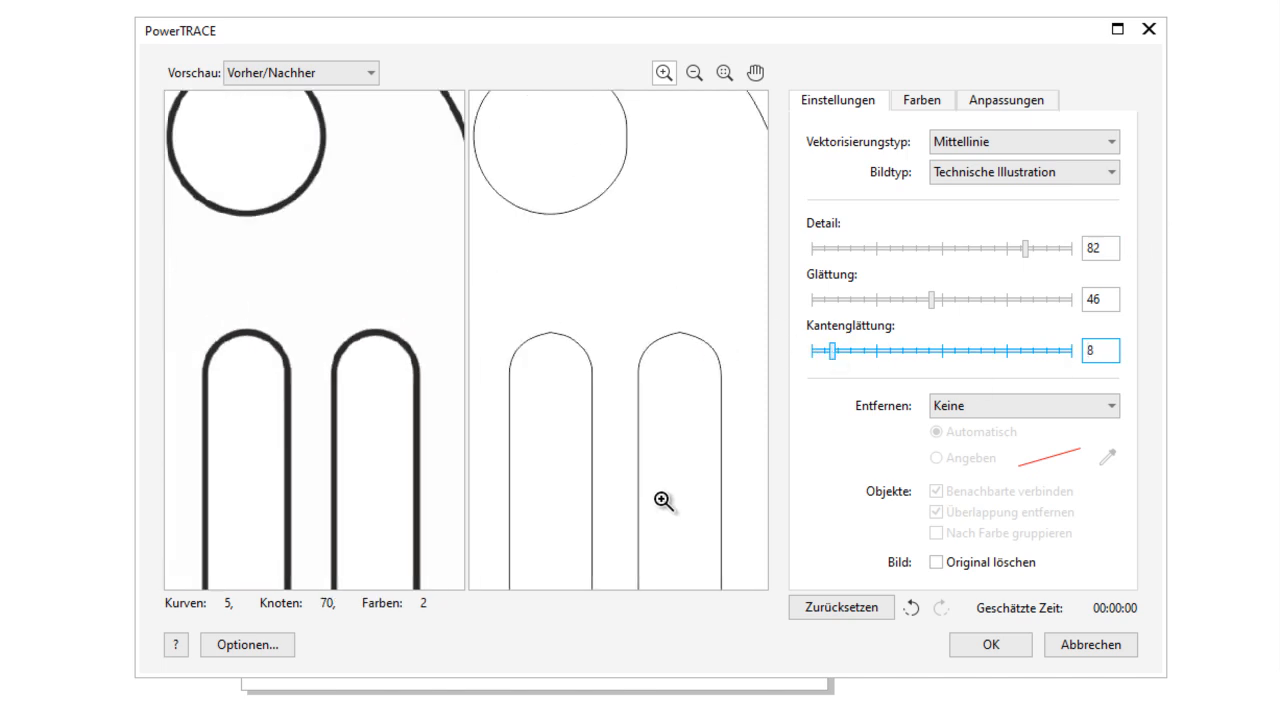
scroll(632, 560, down, 4)
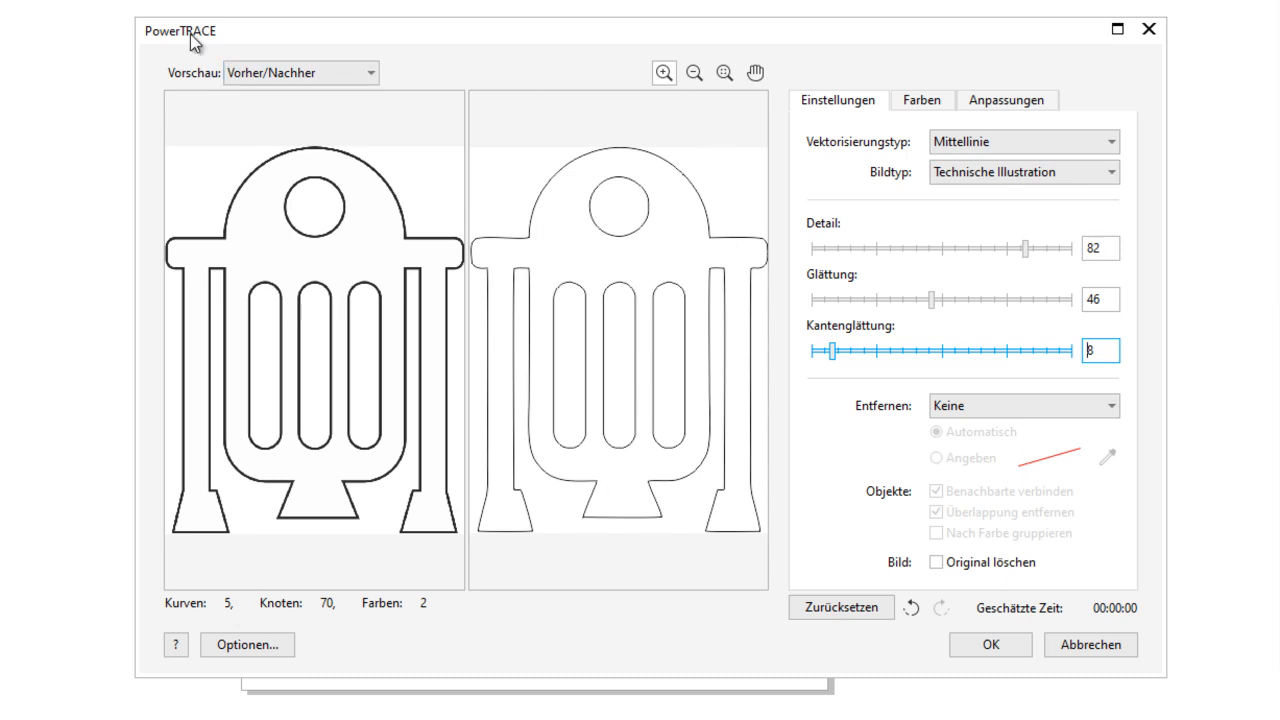
Check the trace in the large preview and against the original in the outline overlay preview, with the overlay set to 57
click(331, 72)
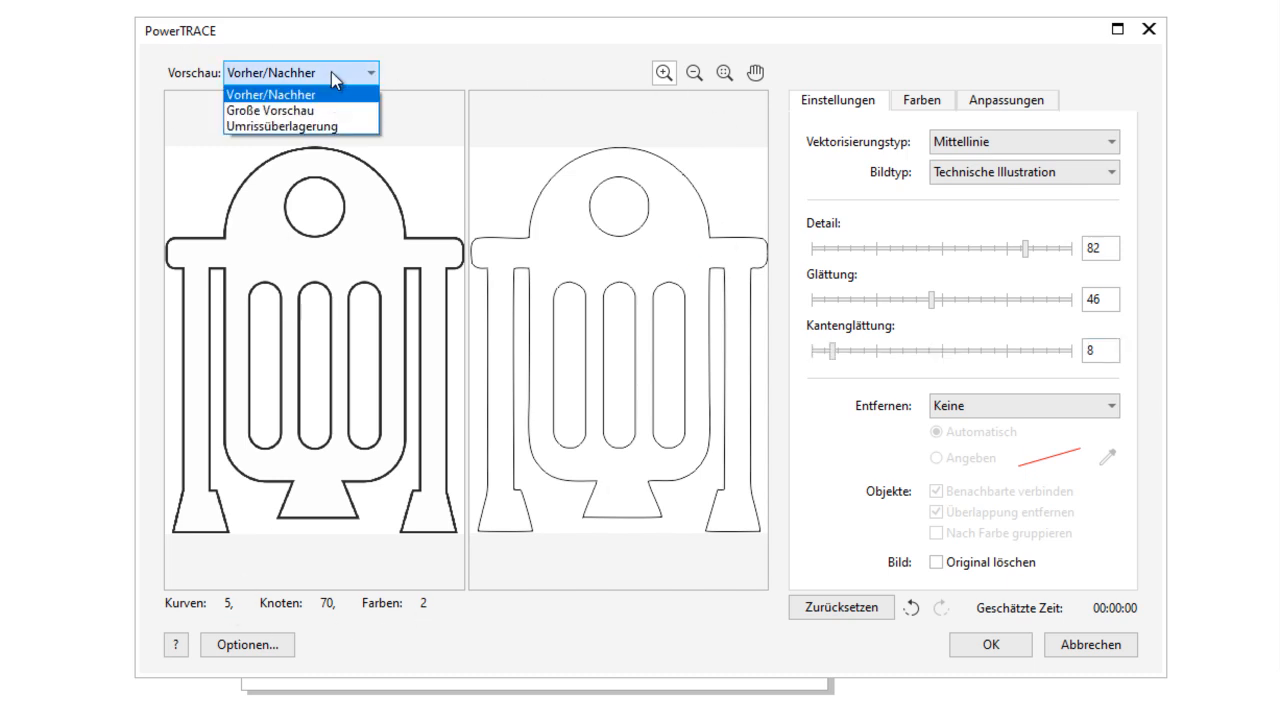
click(279, 110)
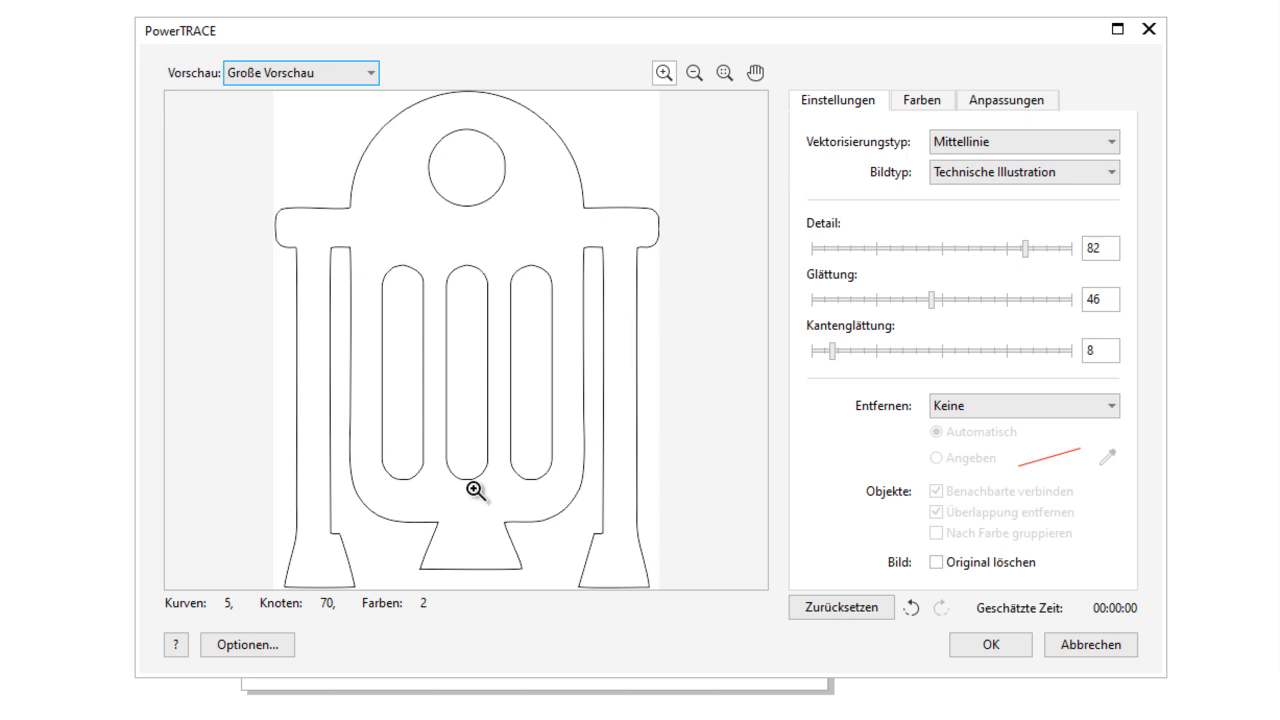
click(276, 74)
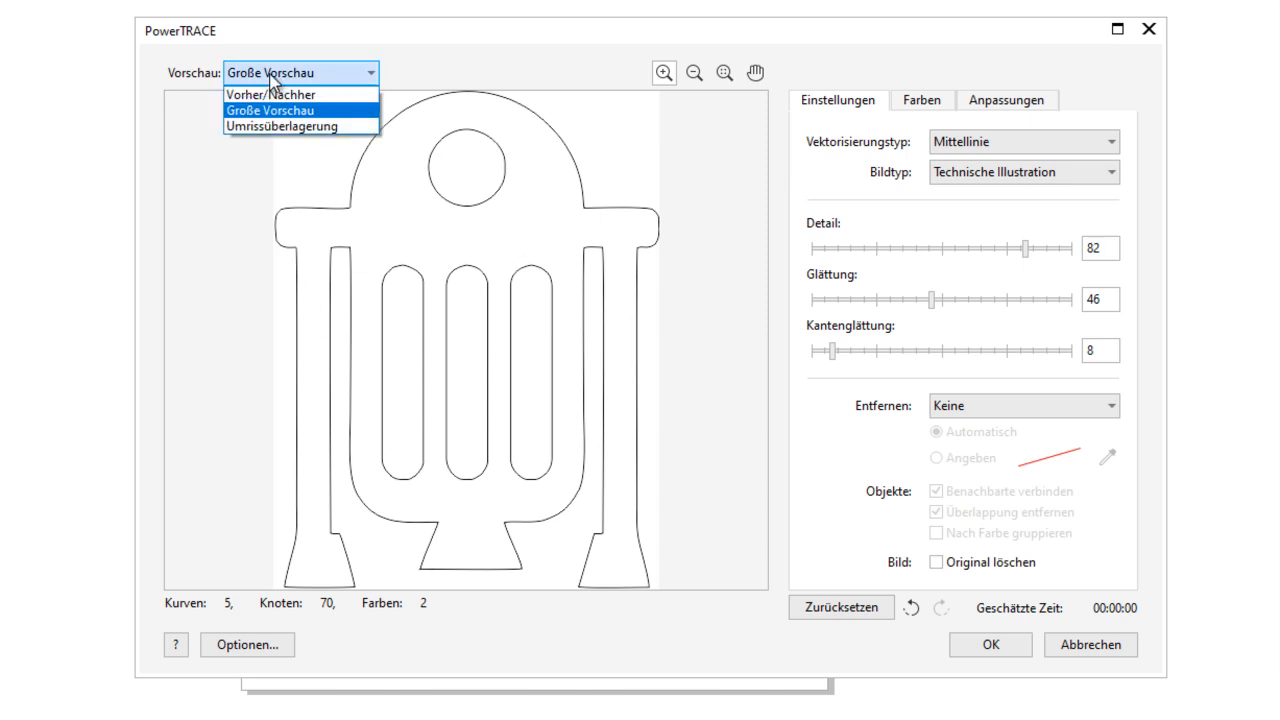
click(267, 123)
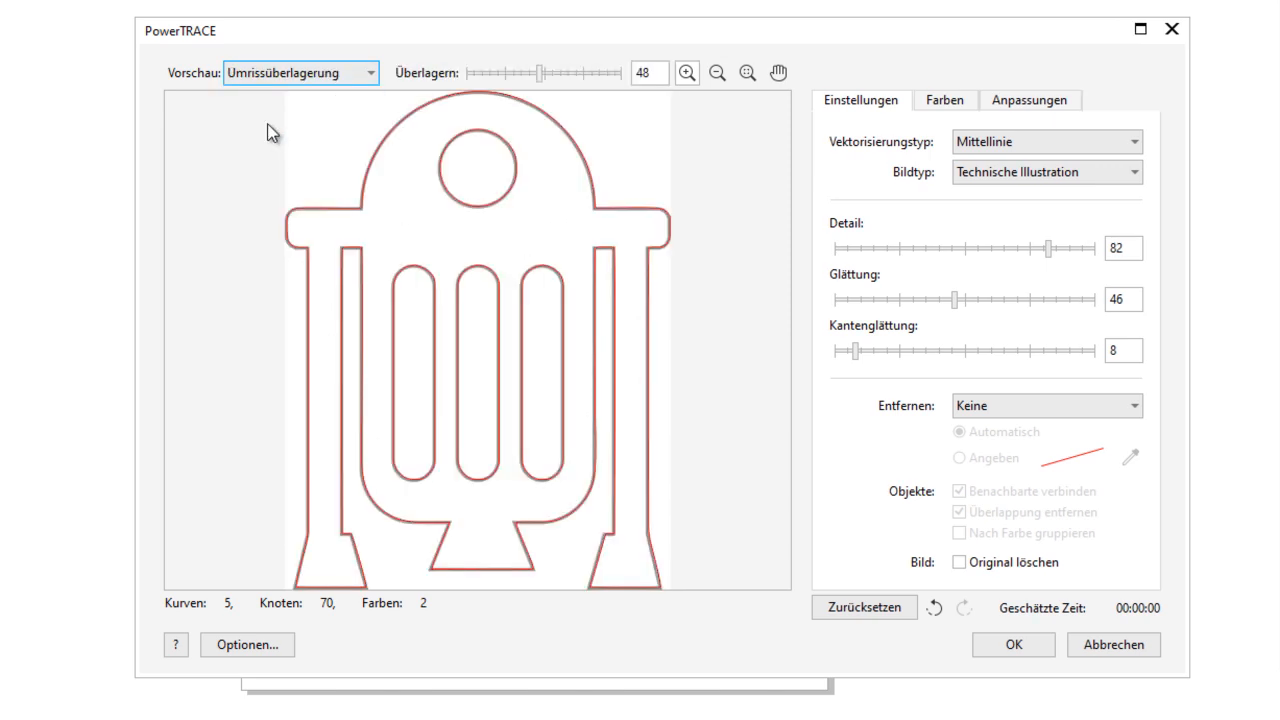
click(604, 278)
click(605, 278)
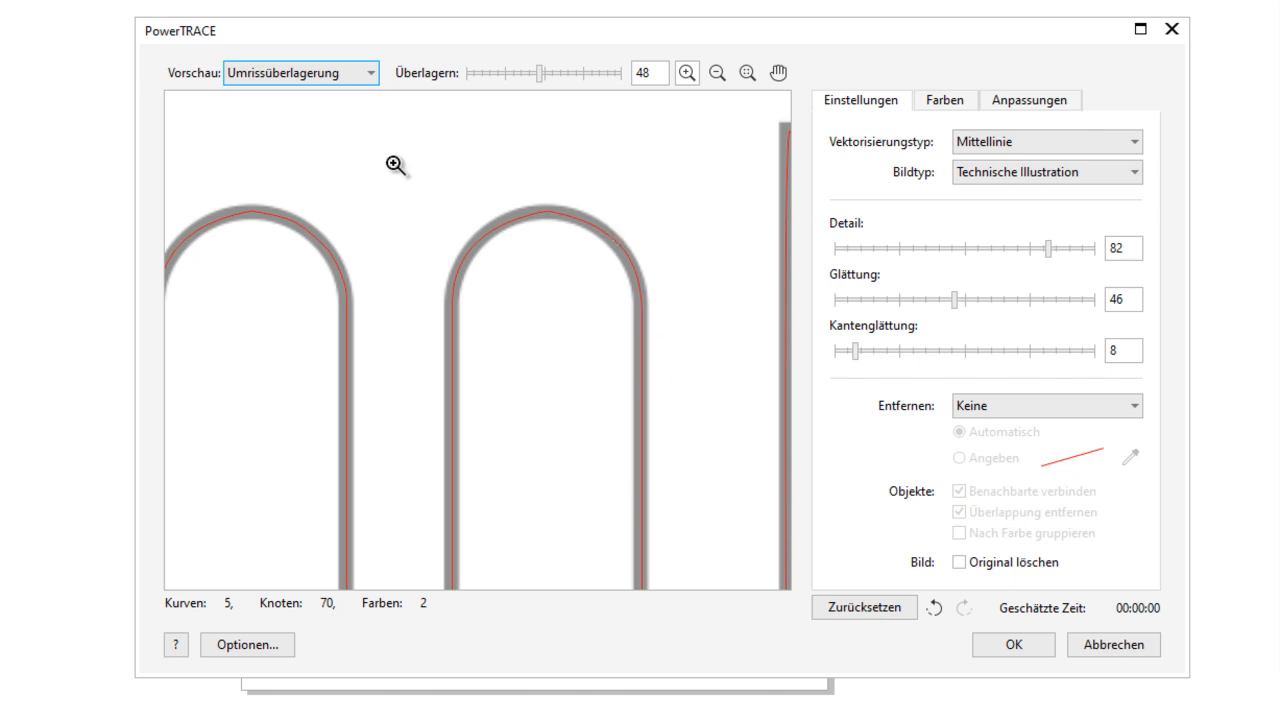
mouse_move(542, 80)
mouse_down()
mouse_move(495, 76)
mouse_move(597, 78)
mouse_move(555, 79)
mouse_up()
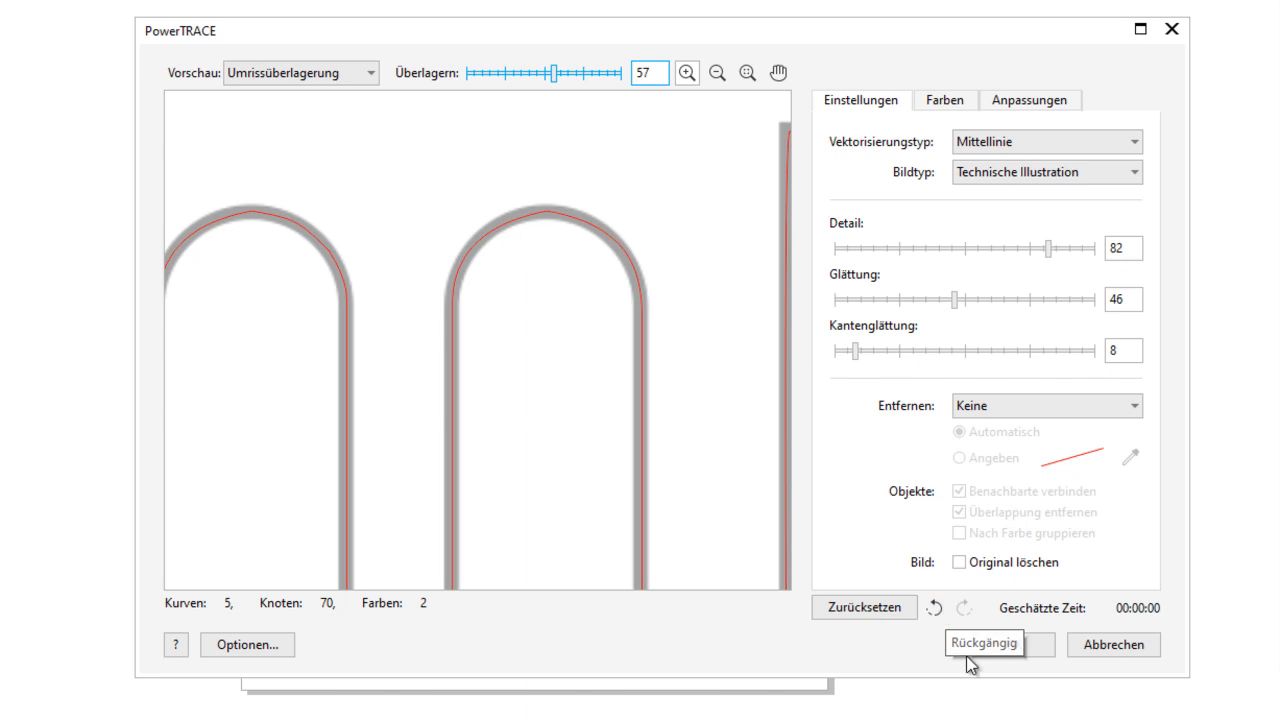
Apply the centerline trace, move the traced robot to the right of the original, and select the original bitmap
click(1015, 644)
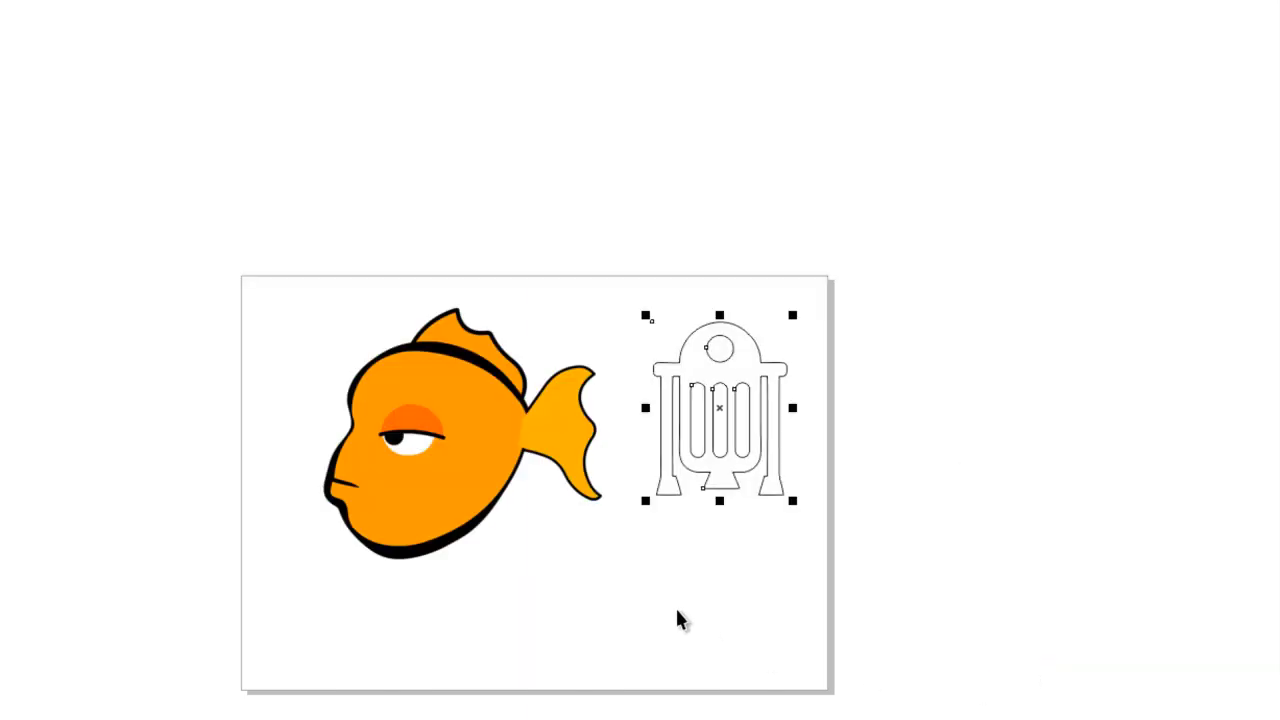
scroll(771, 434, up, 3)
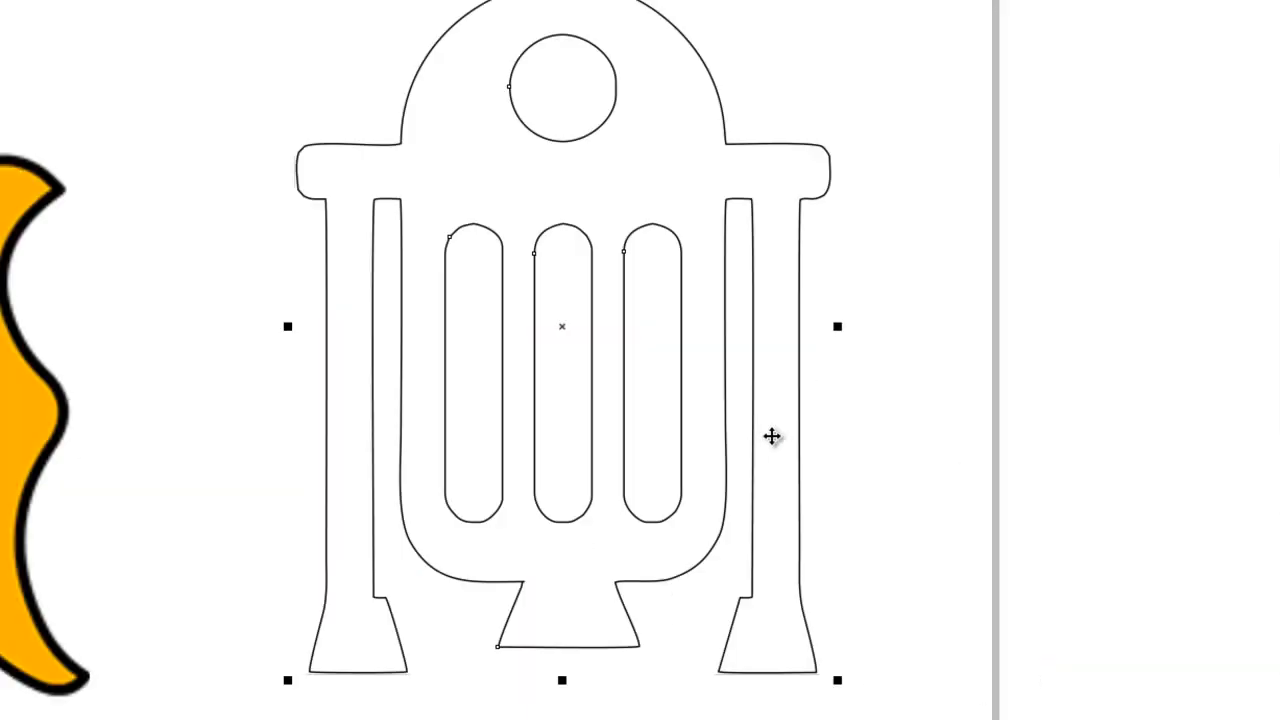
mouse_move(574, 337)
mouse_down()
mouse_move(568, 328)
mouse_move(846, 397)
mouse_move(1106, 349)
mouse_move(1161, 304)
mouse_up()
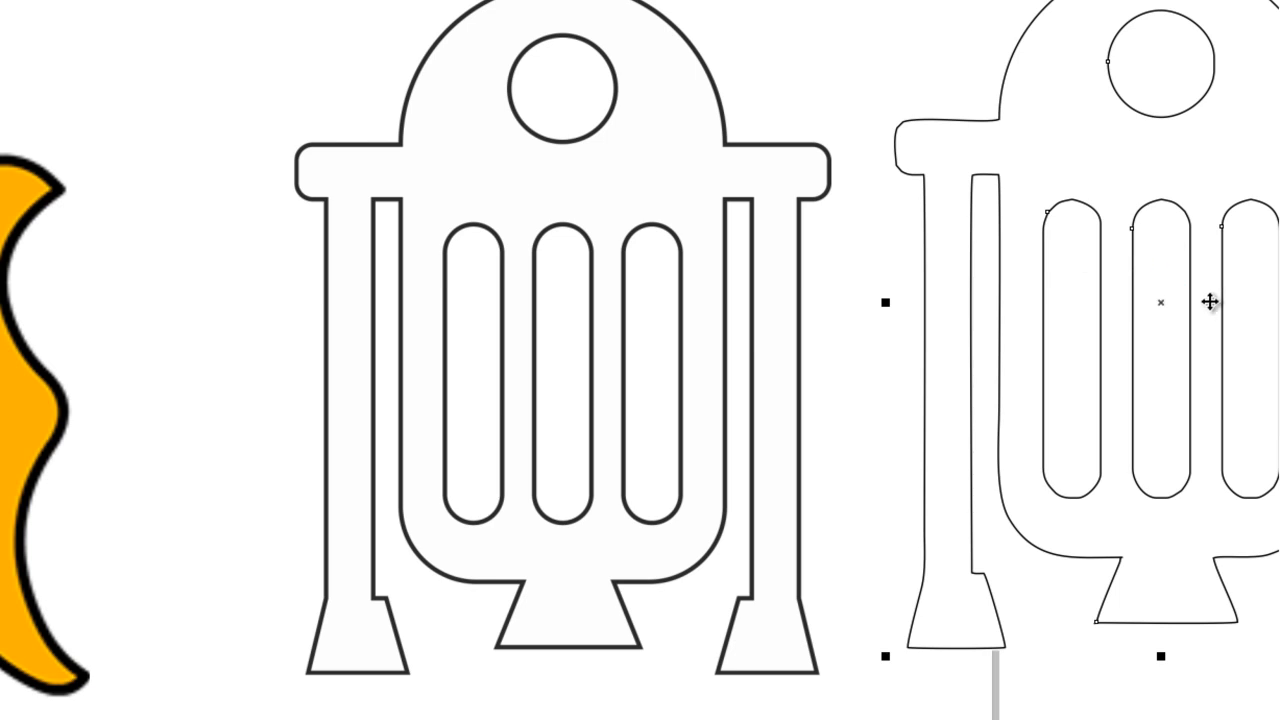
scroll(1086, 358, down, 2)
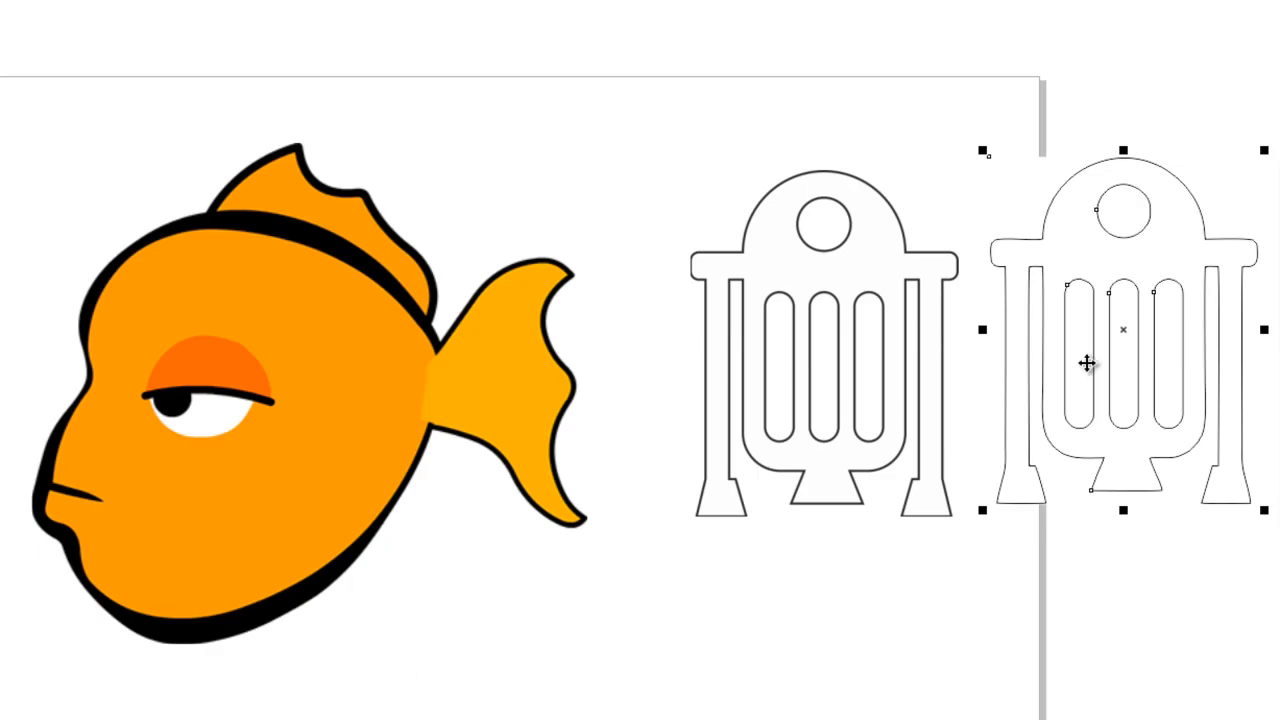
click(898, 262)
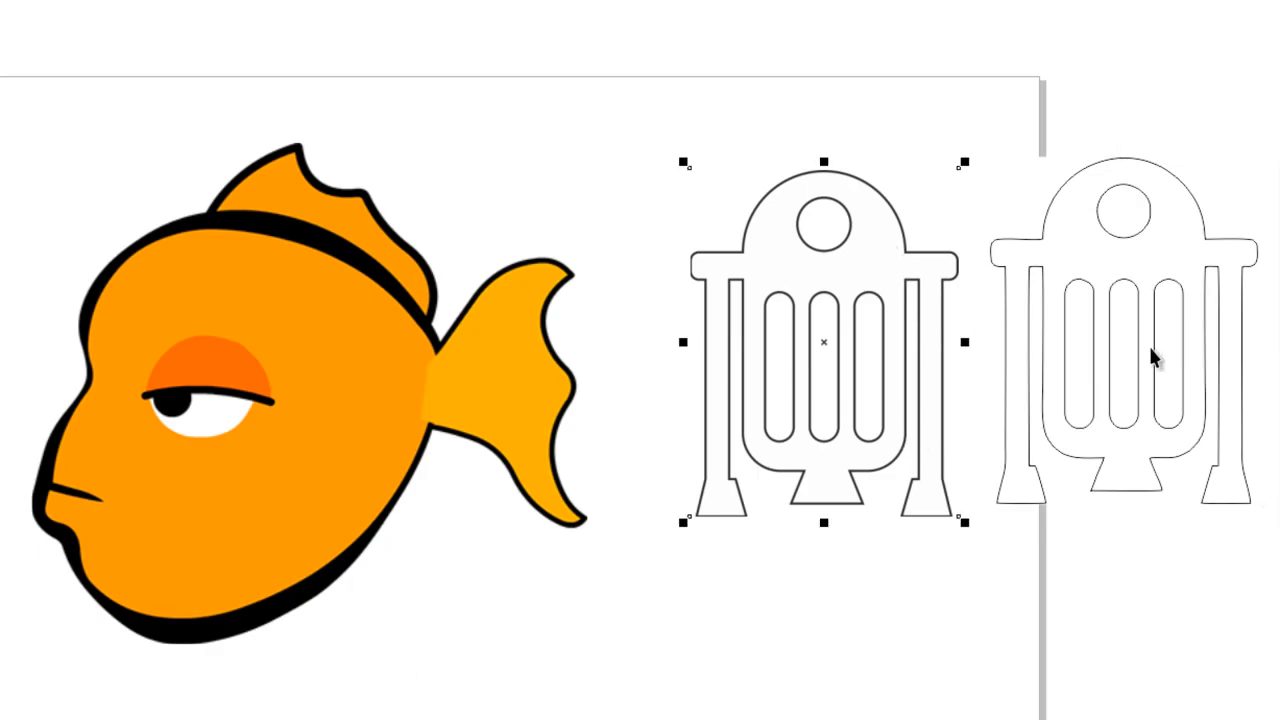
Ungroup the traced robot and select its three slots one by one as separate curves
click(1121, 276)
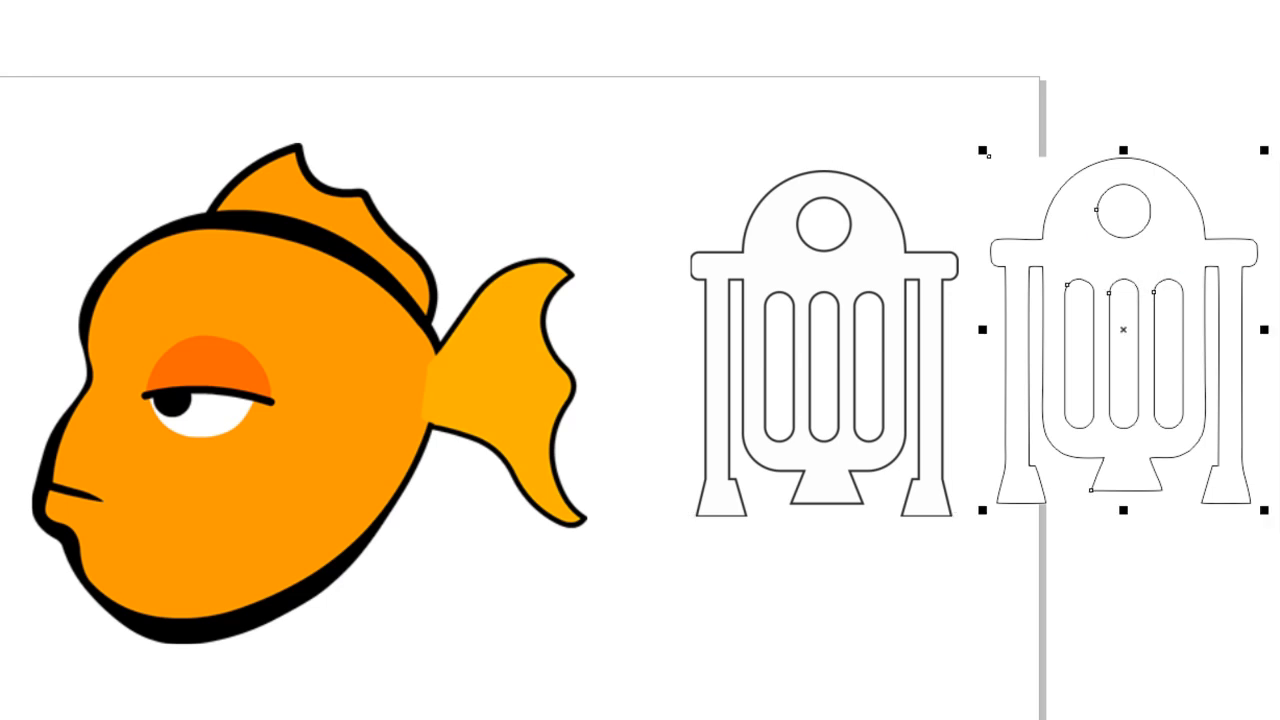
click(291, 13)
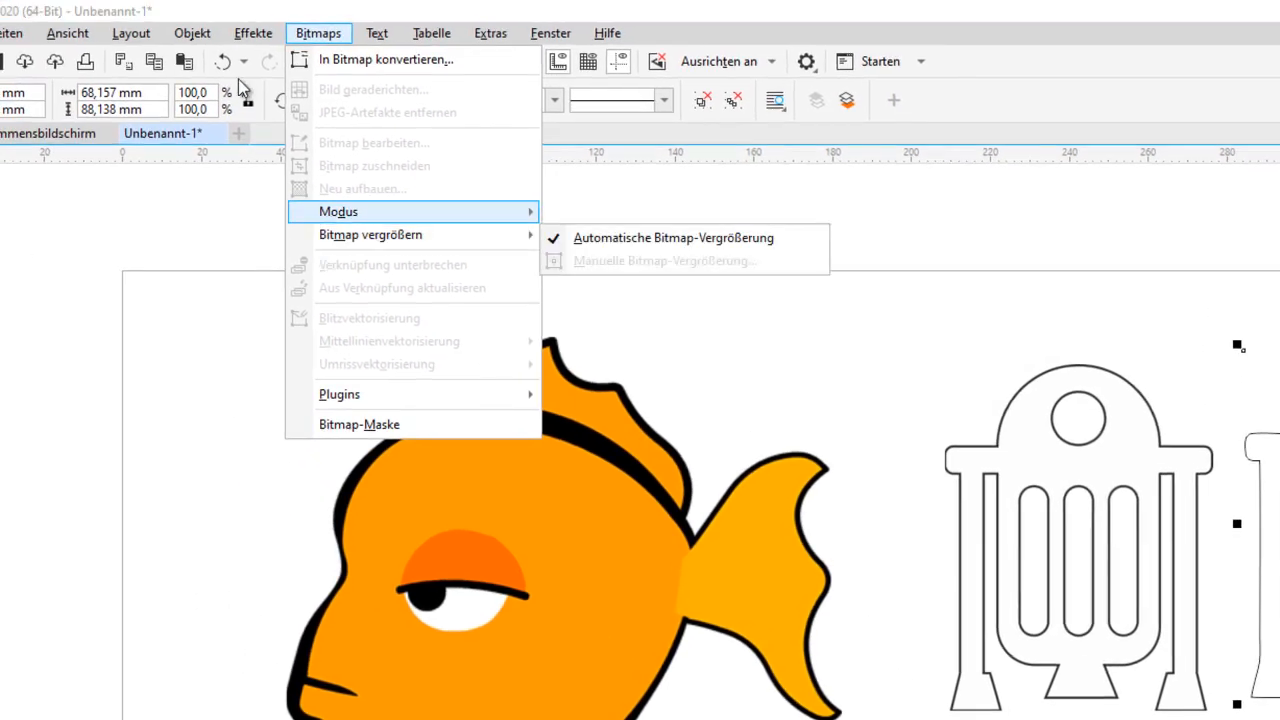
click(192, 33)
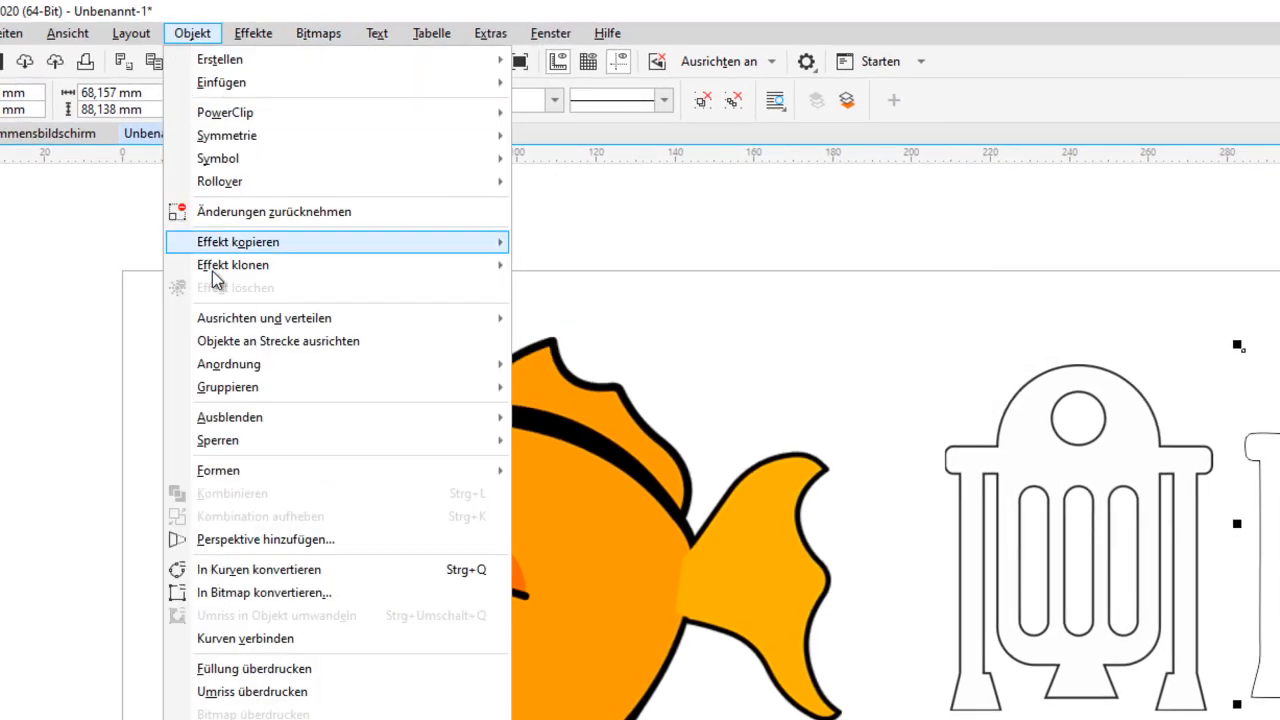
mouse_move(255, 390)
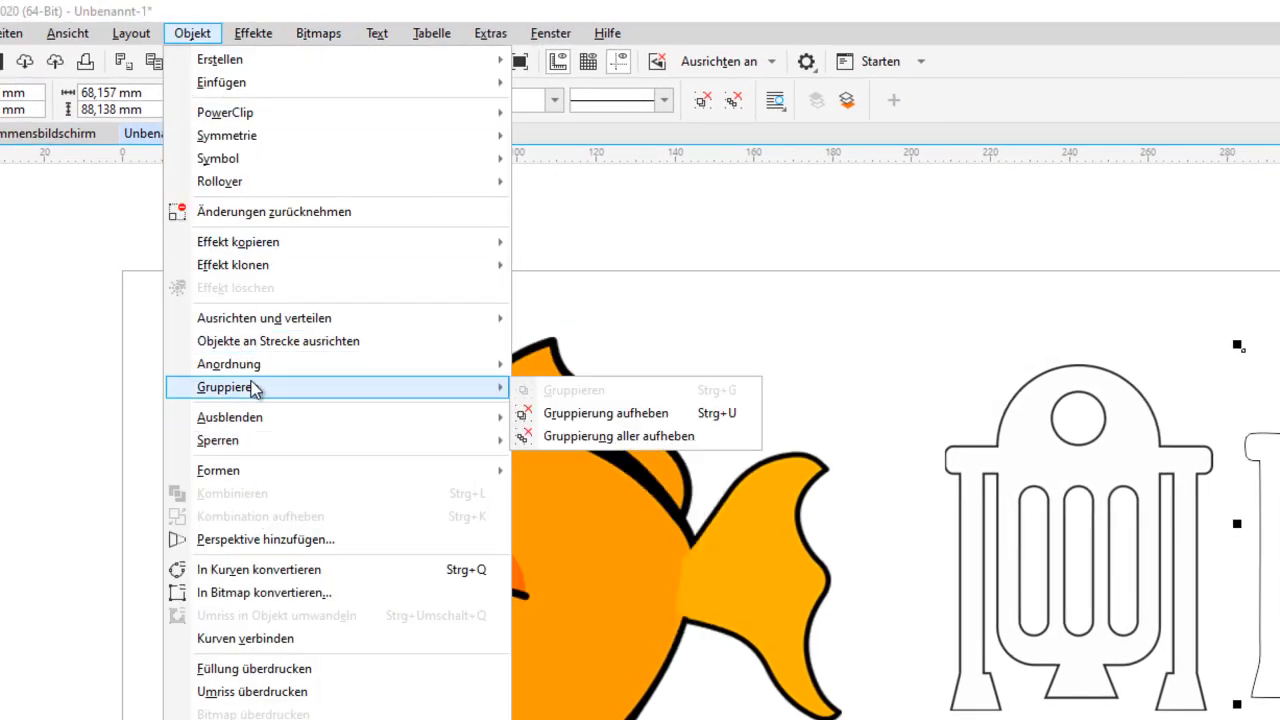
click(587, 420)
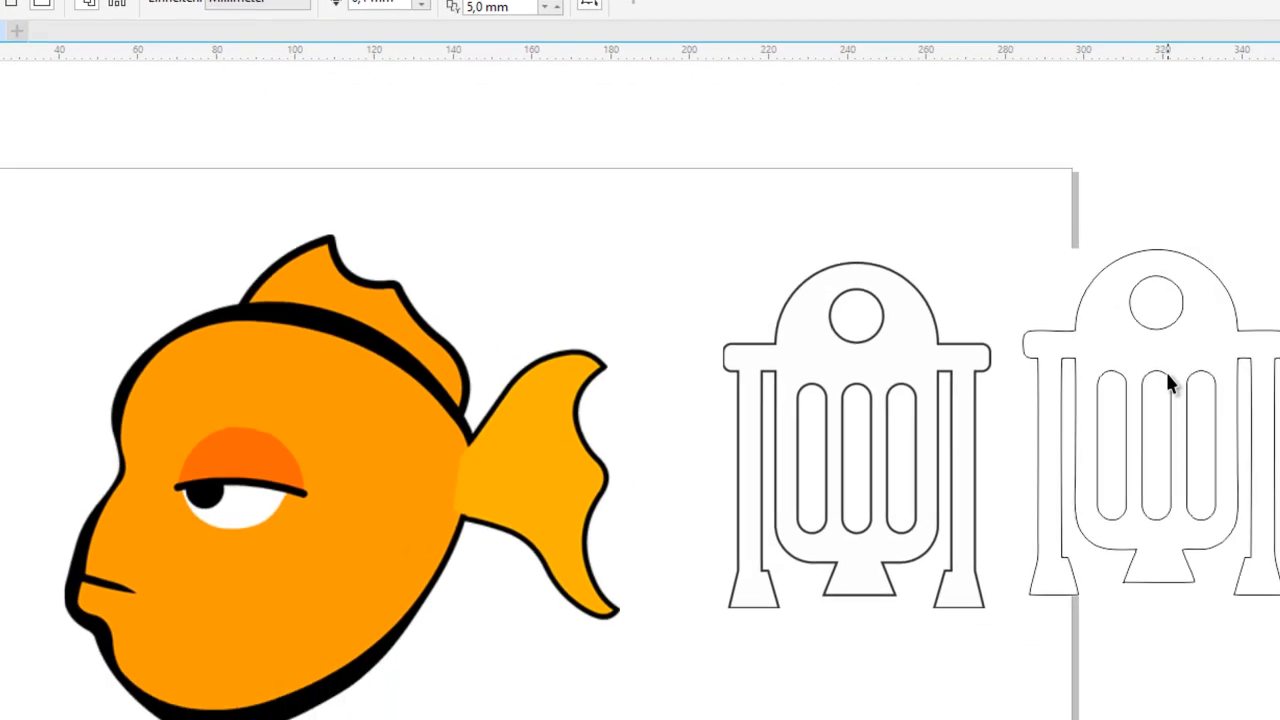
click(1168, 380)
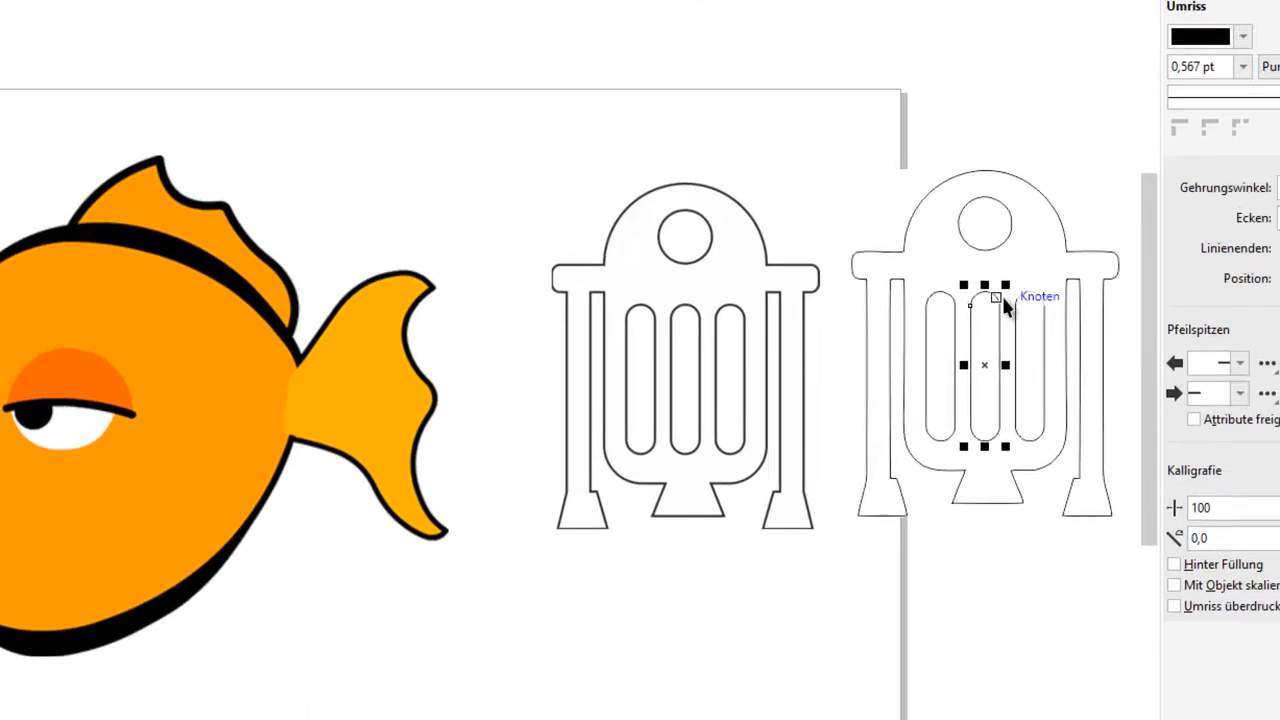
click(1036, 310)
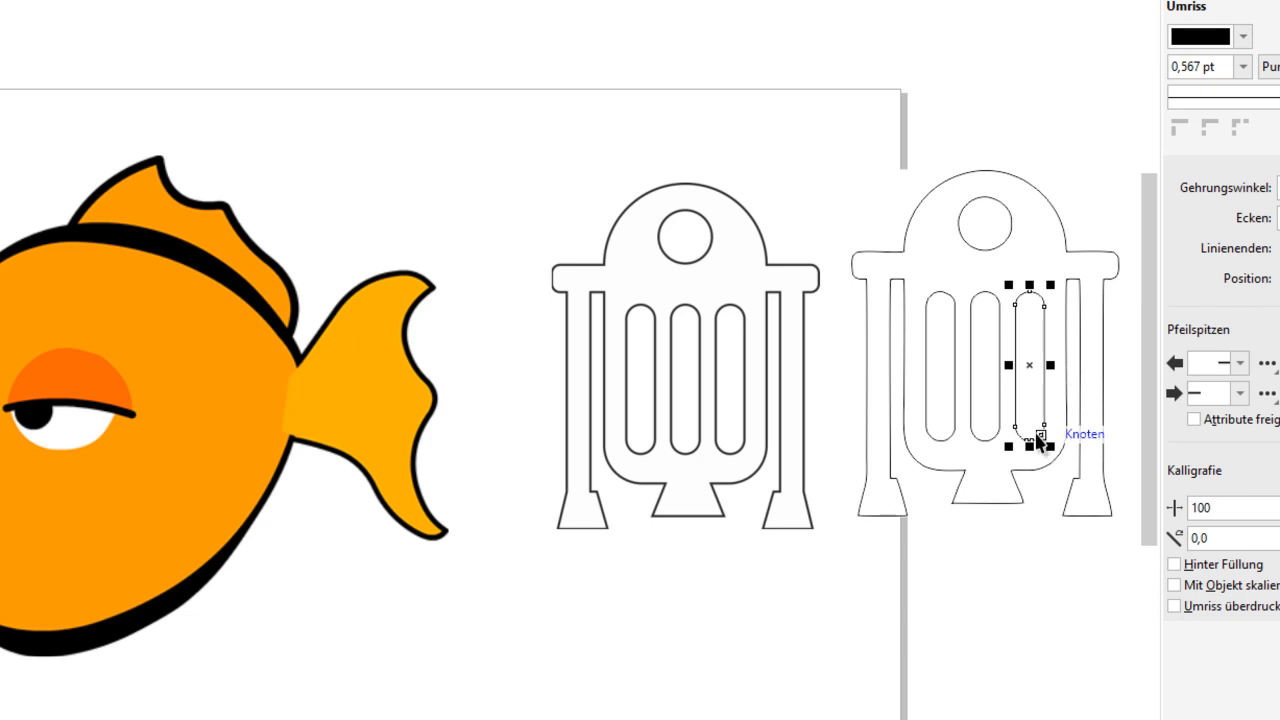
click(945, 292)
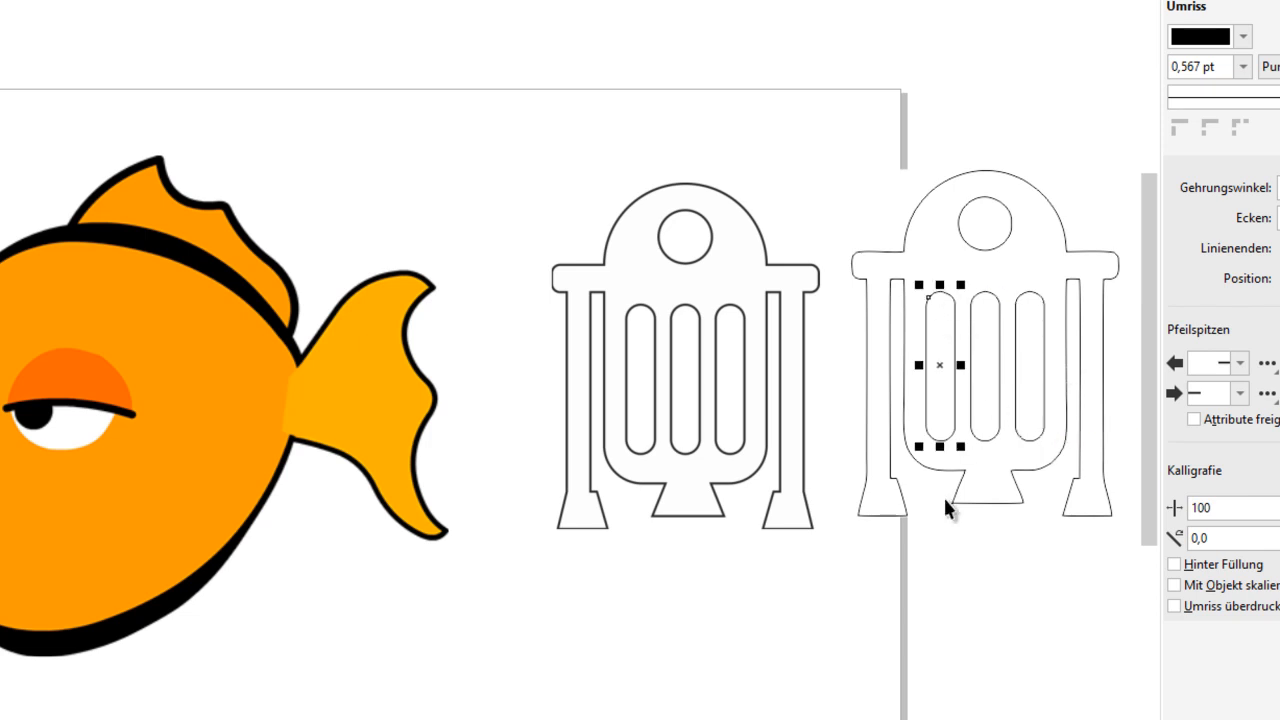
Give the traced robot's outer body curve a red outline with a width of 3.0 pt
click(904, 500)
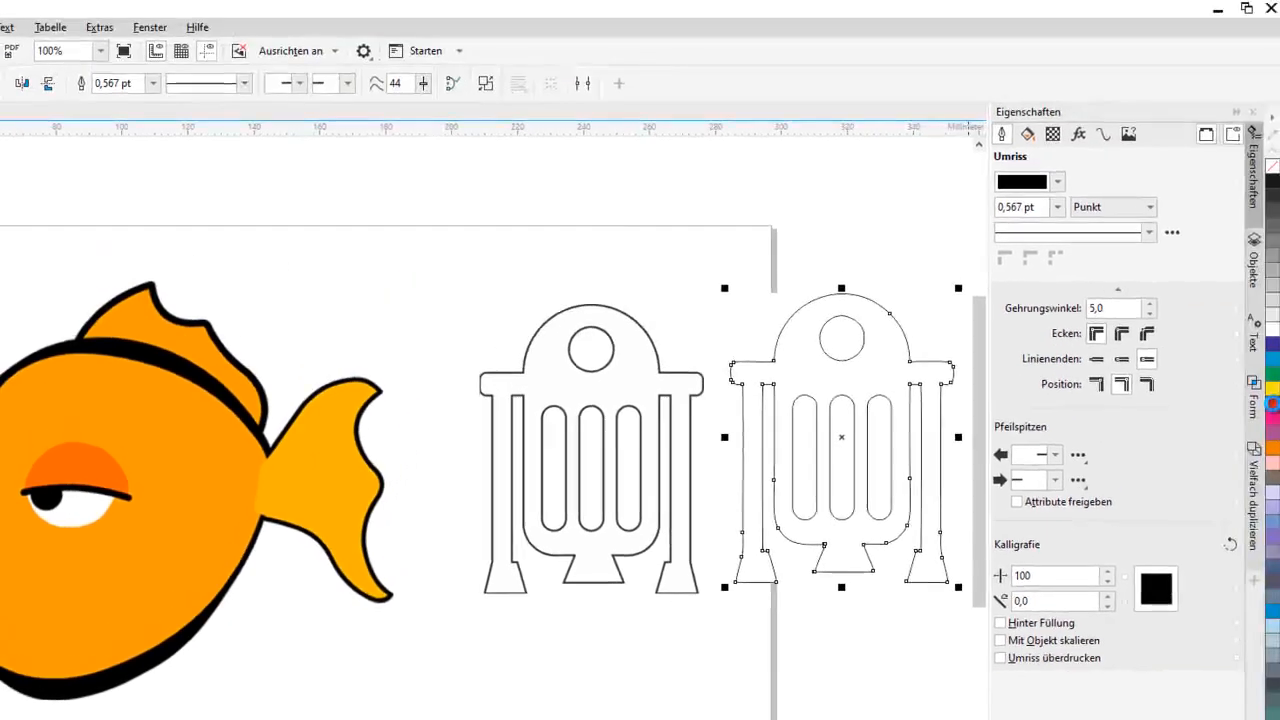
right_click(1275, 410)
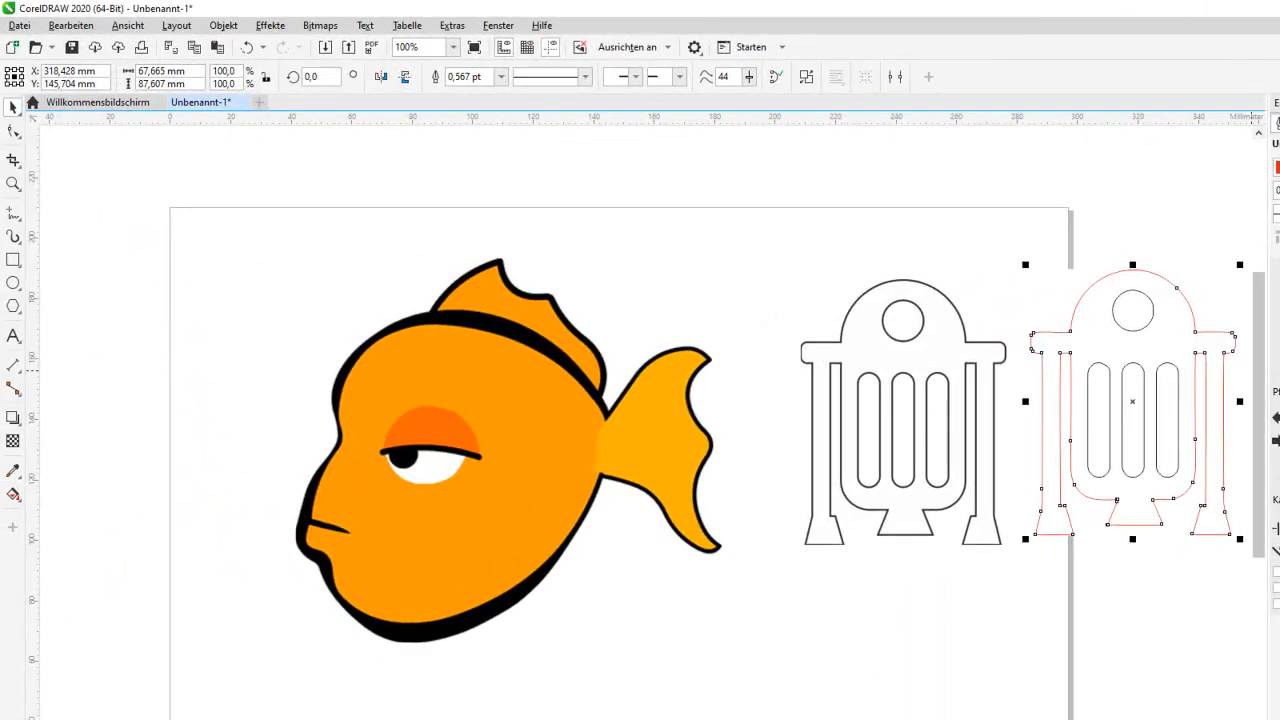
click(502, 77)
click(474, 178)
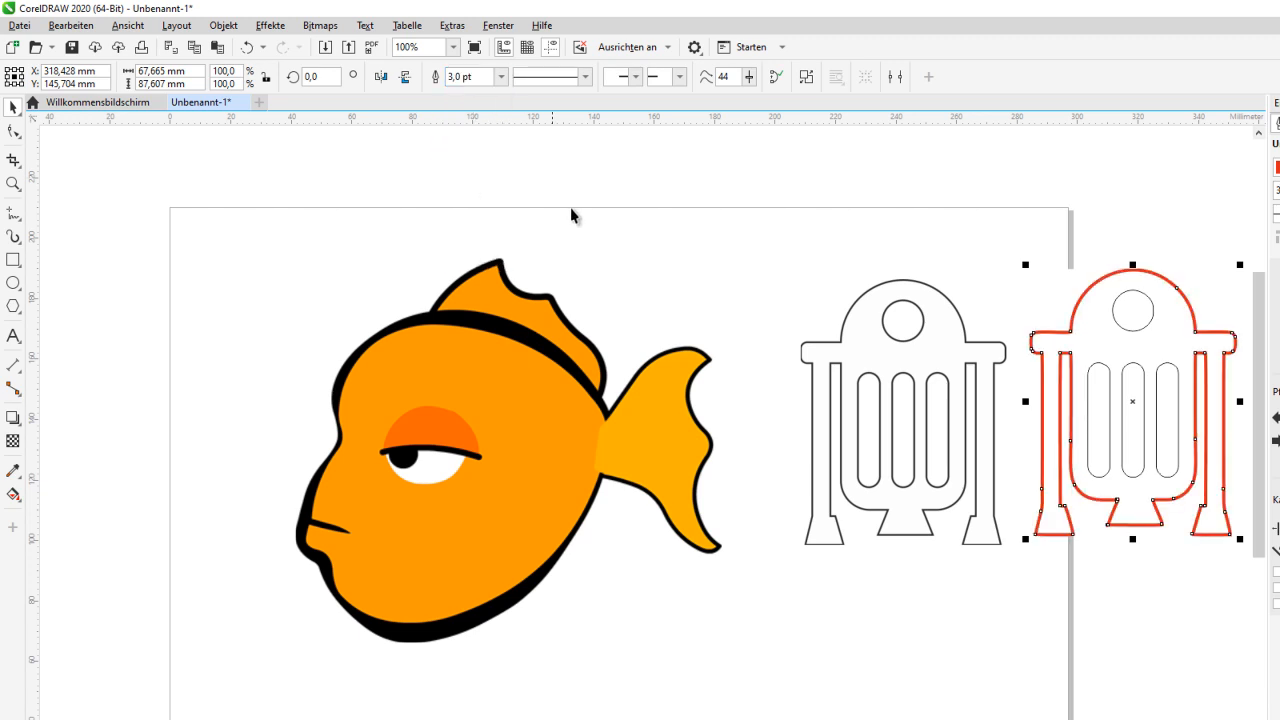
Select the nodes around the traced robot's left foot with the Shape tool and convert their segments to straight lines
scroll(1082, 506, up, 4)
scroll(1082, 506, up, 3)
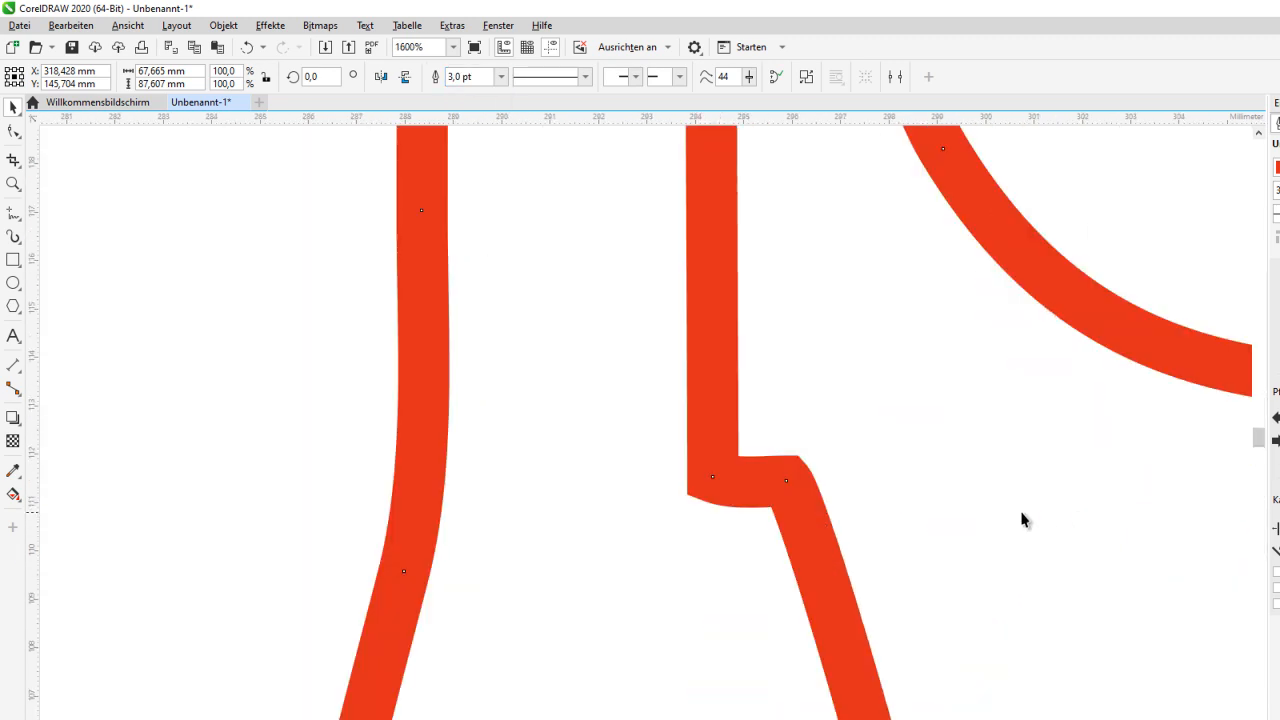
scroll(1057, 520, down, 3)
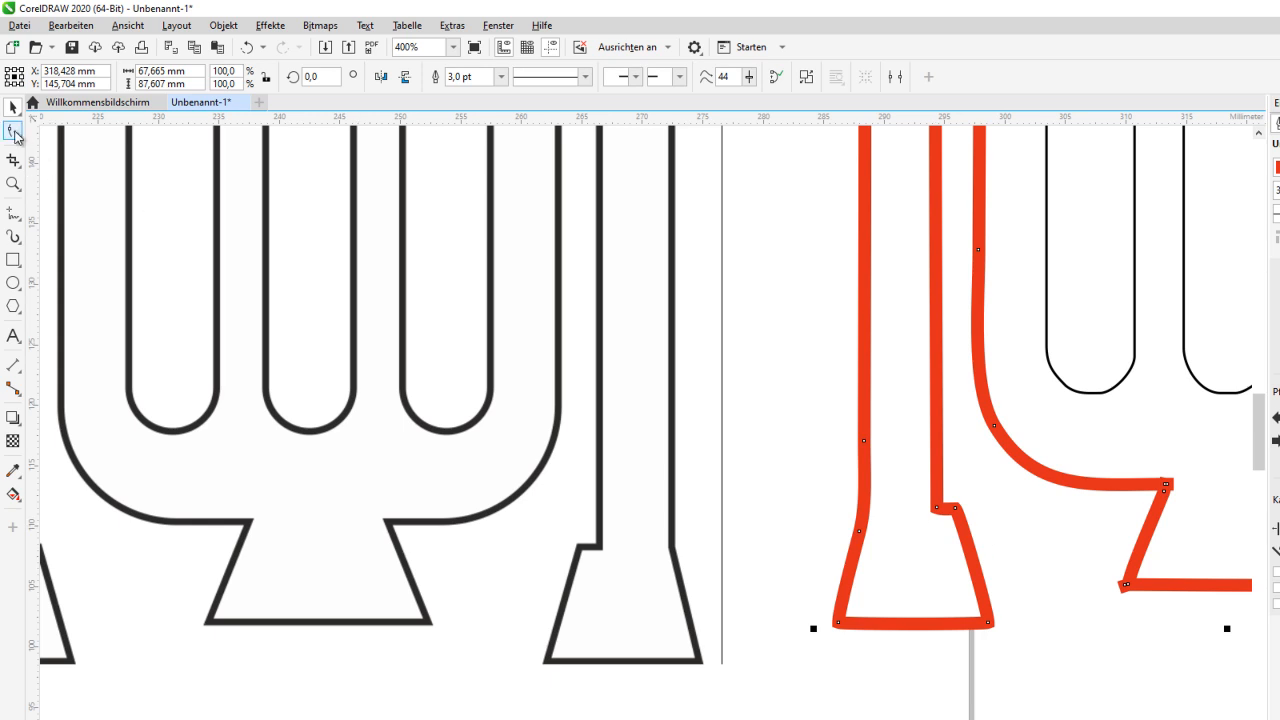
click(14, 132)
mouse_move(798, 650)
mouse_down()
mouse_move(954, 655)
mouse_move(1002, 601)
mouse_move(1000, 513)
mouse_up()
mouse_move(838, 485)
mouse_down()
mouse_move(801, 630)
mouse_move(971, 682)
mouse_move(1045, 580)
mouse_move(994, 503)
mouse_move(951, 480)
mouse_move(911, 422)
mouse_move(801, 426)
mouse_move(776, 686)
mouse_up()
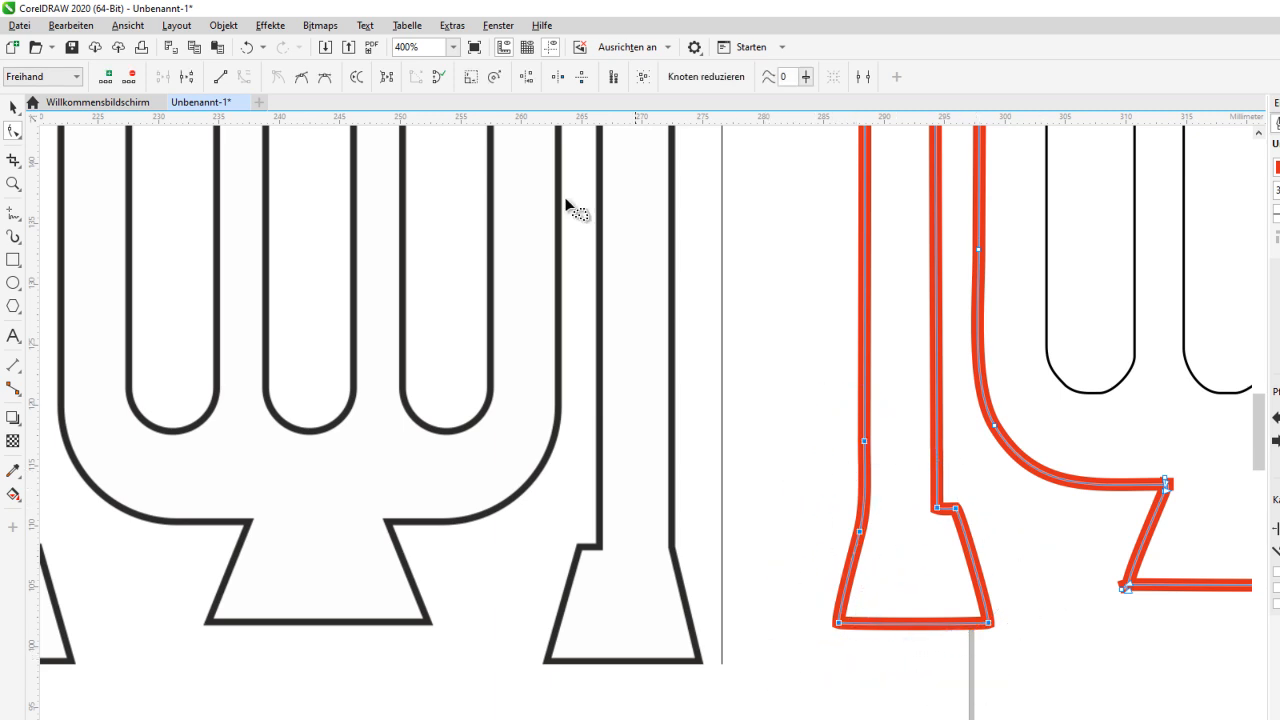
click(220, 77)
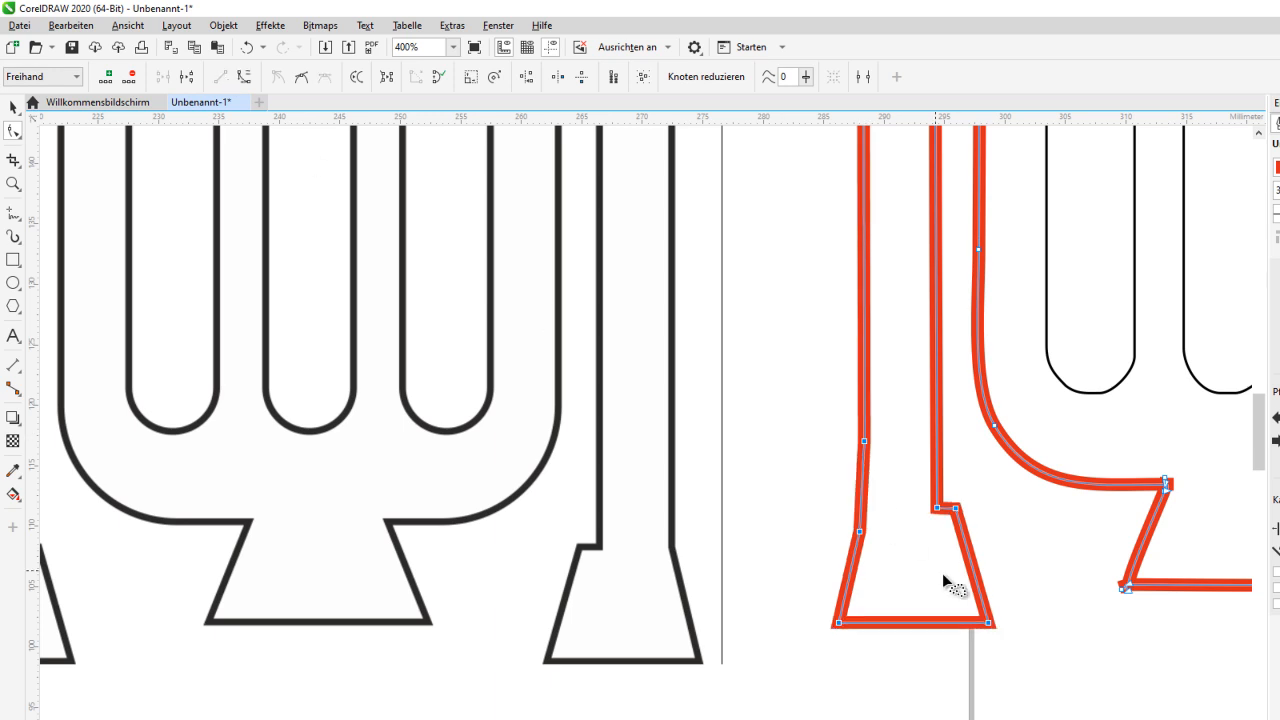
click(1150, 655)
scroll(1211, 659, down, 2)
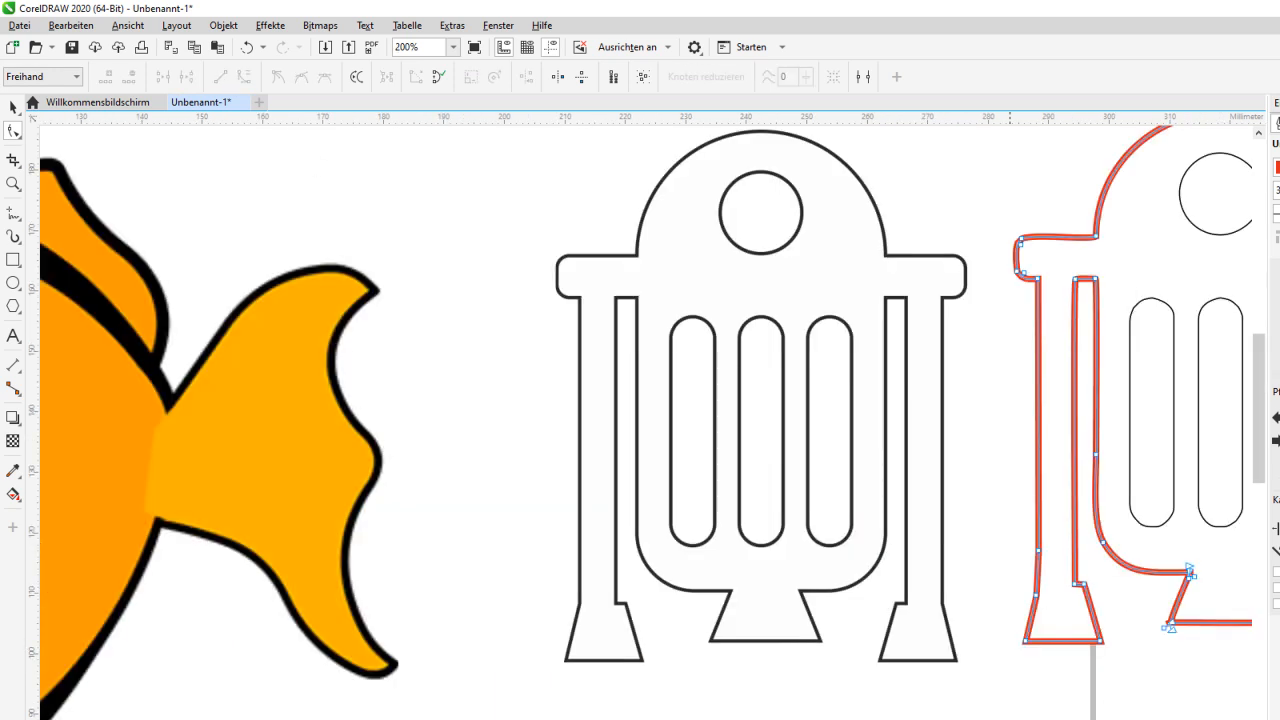
scroll(1000, 600, right, 5)
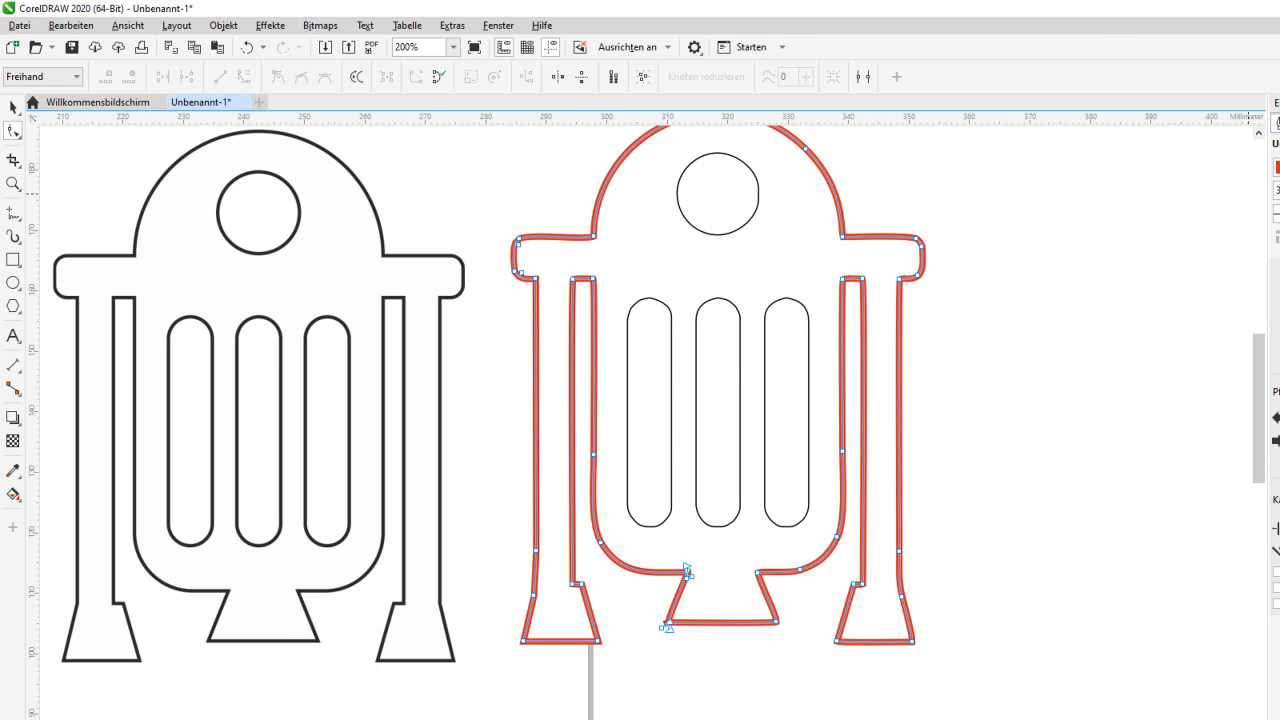
drag(35, 122, 770, 452)
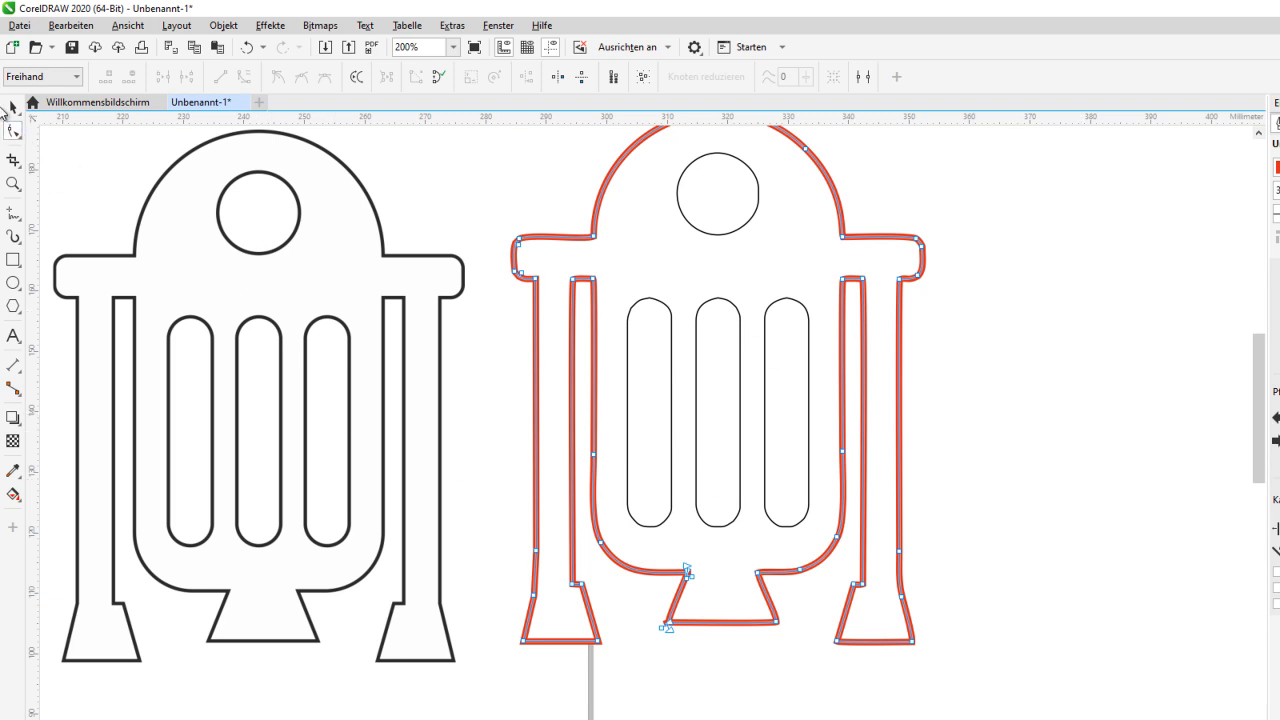
Select the original robot bitmap together with all the traced robot curves and delete them
click(13, 107)
scroll(672, 460, down, 2)
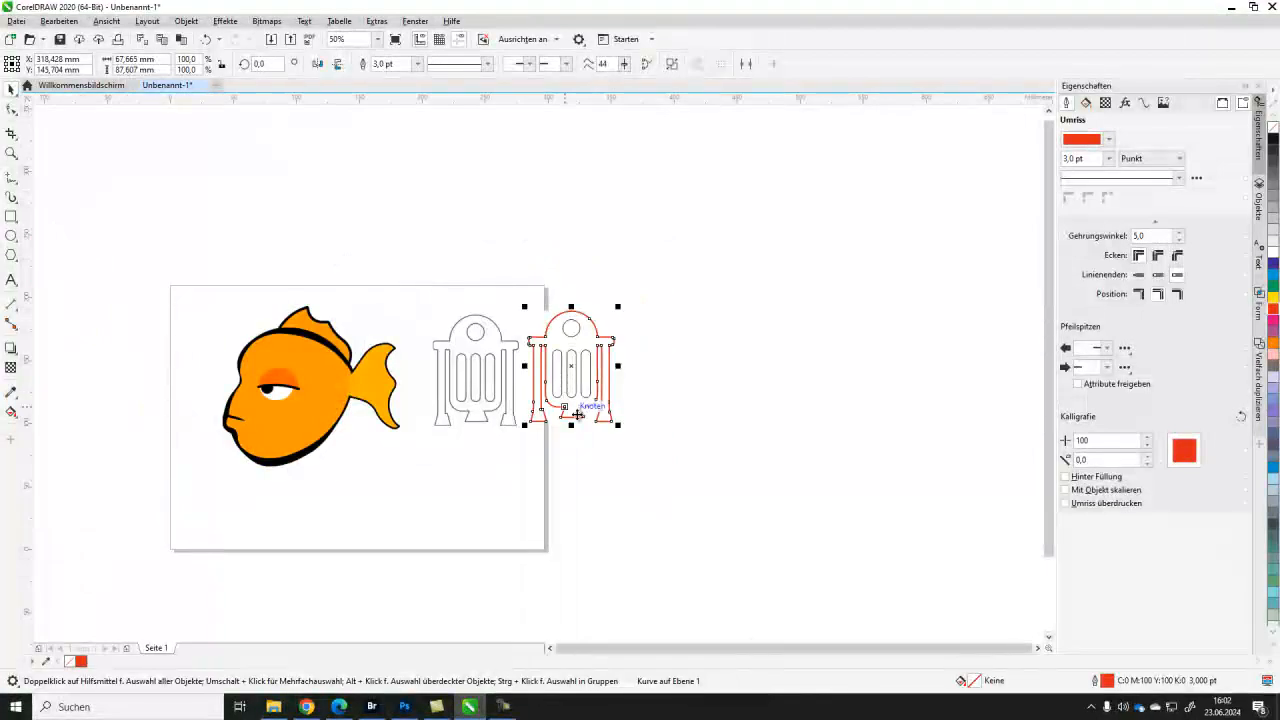
click(288, 383)
drag(417, 304, 700, 472)
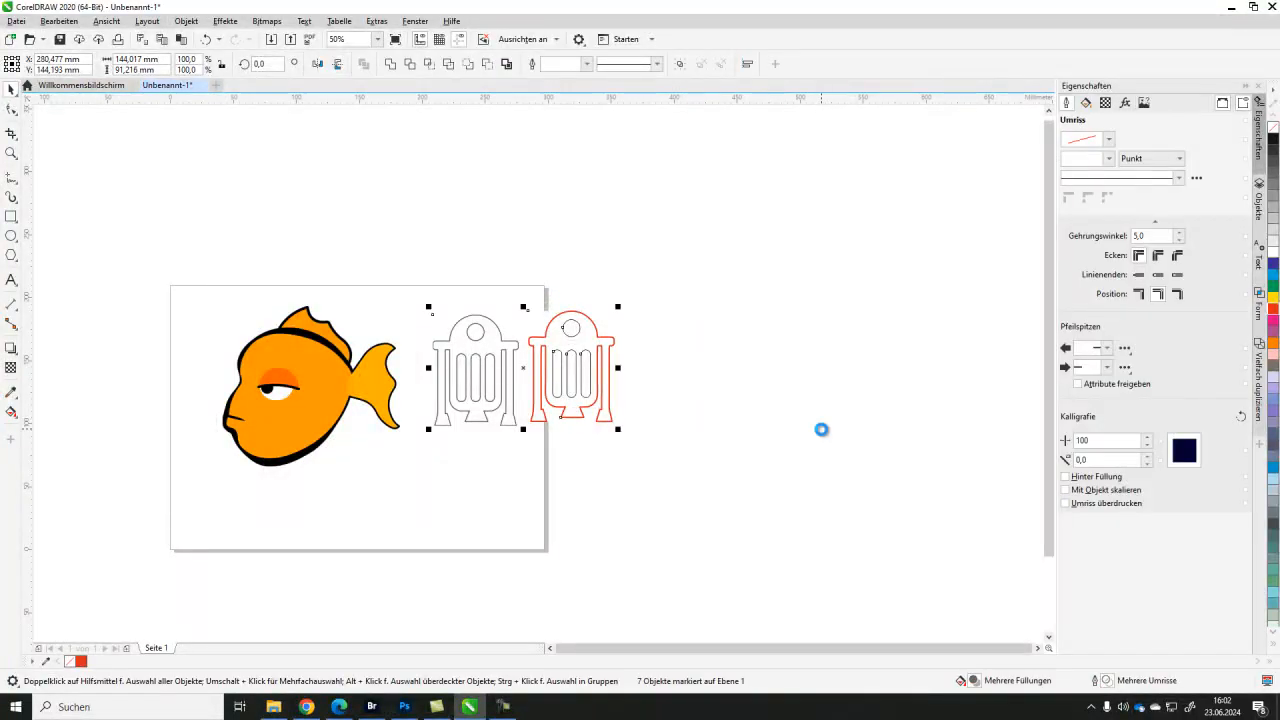
key(Delete)
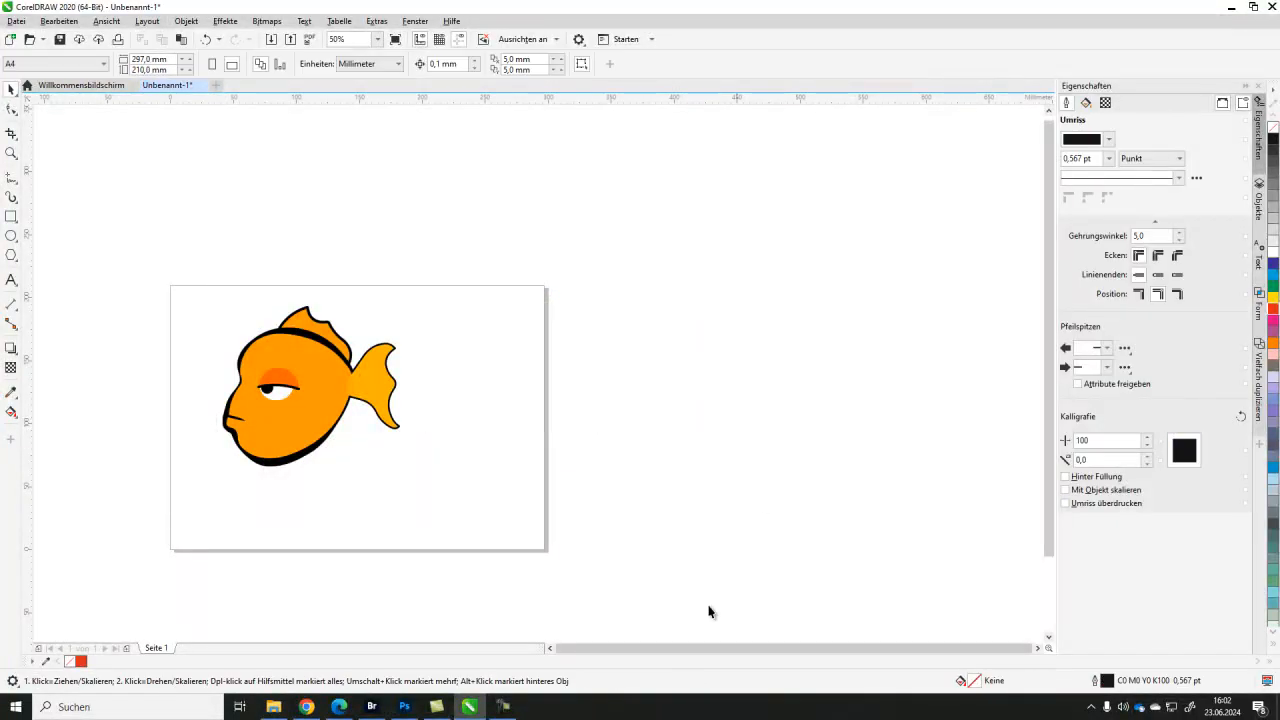
Start an outline trace of the fish bitmap with the Logo preset and show it in the large preview (Große Vorschau)
click(552, 650)
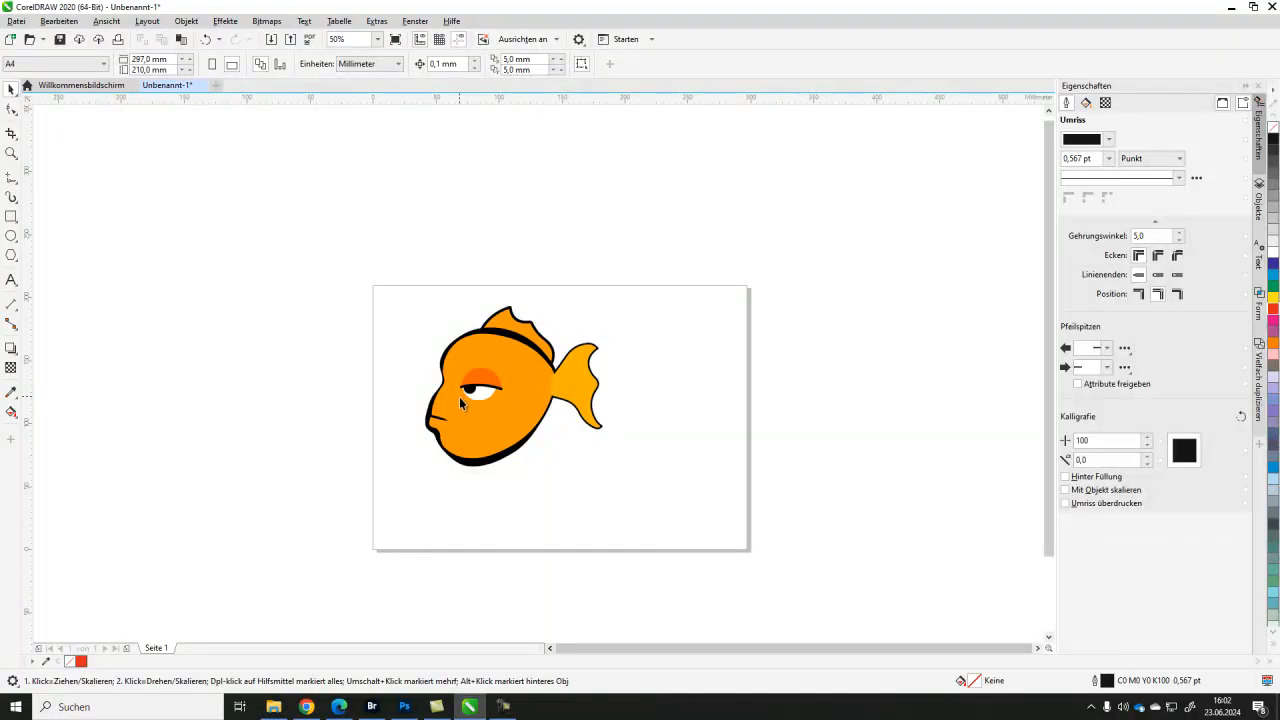
click(520, 376)
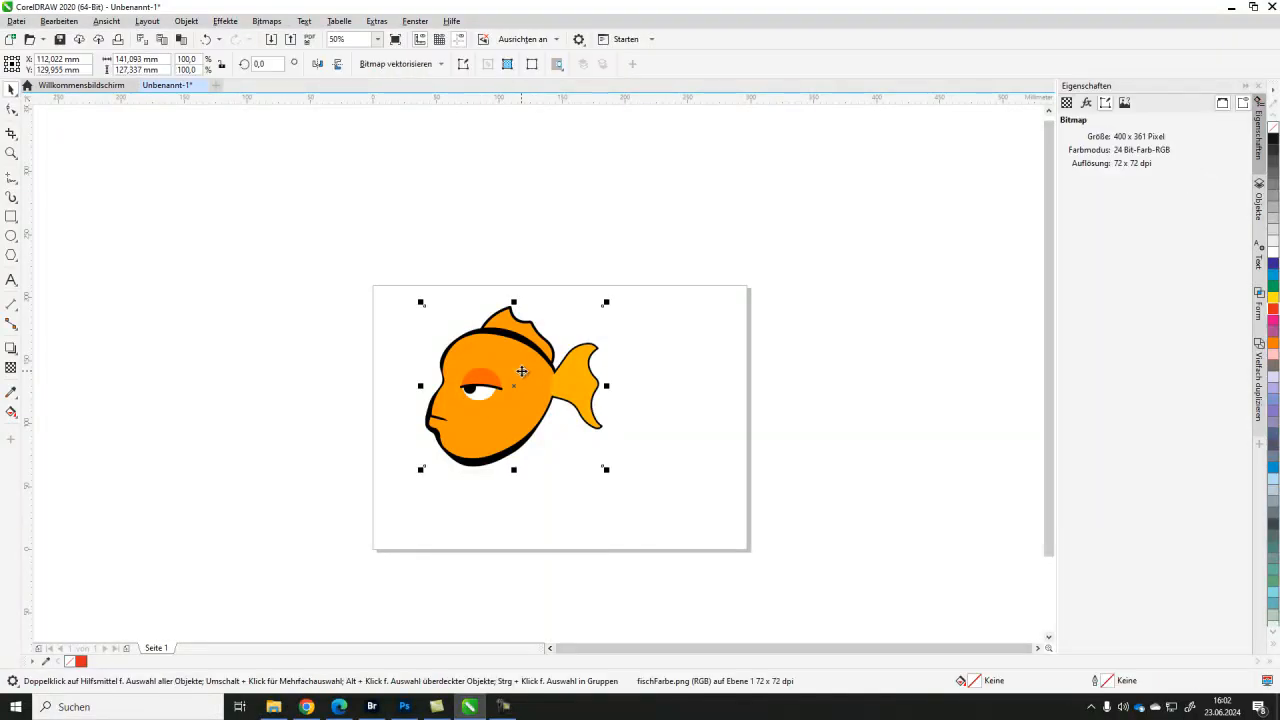
click(262, 22)
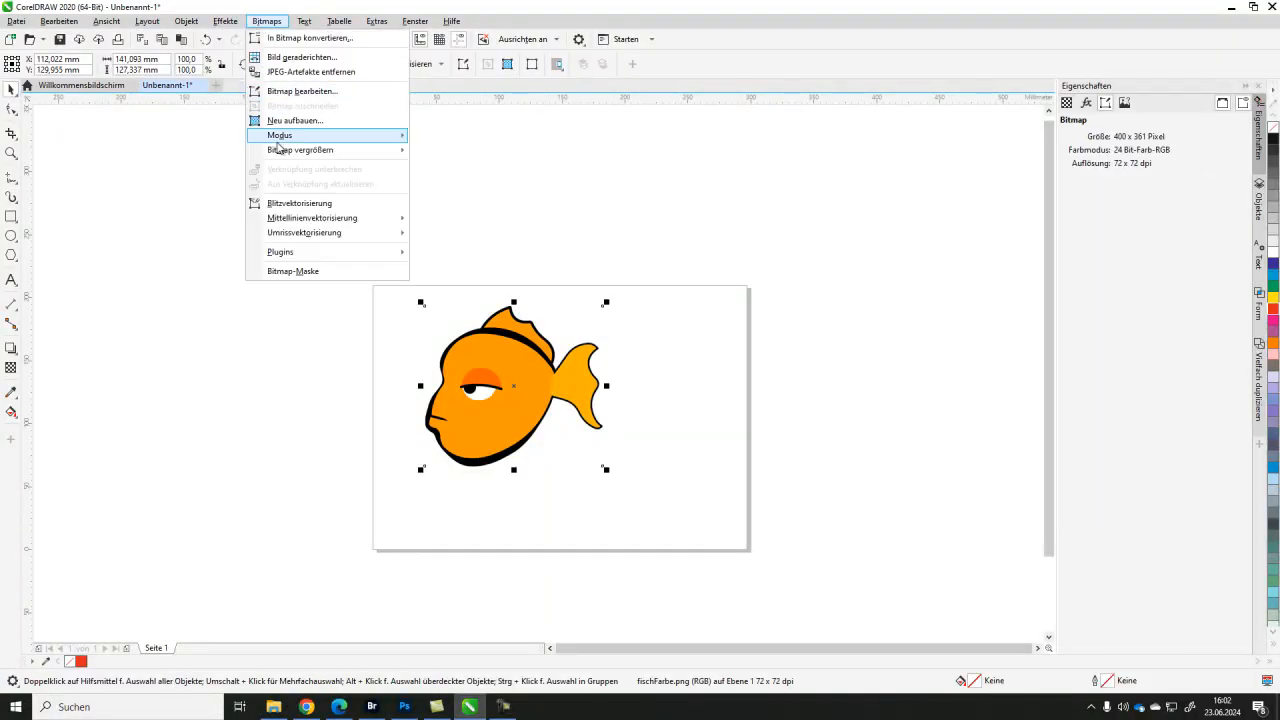
mouse_move(279, 237)
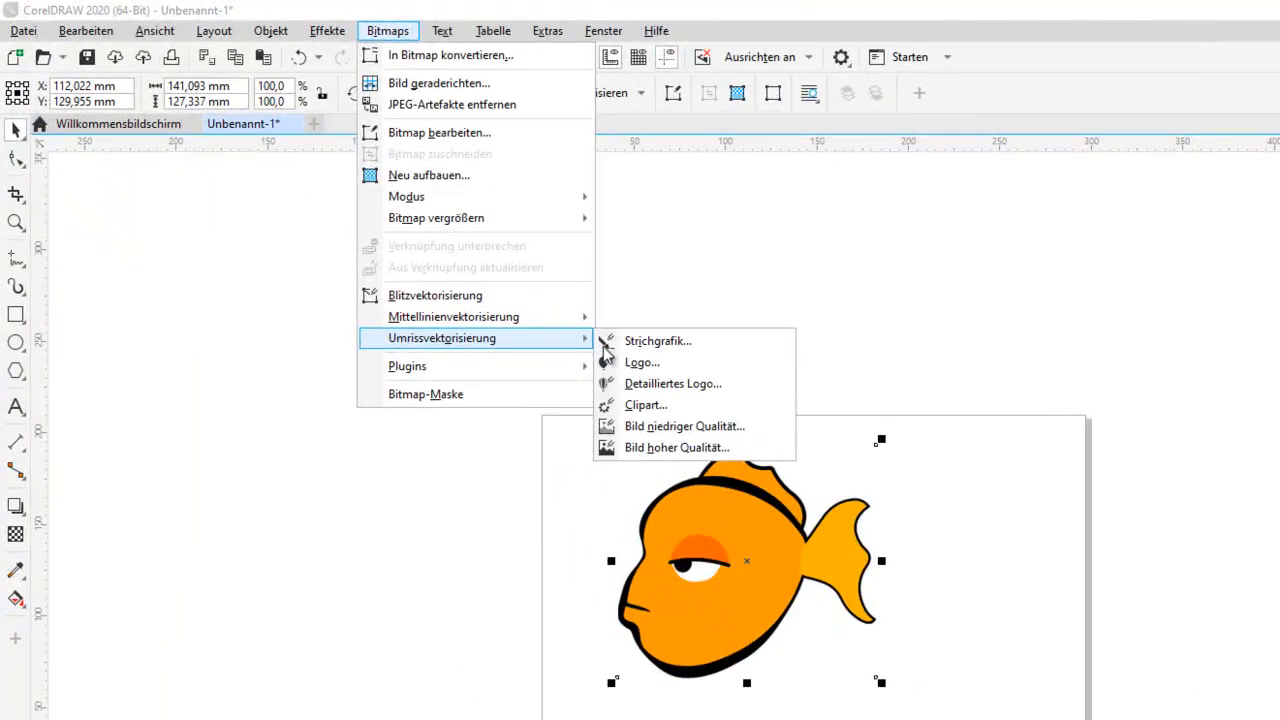
click(641, 364)
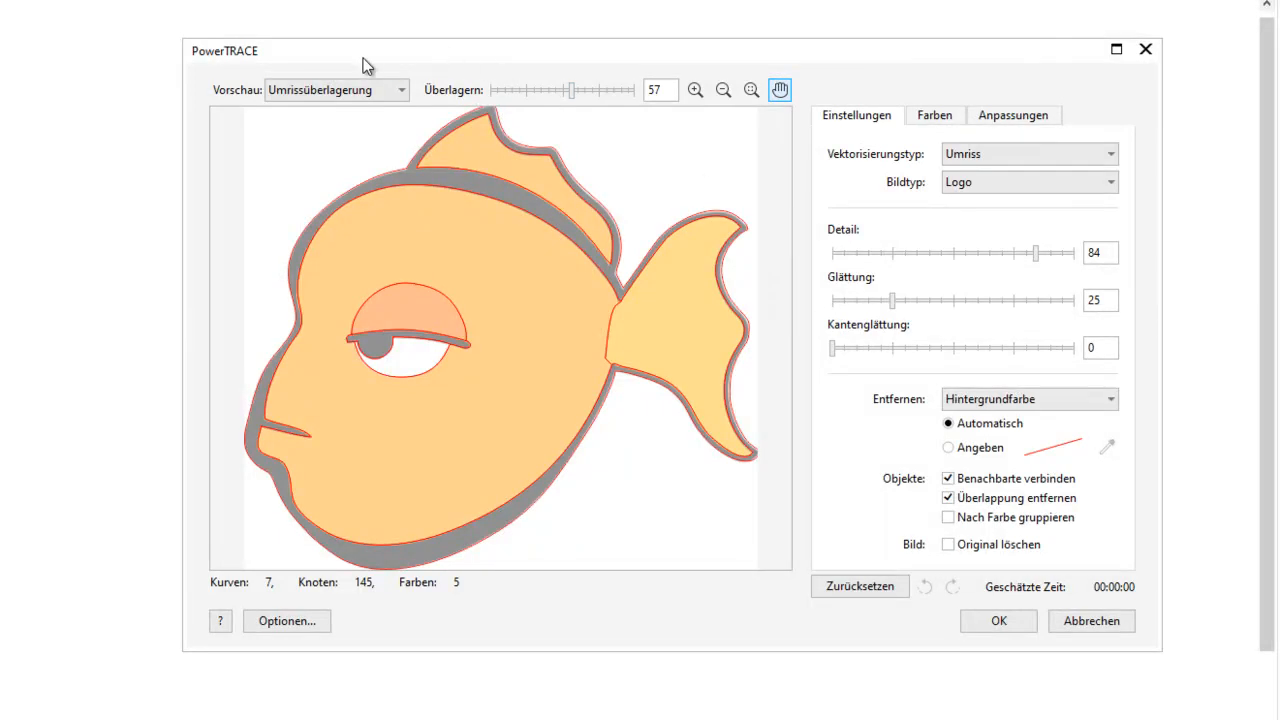
click(312, 89)
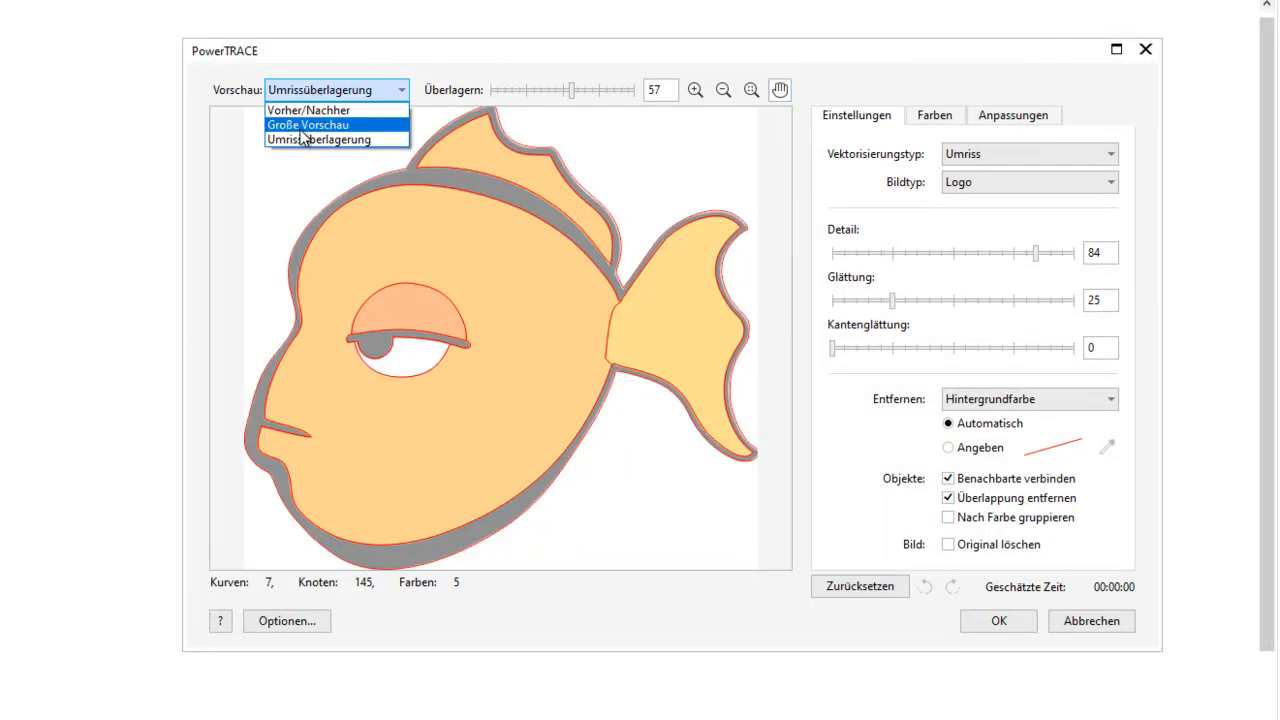
click(302, 129)
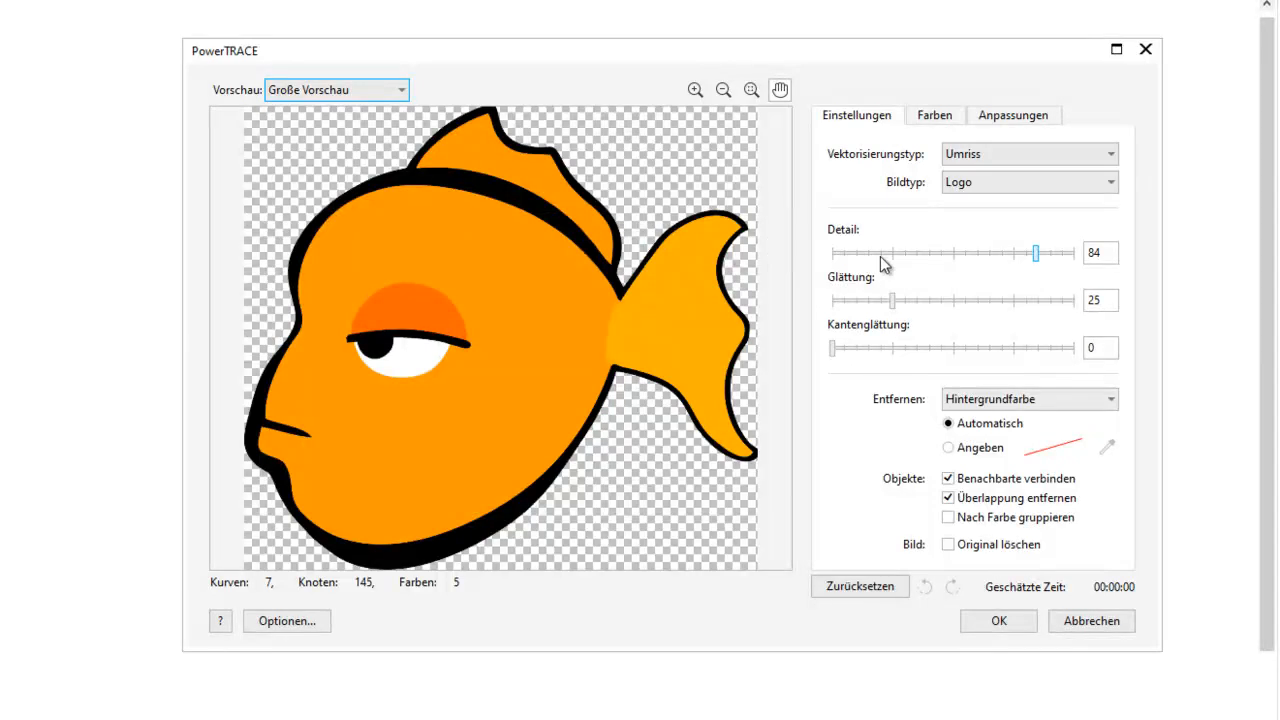
Merge the two orange trace colours R254 G178 B0 and R253 G153 B0 into one
click(950, 118)
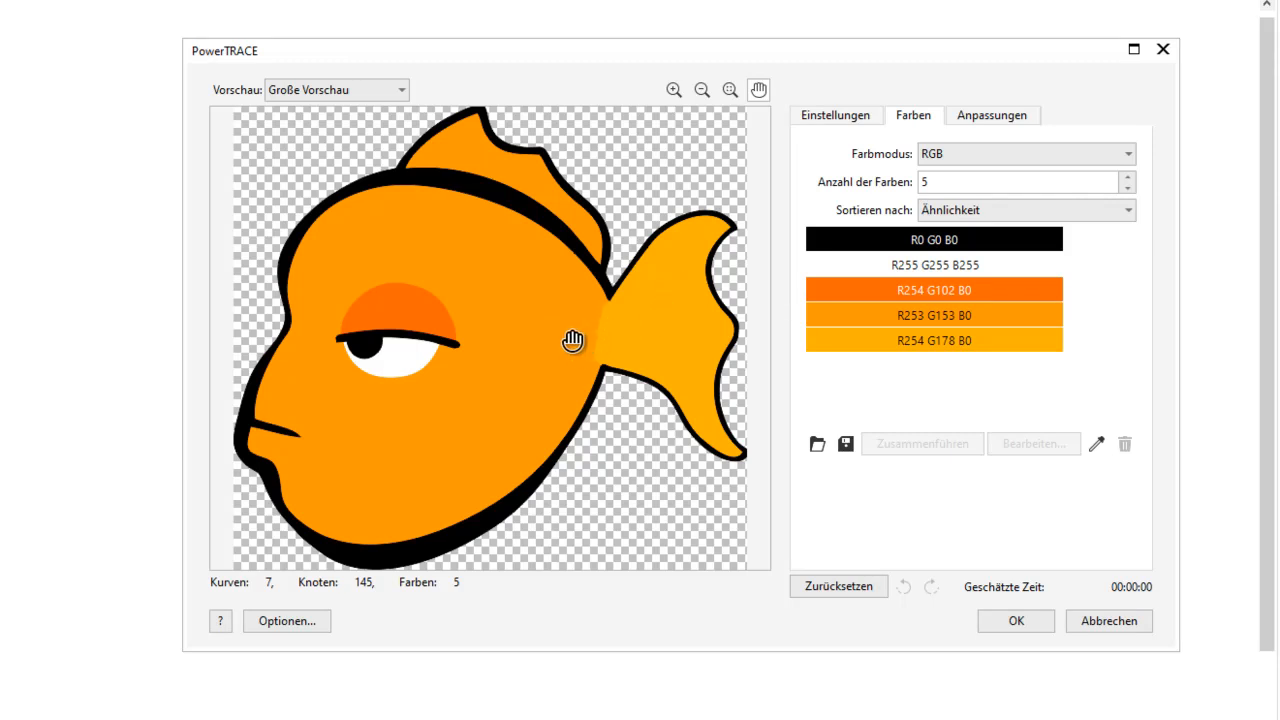
click(962, 343)
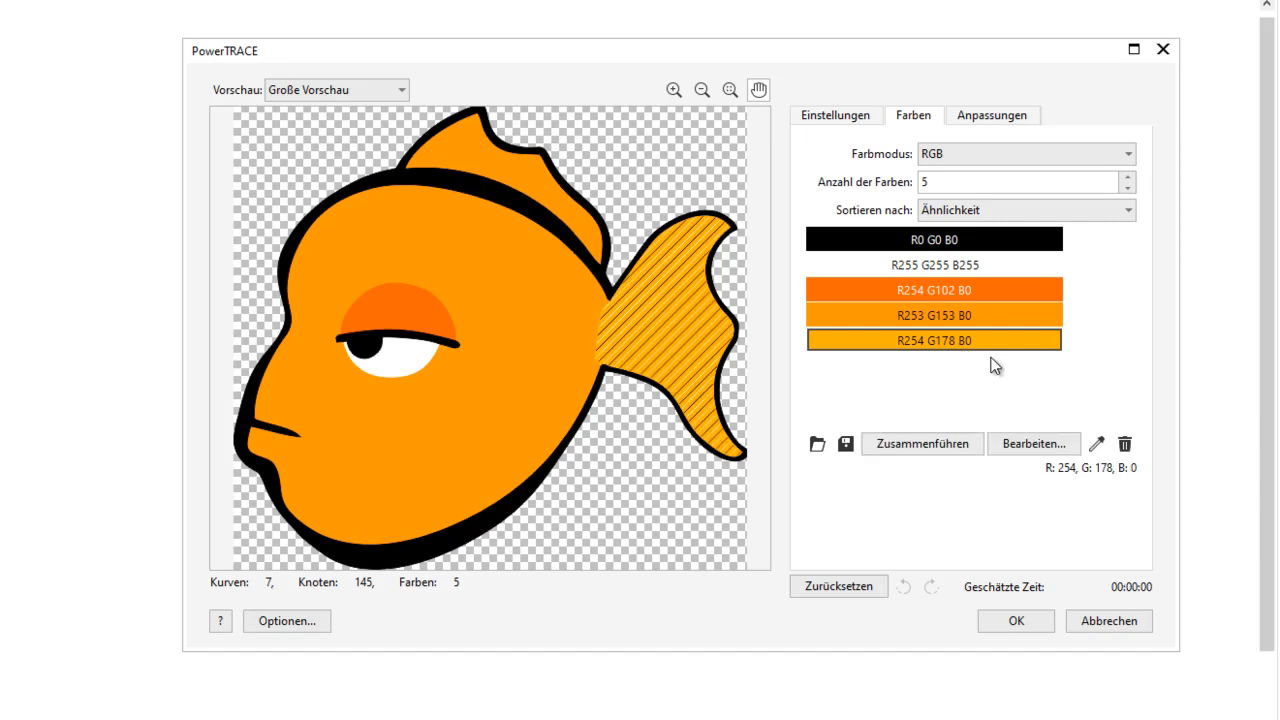
click(960, 322)
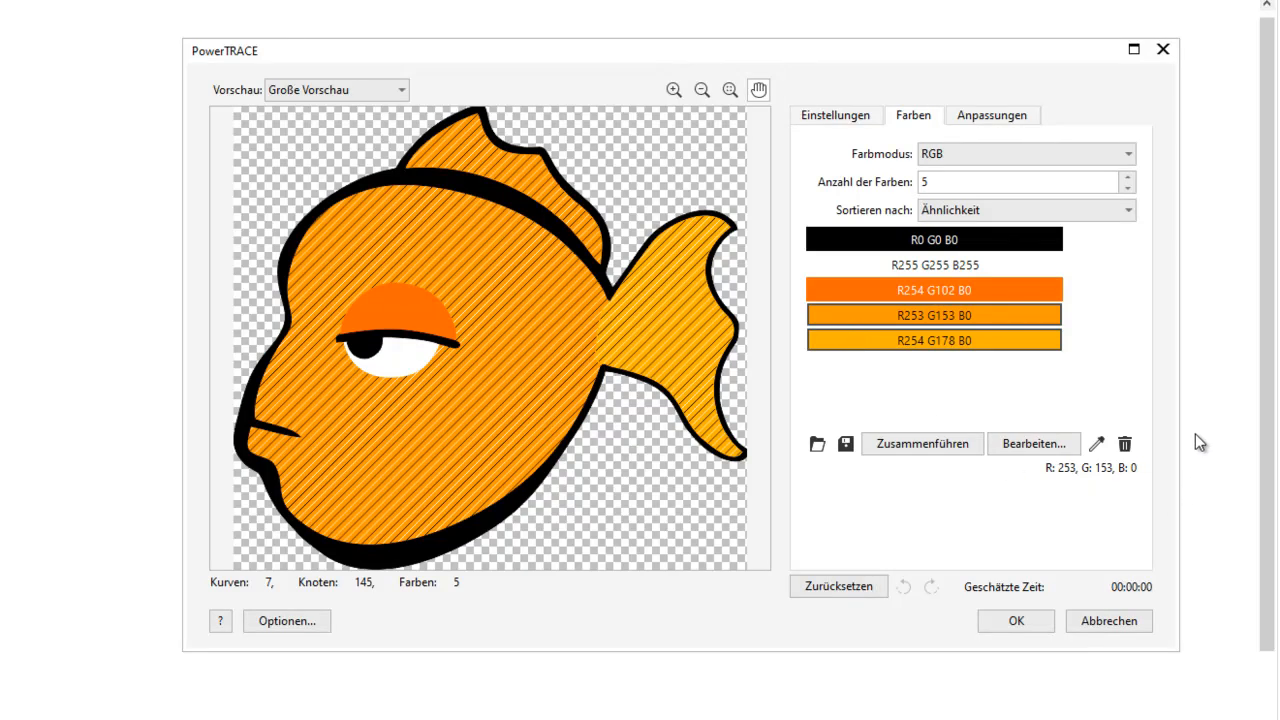
click(910, 442)
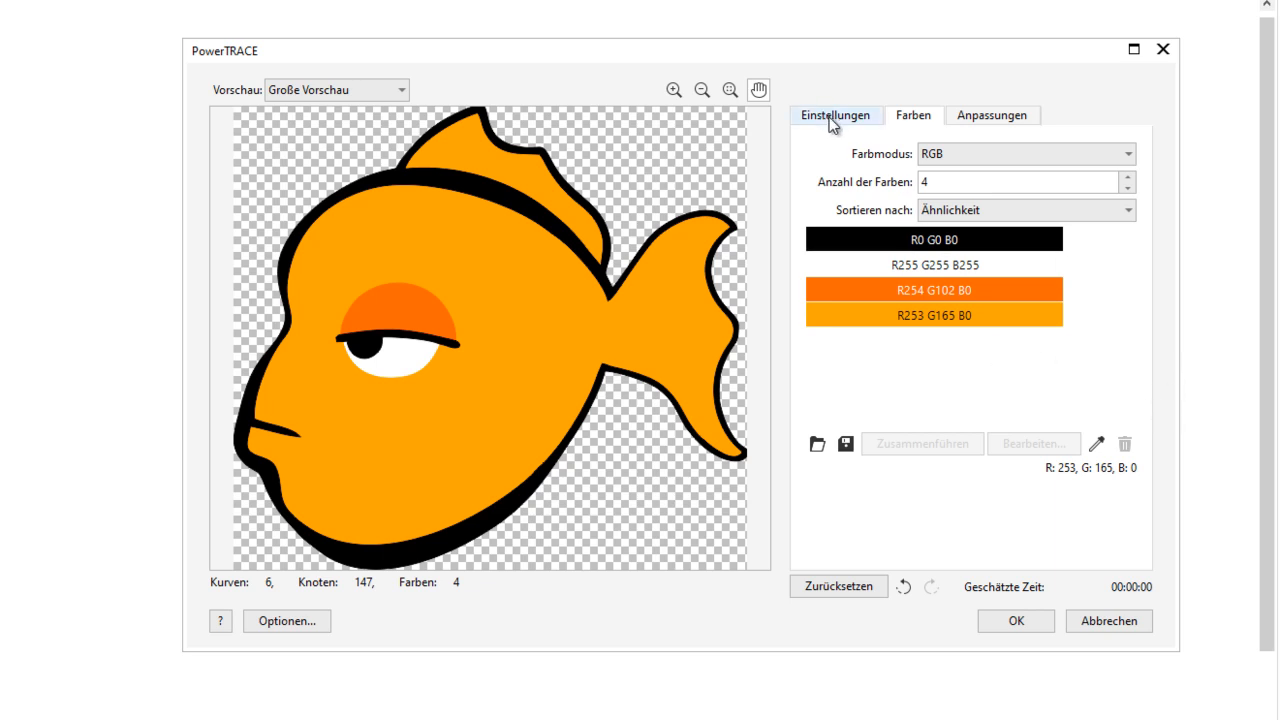
Select the black and white trace colours, review the trace settings and apply the outline trace to the fish
click(985, 243)
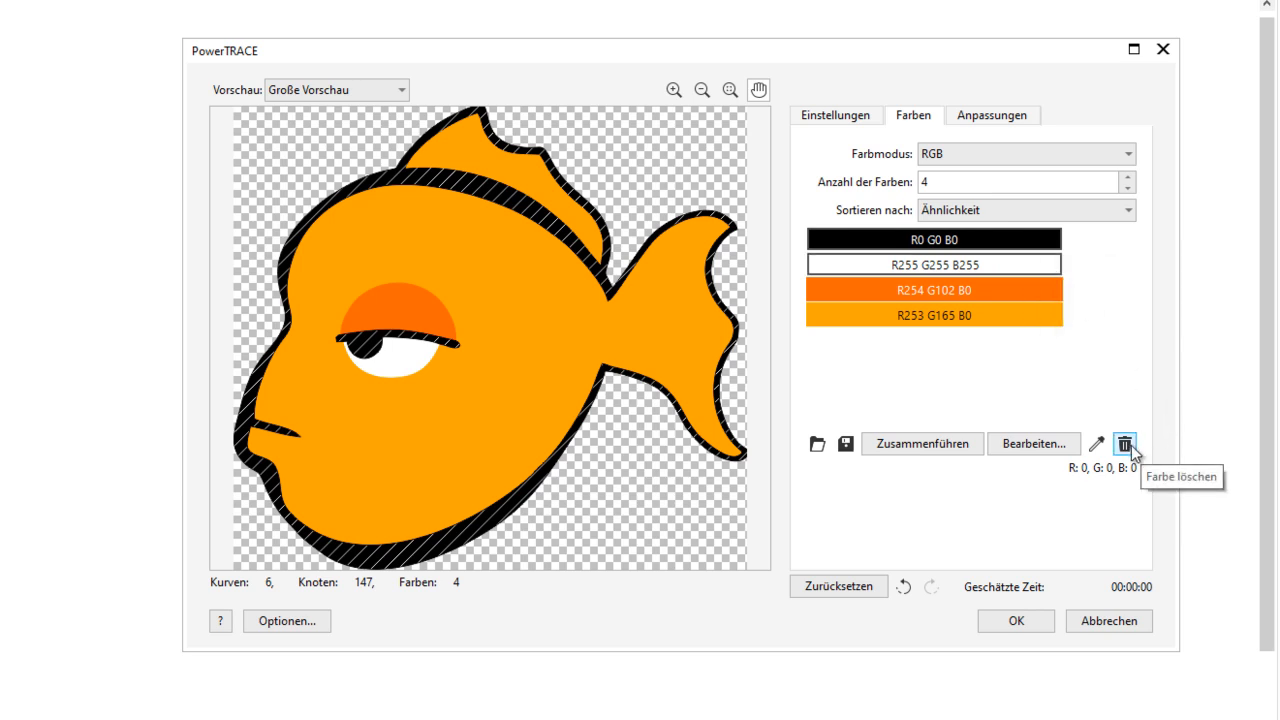
click(831, 118)
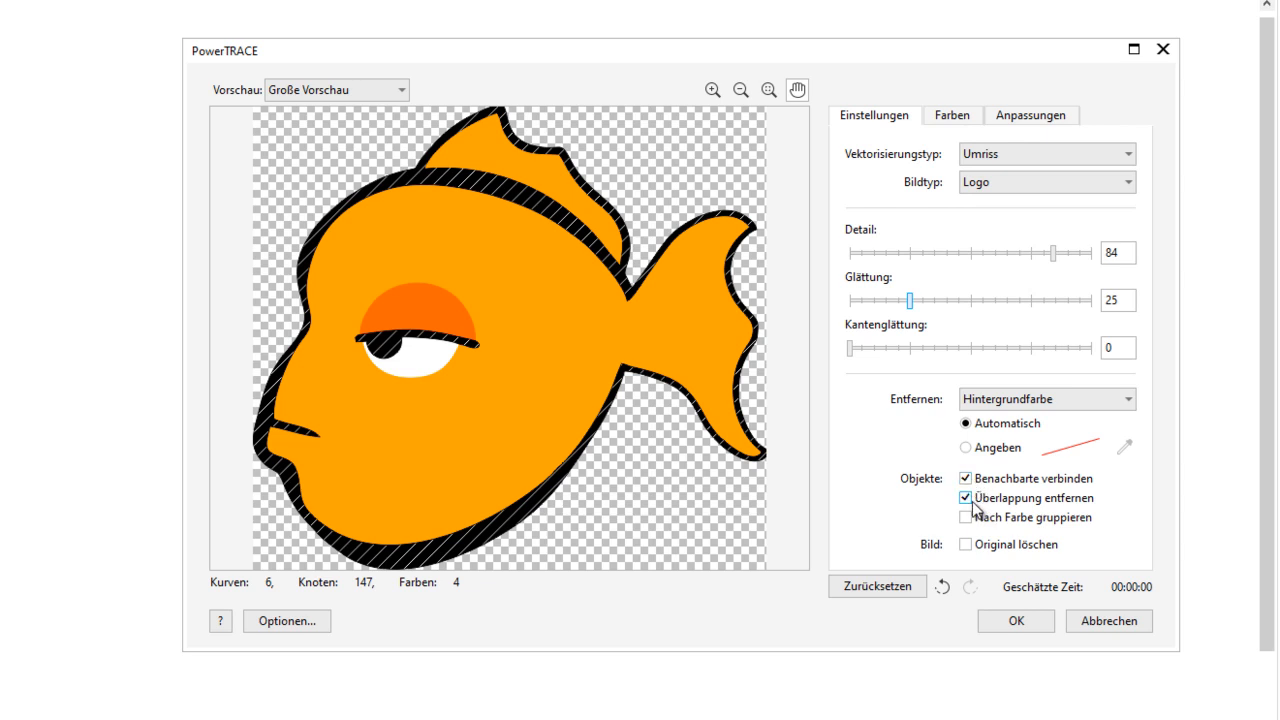
click(1015, 621)
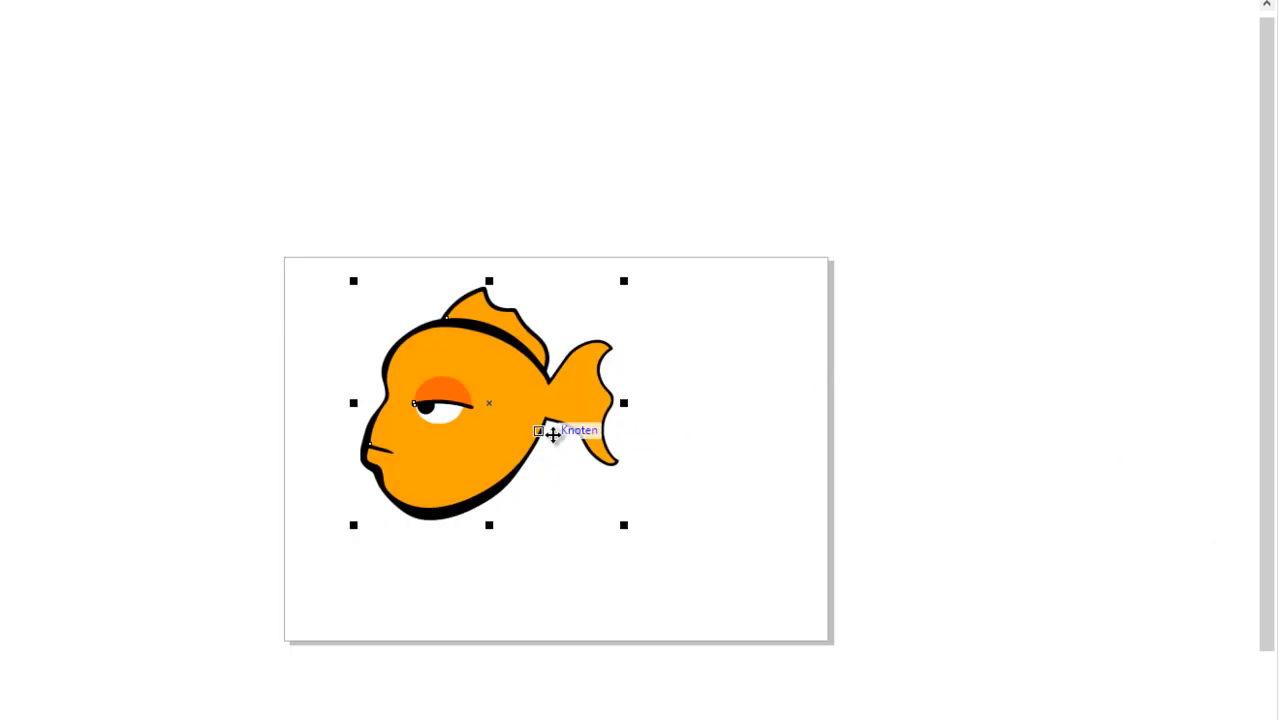
Move the traced fish to the right of the original bitmap and select its orange body curve within the group
drag(488, 402, 826, 427)
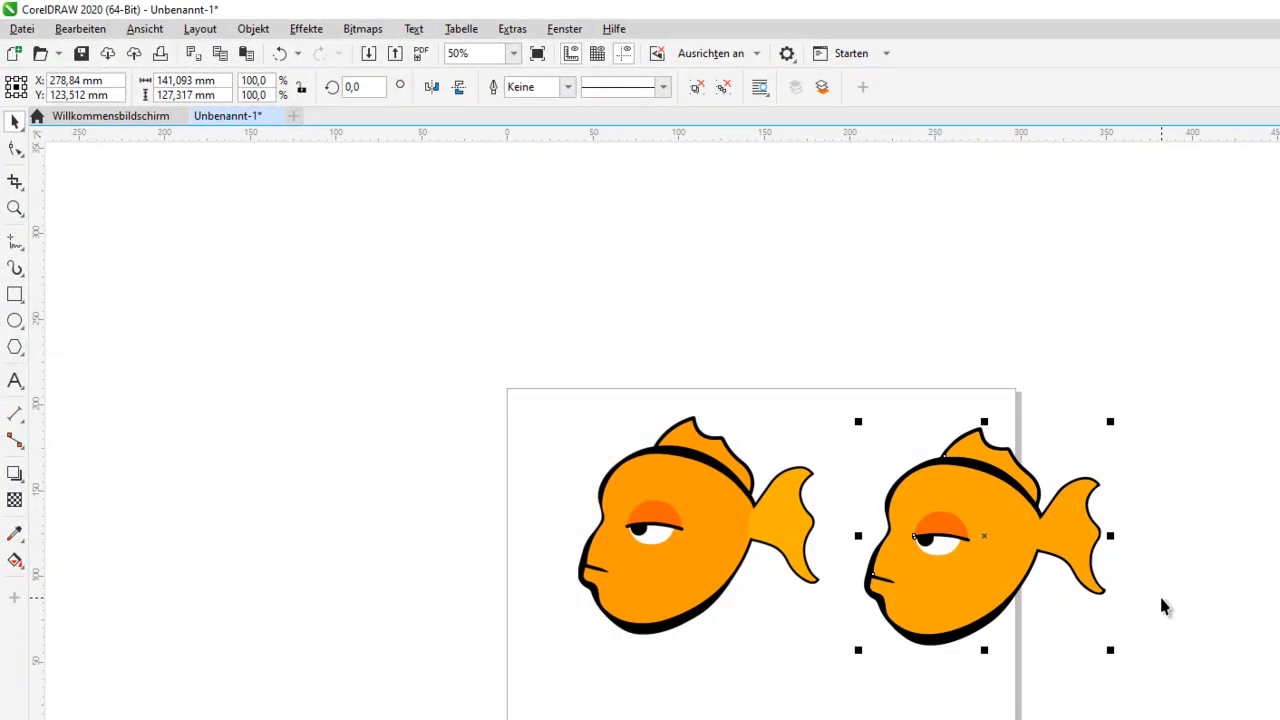
ctrl+click(964, 604)
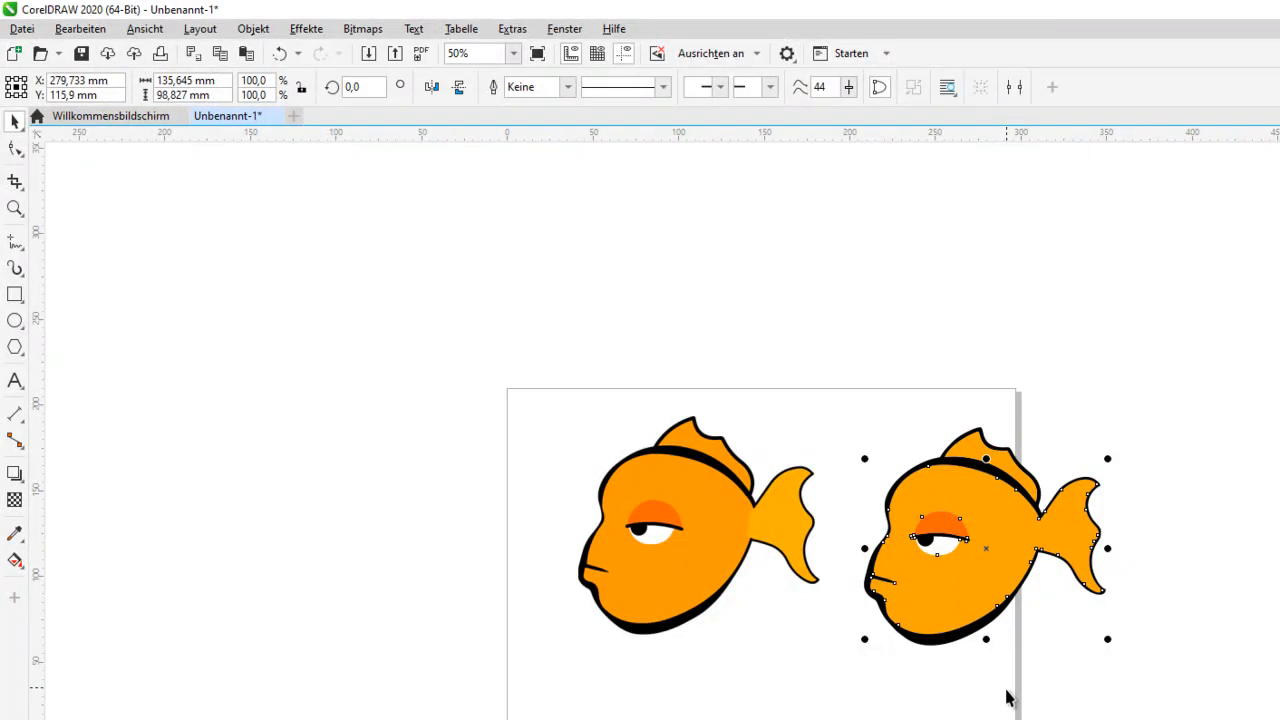
scroll(1120, 594, up, 1)
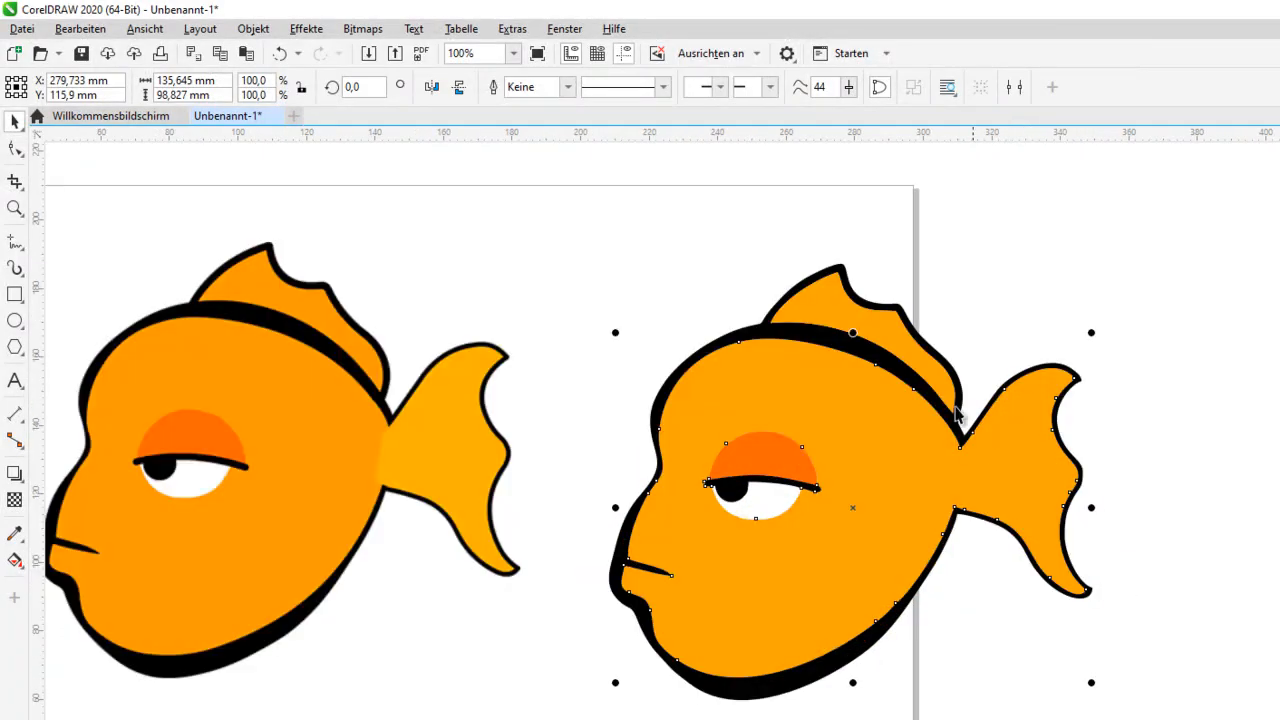
ctrl+click(892, 340)
ctrl+click(909, 516)
Select the whole traced fish group and ungroup all of its objects (Gruppierung aller aufheben)
click(253, 28)
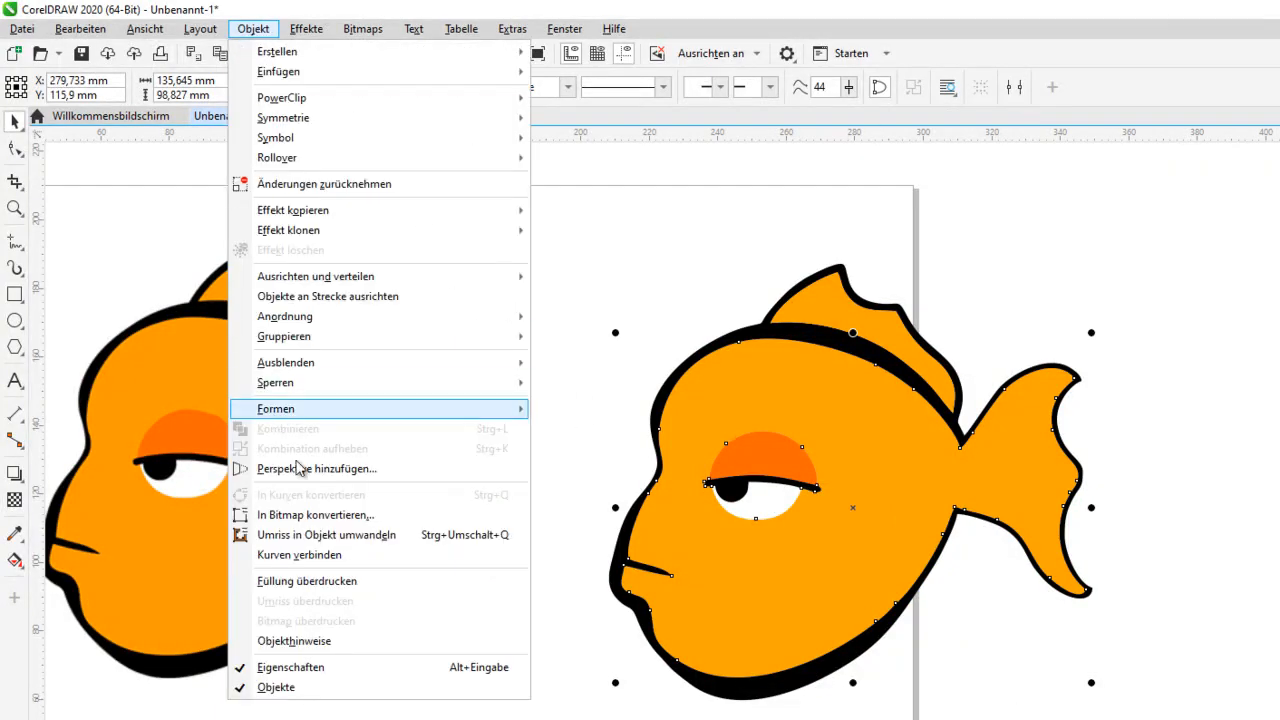
mouse_move(490, 347)
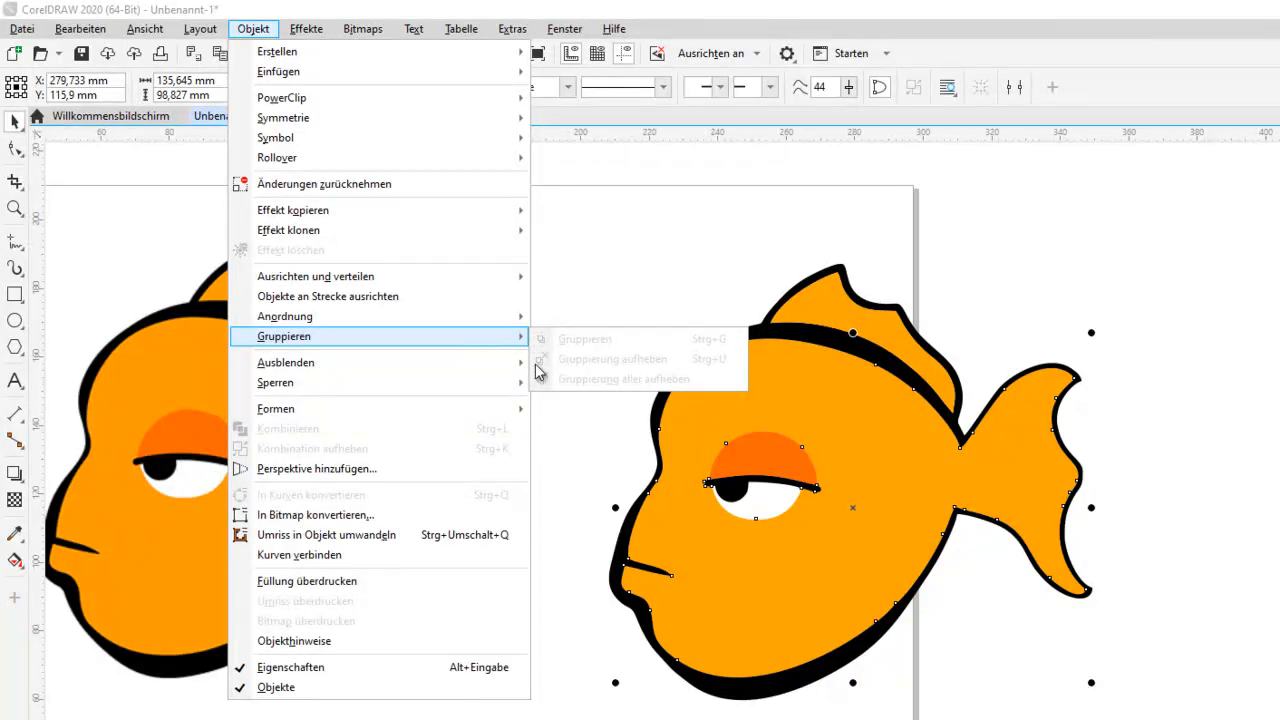
click(944, 672)
click(857, 463)
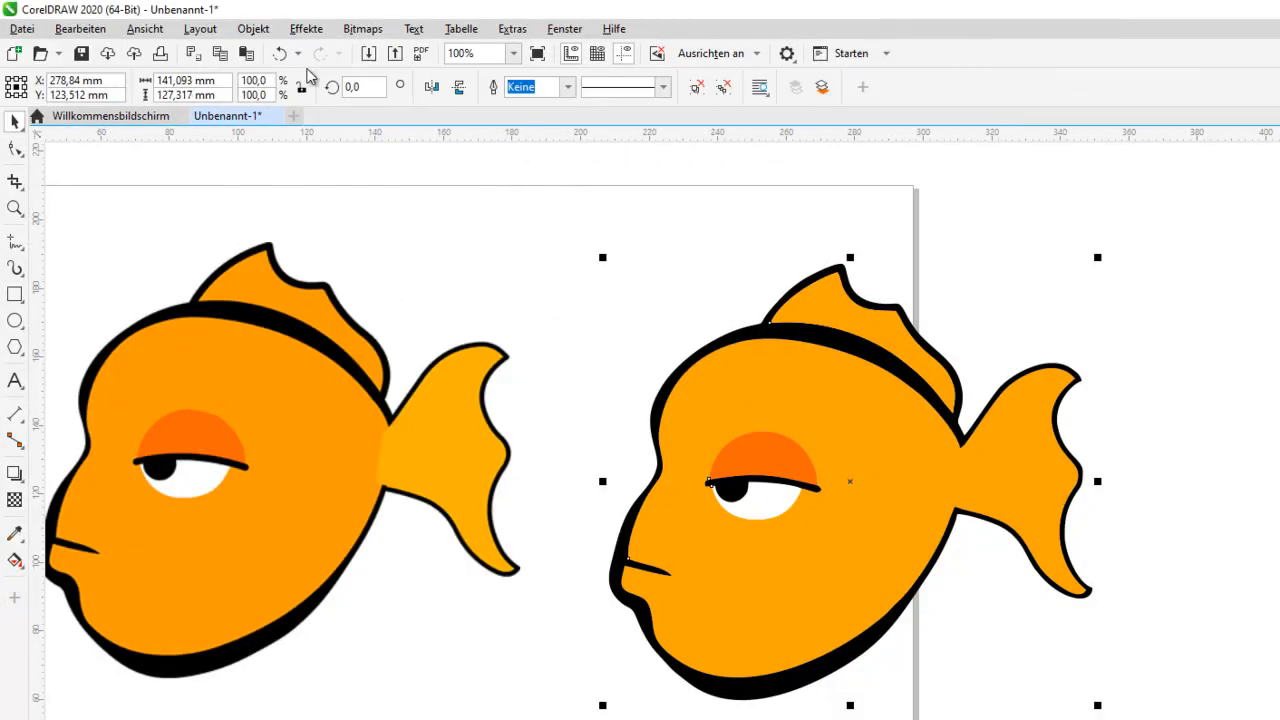
click(253, 28)
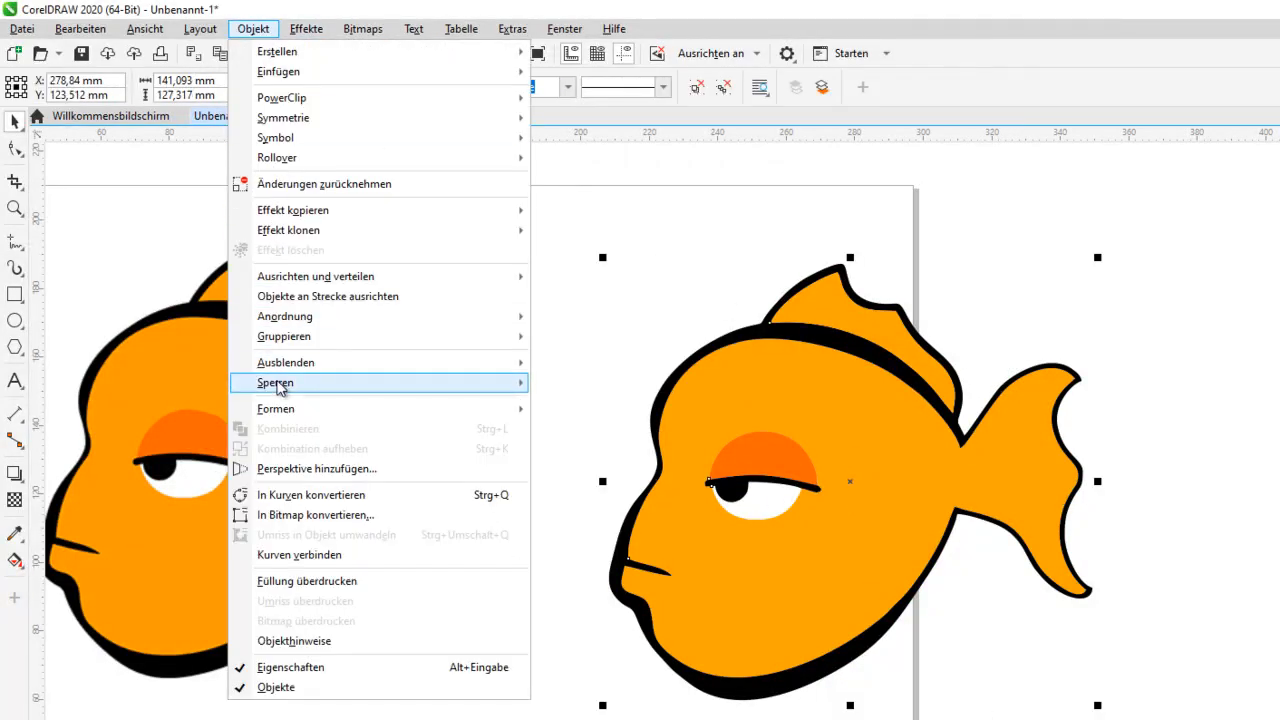
mouse_move(366, 347)
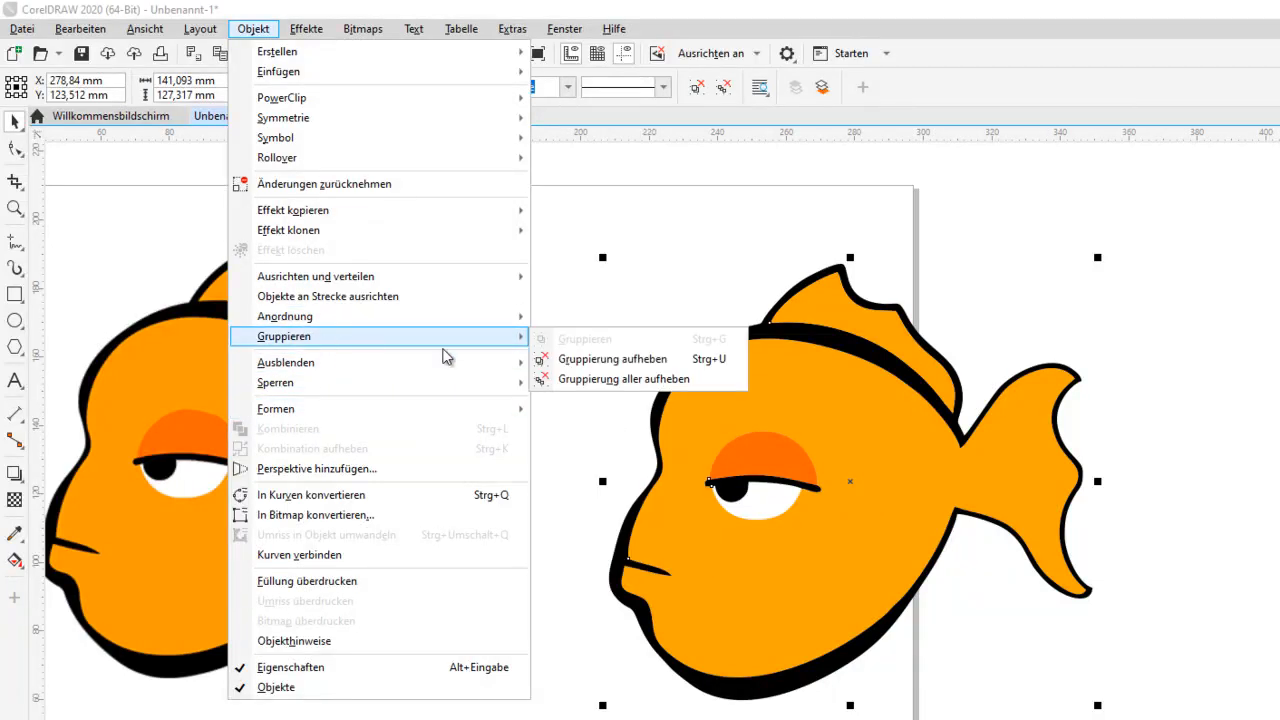
click(630, 379)
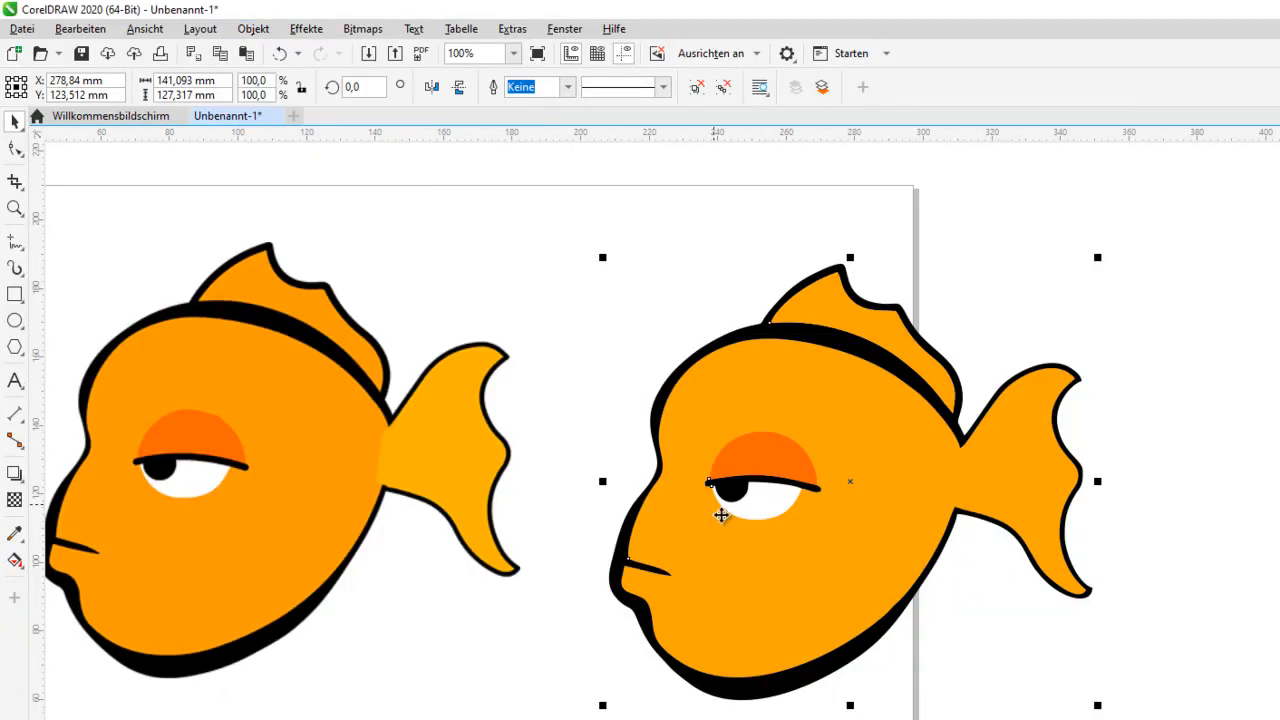
Move the orange body-and-tail curve off the traced fish to its upper right and select the dorsal fin fill to compare it
click(899, 489)
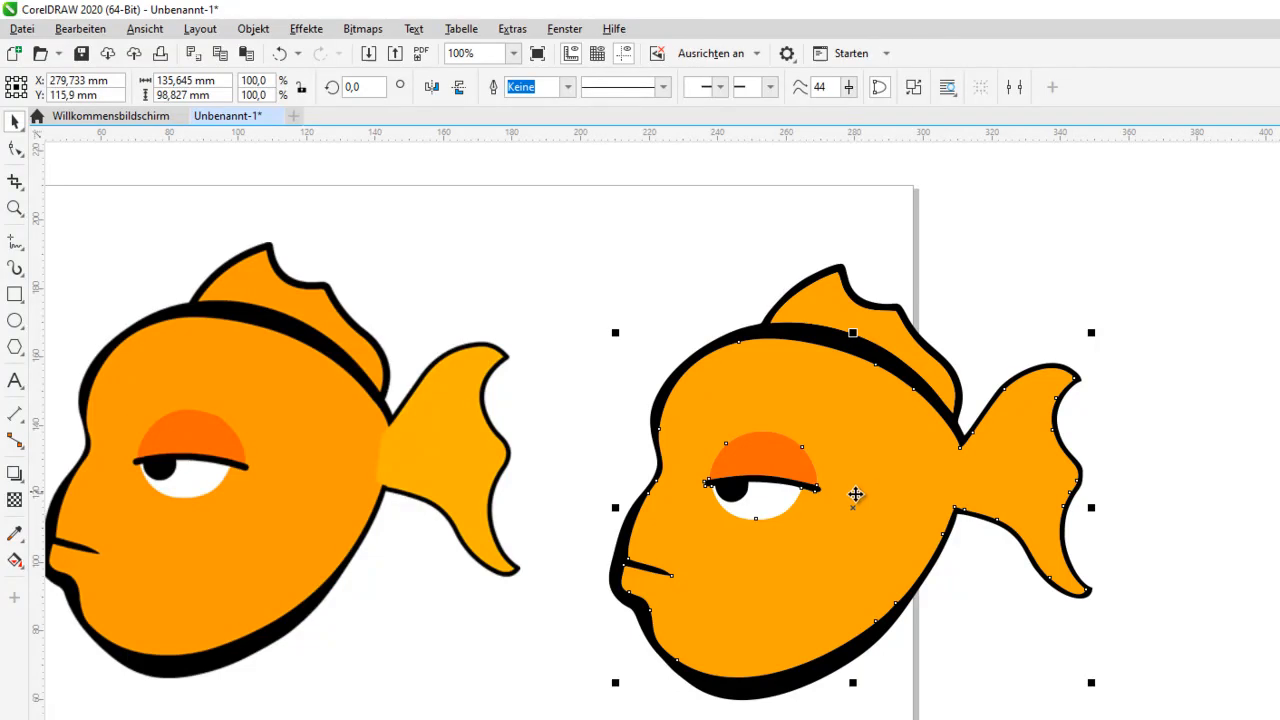
drag(849, 503, 1205, 311)
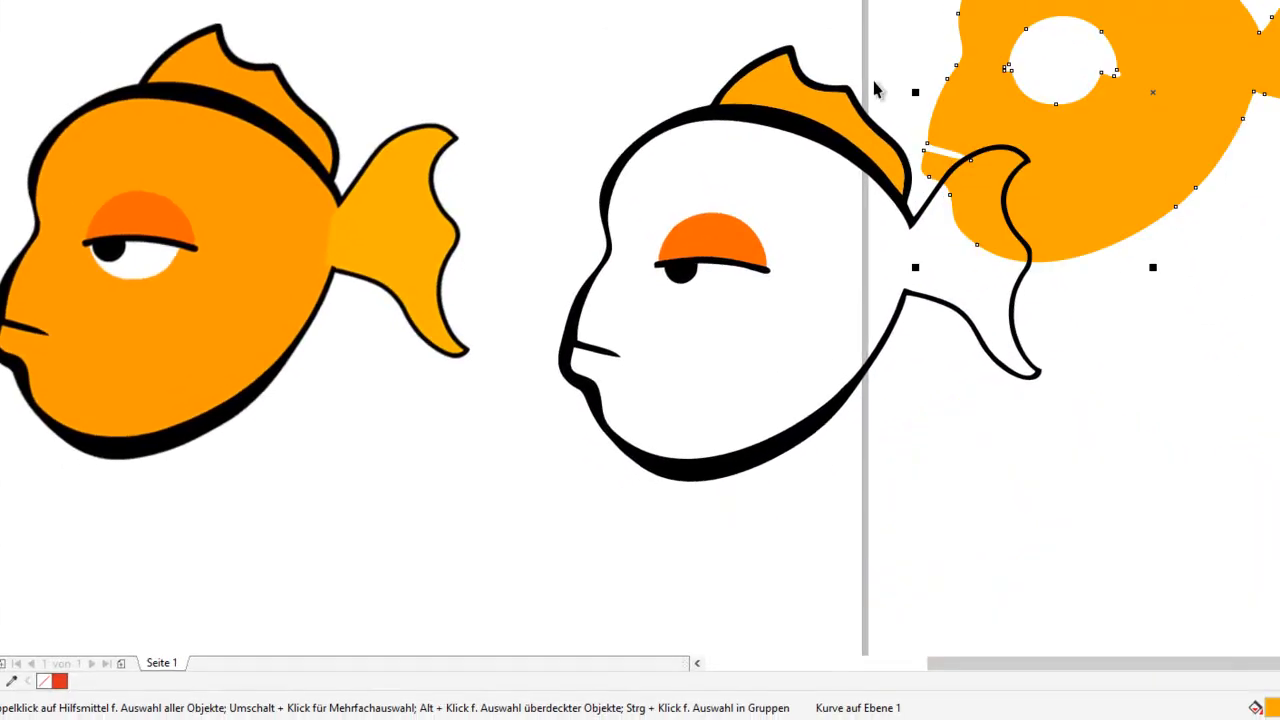
click(800, 100)
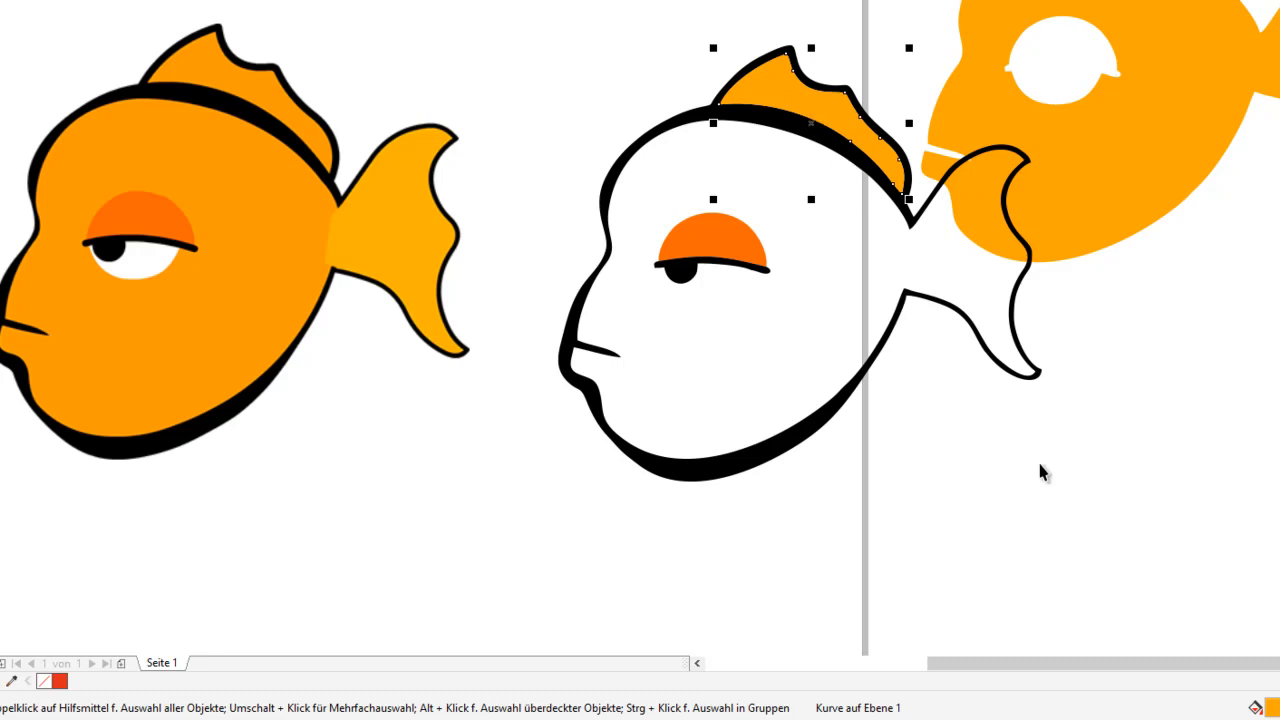
click(1092, 493)
Put the orange body-and-tail curve back under the fish outline, select all six fish curves and move them below the original
click(1185, 60)
drag(1197, 61, 724, 510)
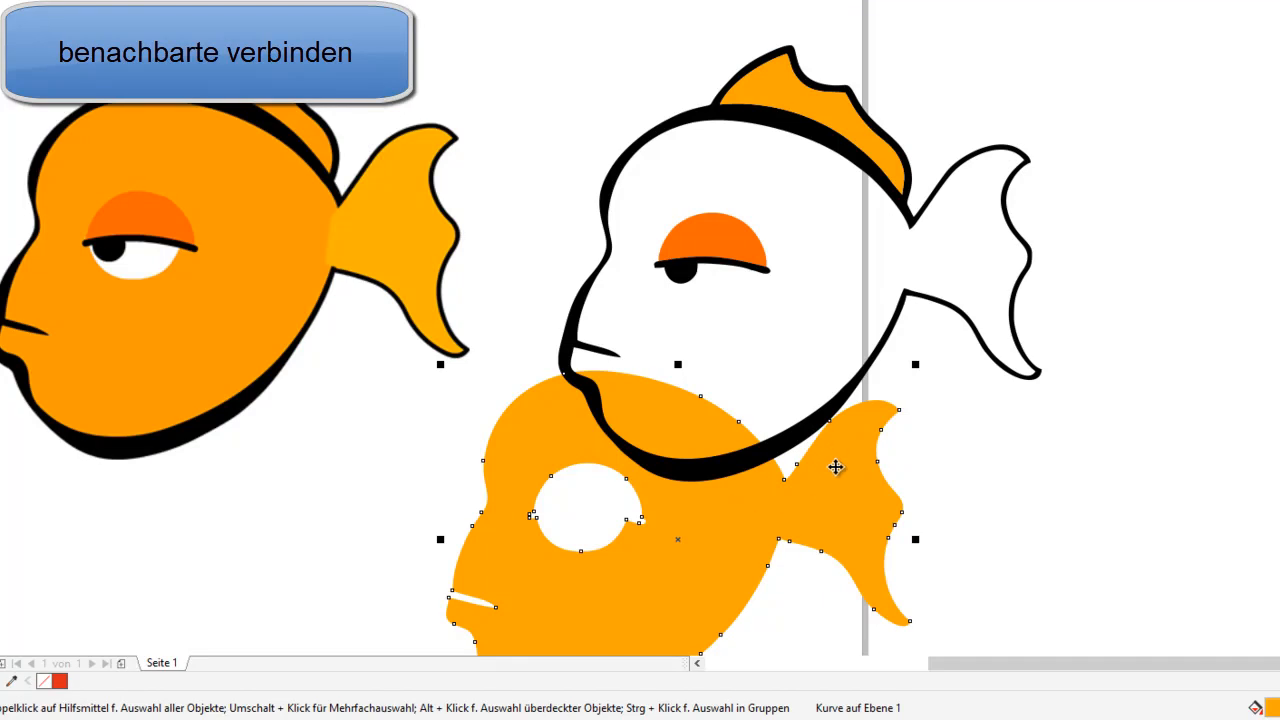
drag(557, 2, 1163, 557)
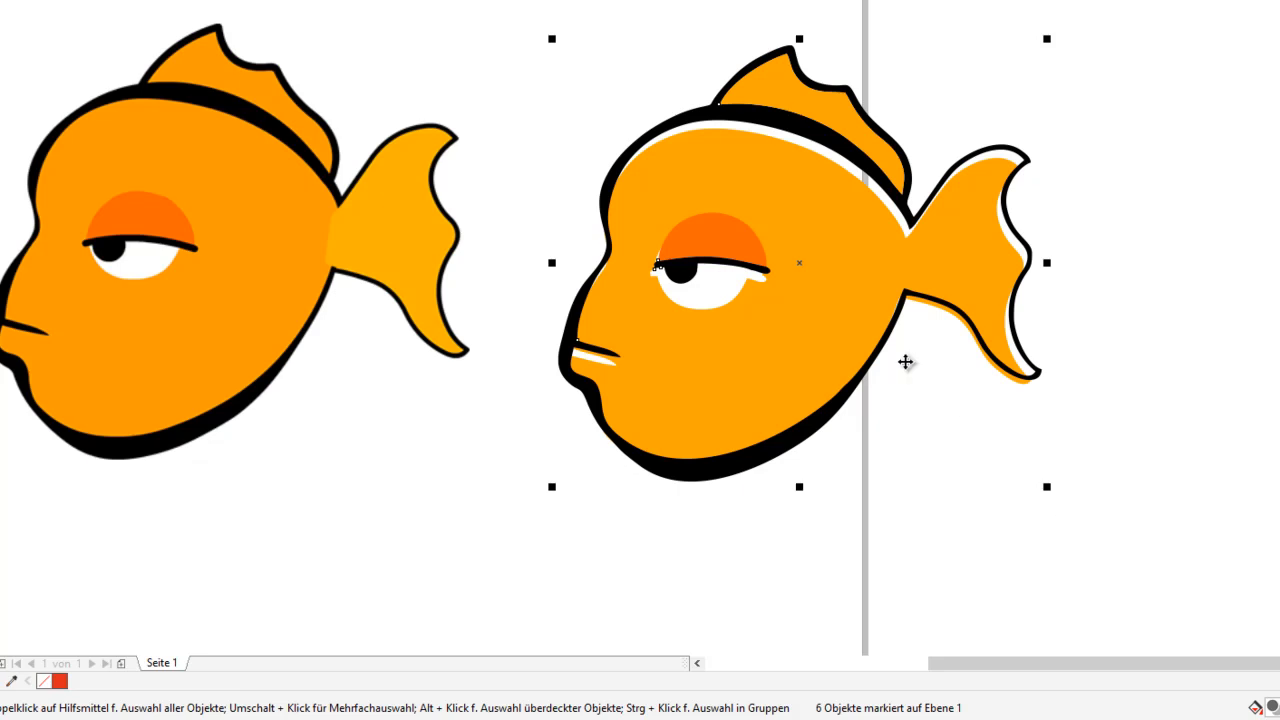
drag(778, 264, 1150, 593)
key(Escape)
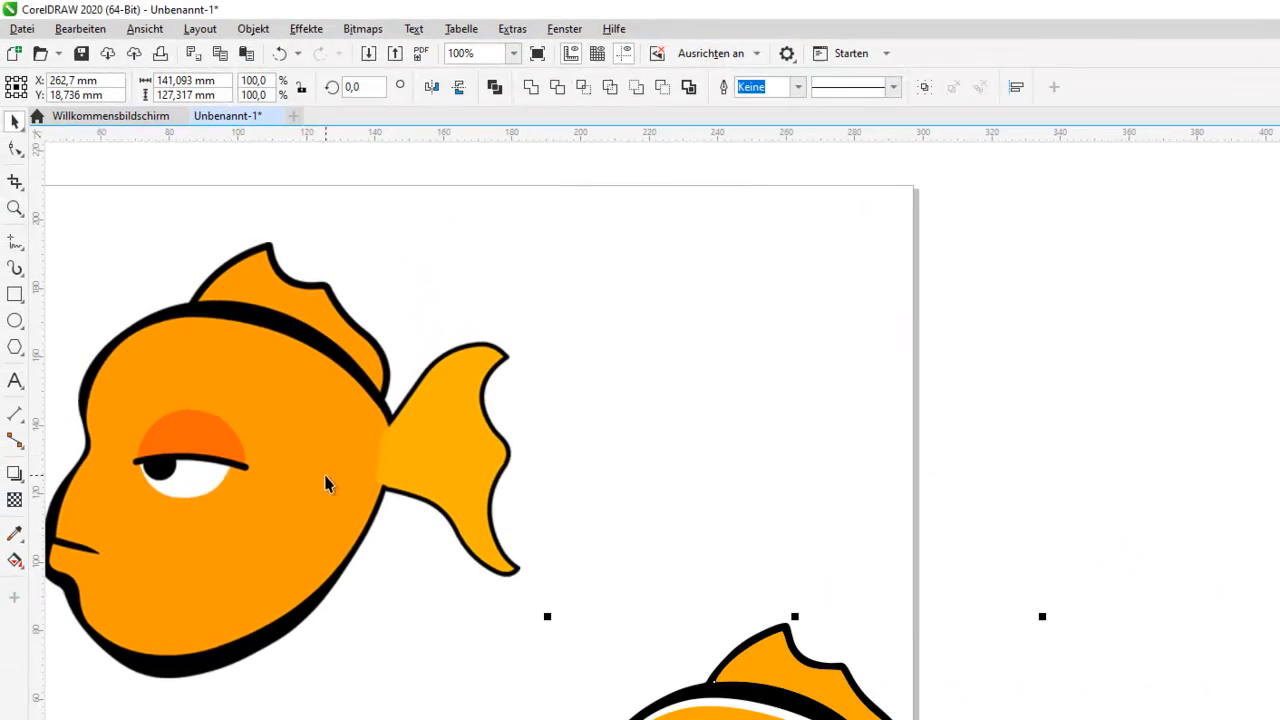
Start an outline trace (Umrissvektorisierung) of the original fish bitmap with the Logo image type
click(201, 196)
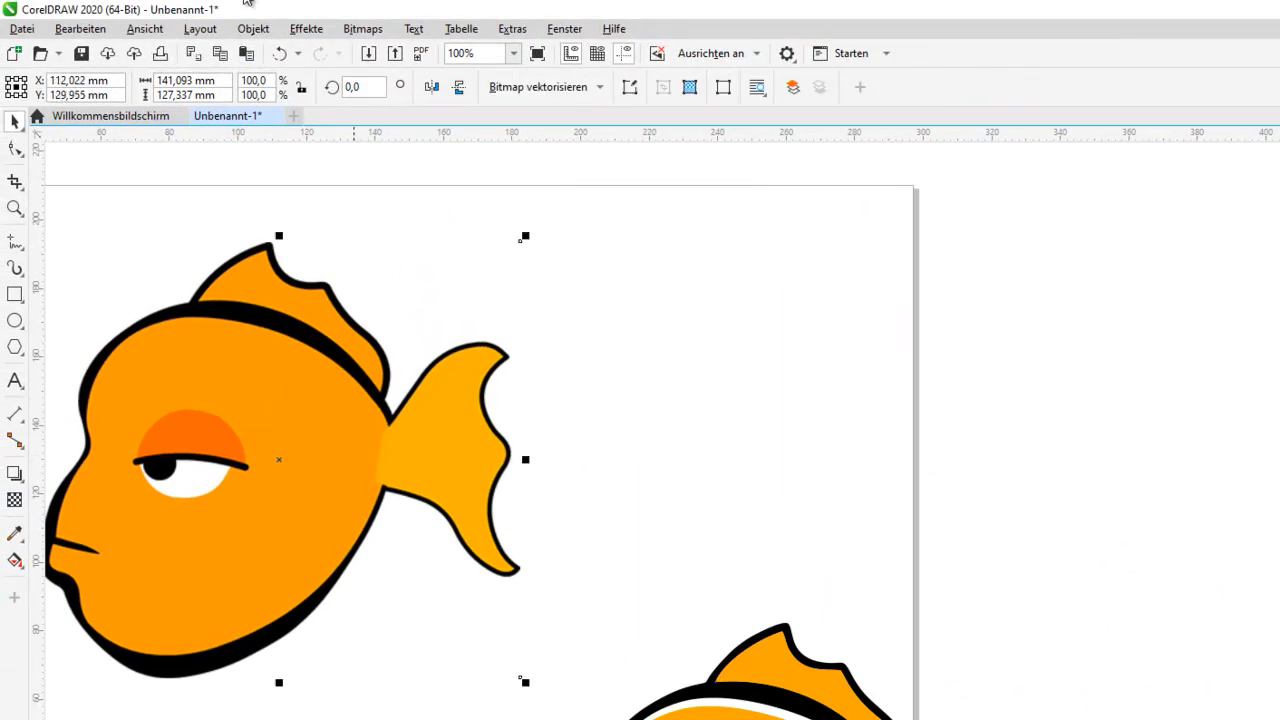
click(362, 29)
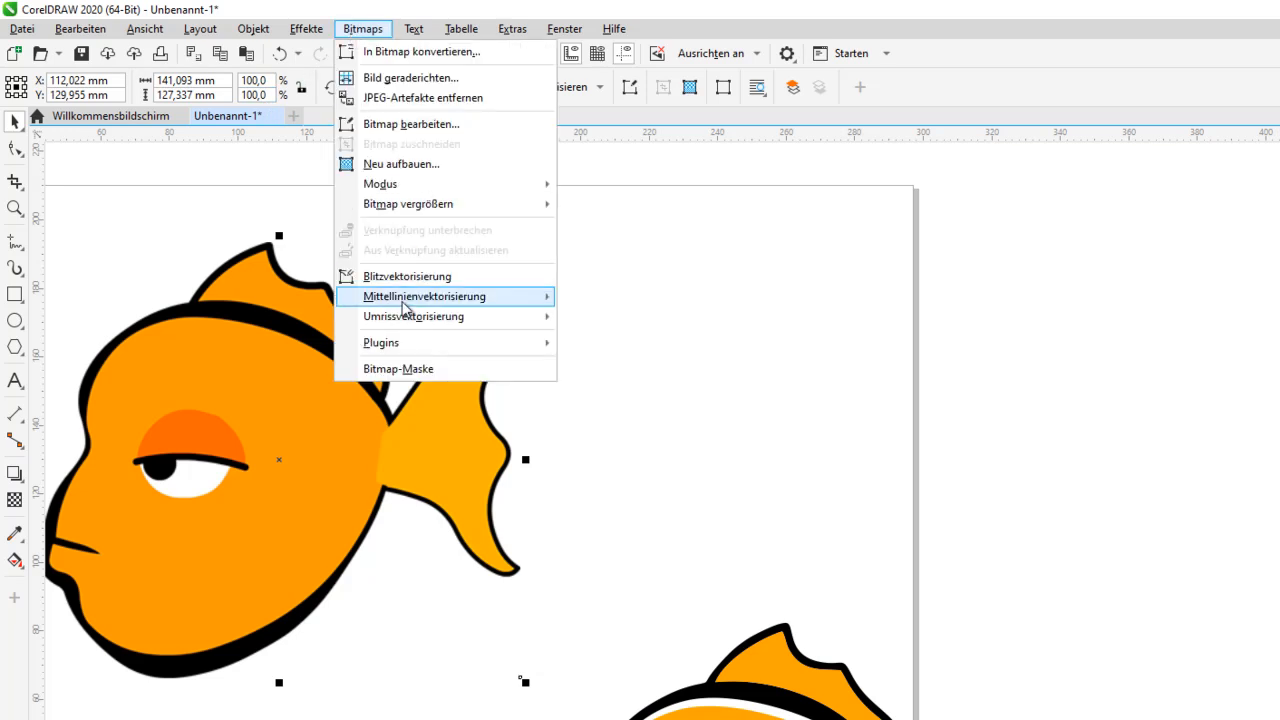
mouse_move(500, 323)
click(651, 343)
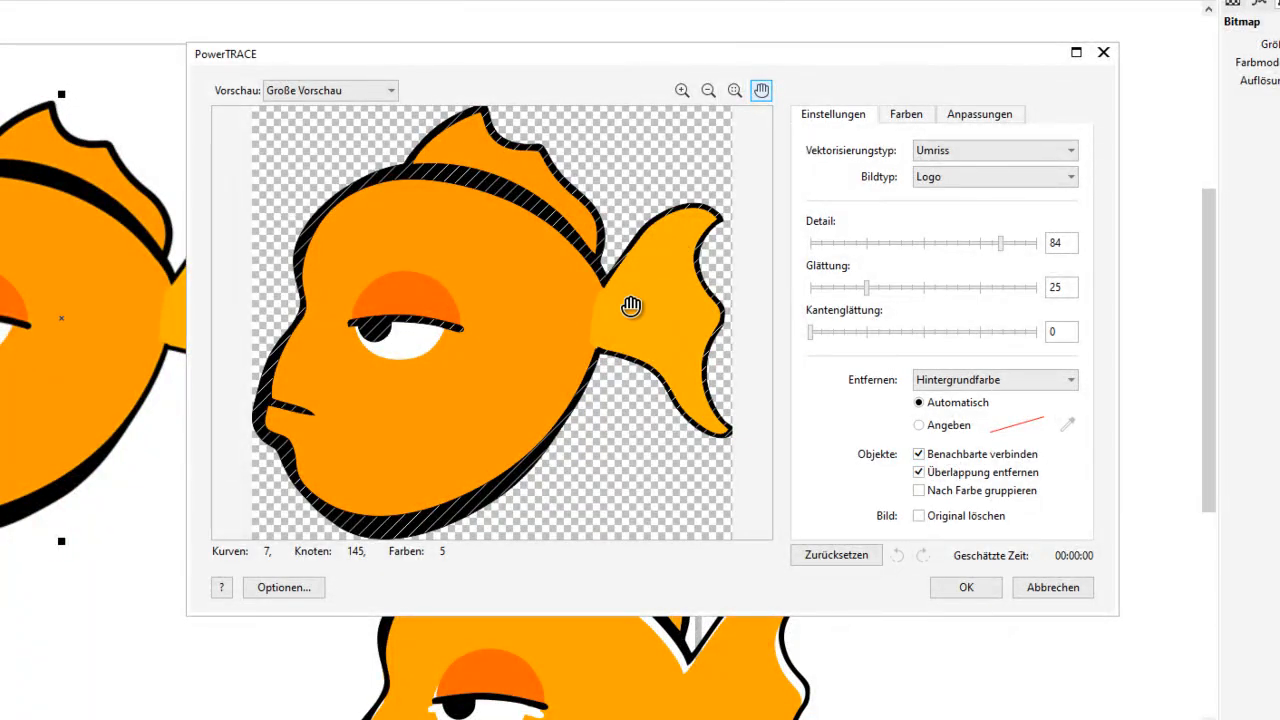
Try to merge the black trace colour with the oranges R253 G153 B0 and R254 G178 B0, and undo the merge
click(908, 116)
click(807, 320)
ctrl+click(826, 302)
ctrl+click(828, 327)
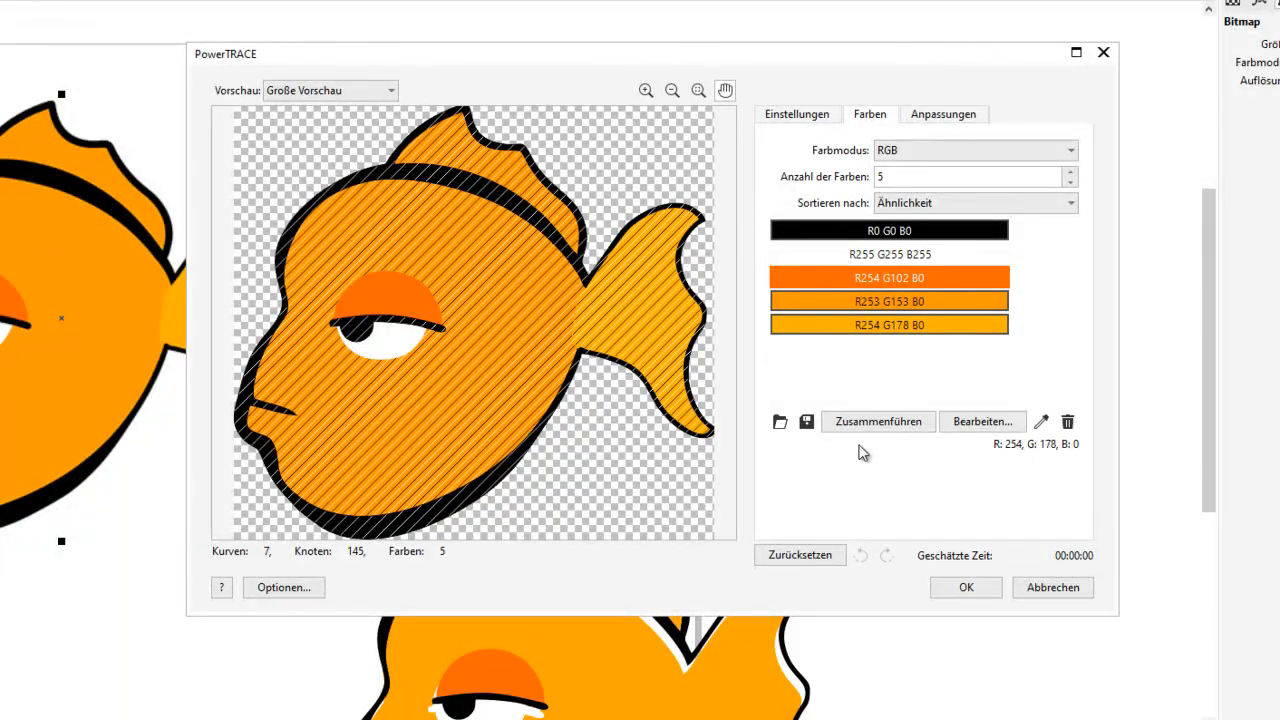
click(884, 424)
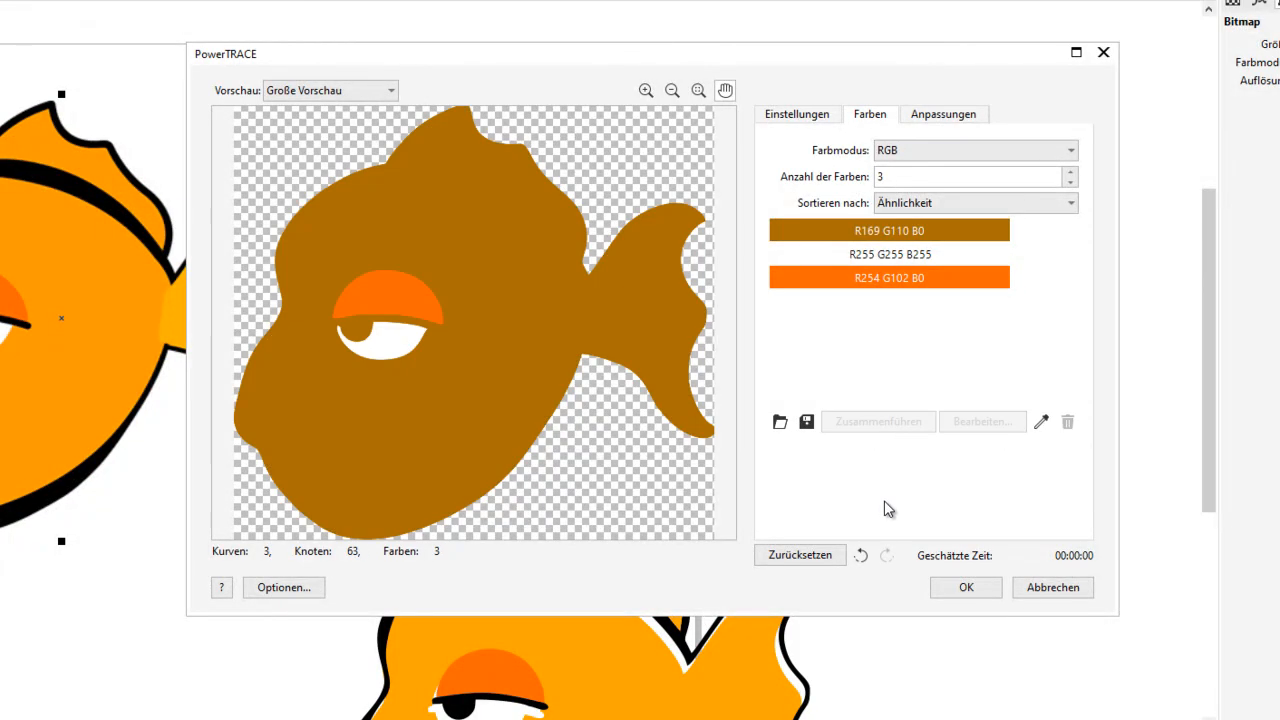
click(861, 556)
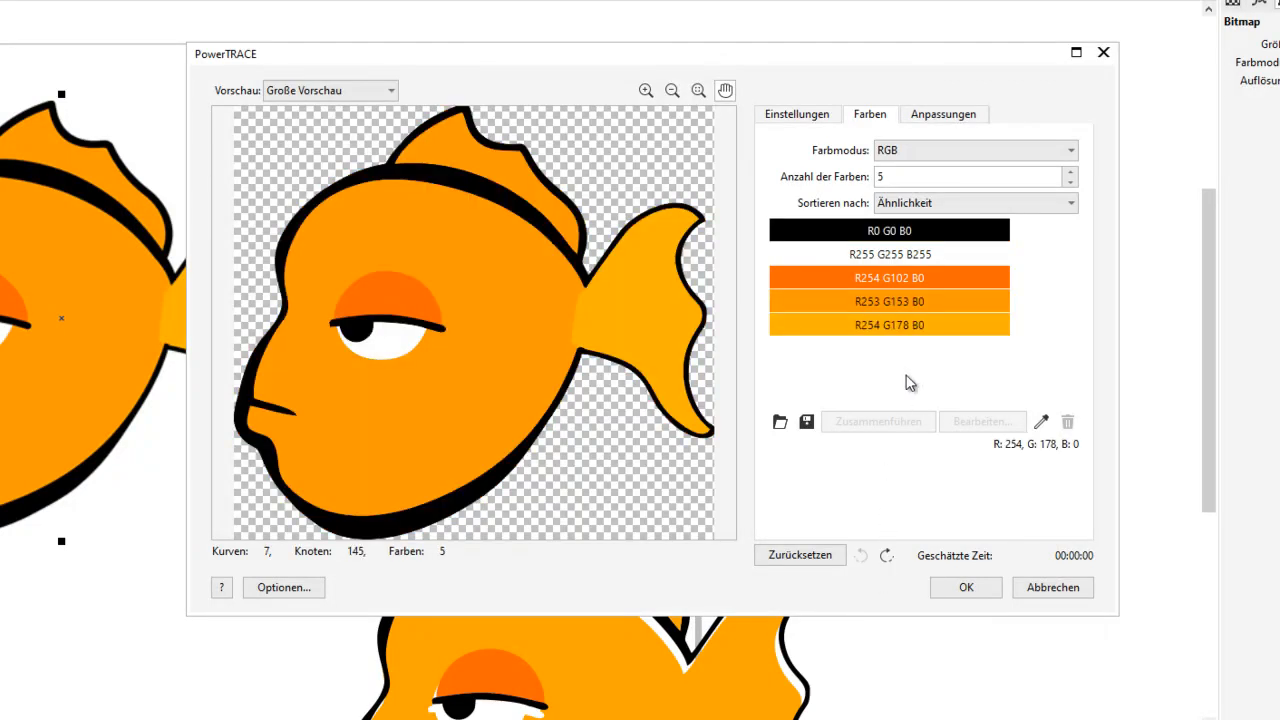
Merge only the two orange trace colours R253 G153 B0 and R254 G178 B0 into one
click(865, 304)
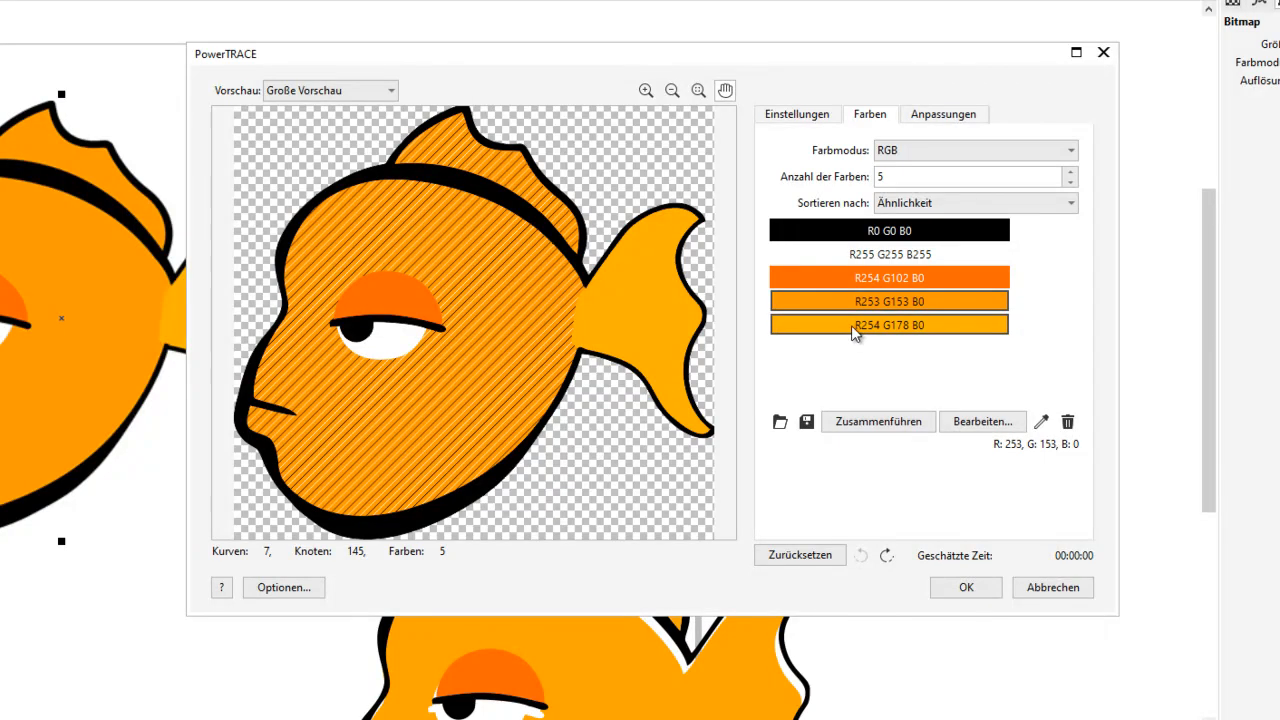
ctrl+click(845, 325)
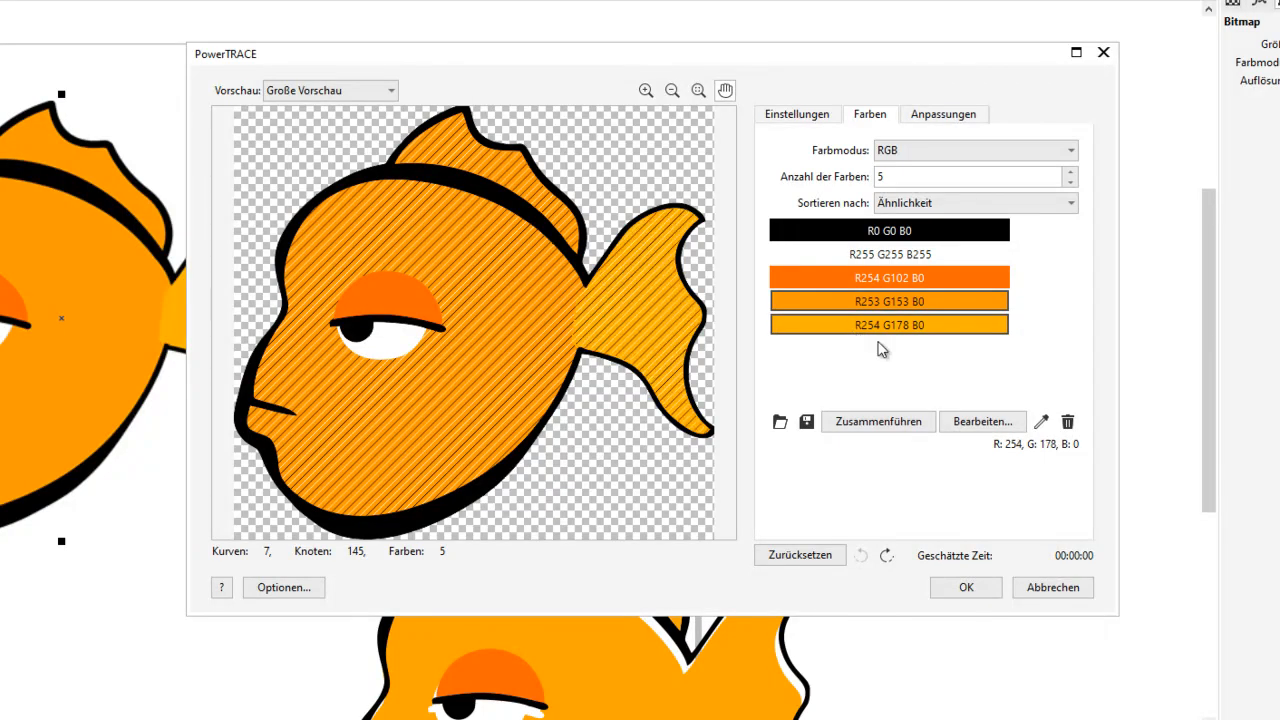
click(881, 422)
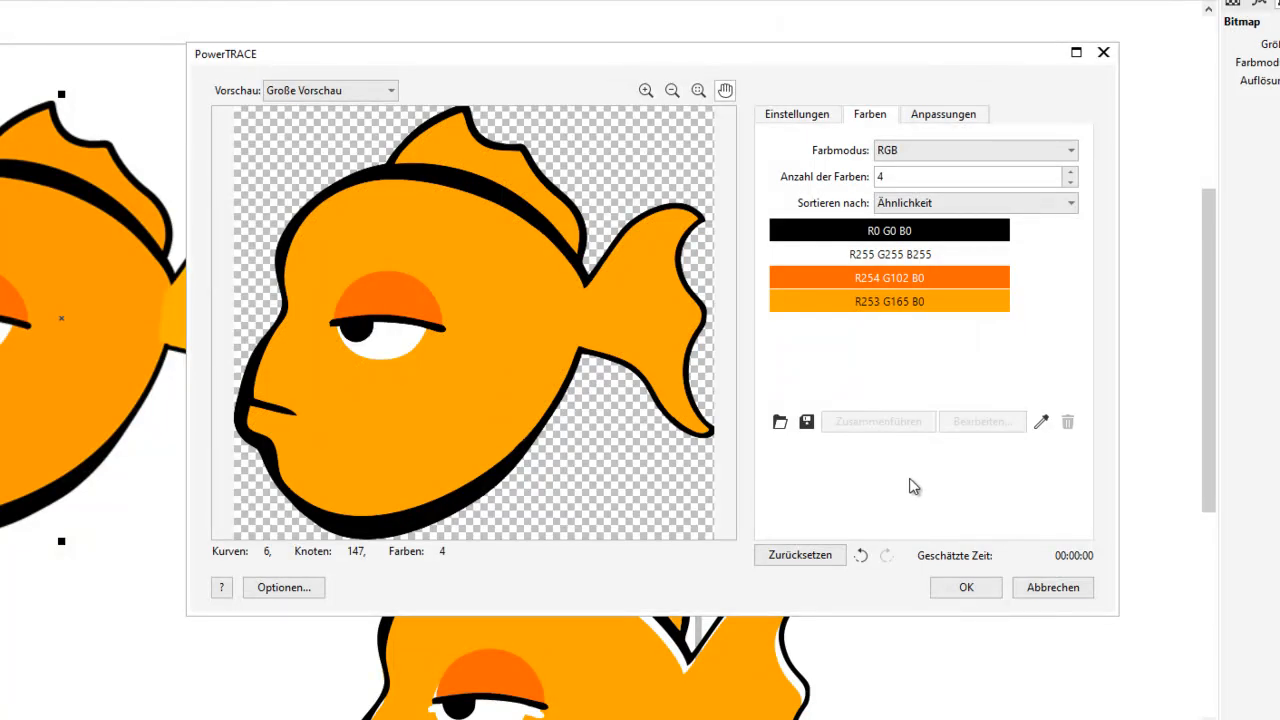
Turn off joining of adjacent objects (Benachbarte verbinden) in the trace settings and apply the outline trace
click(806, 119)
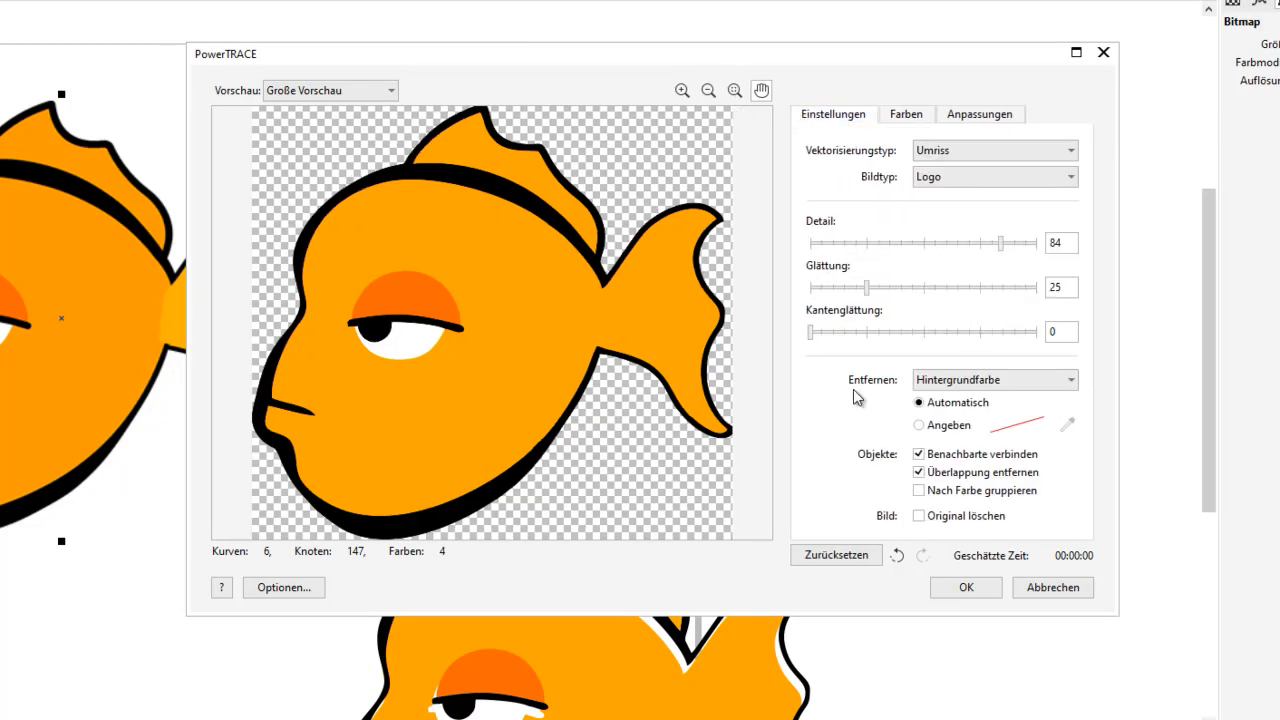
click(921, 455)
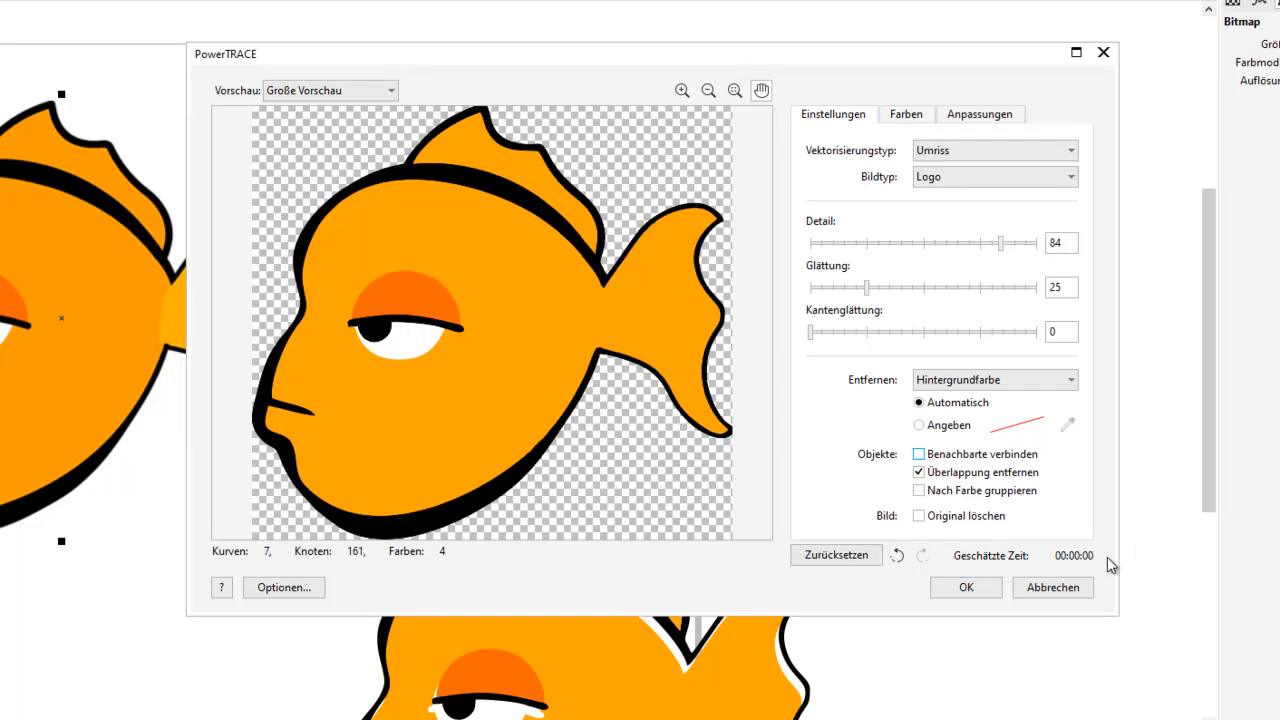
click(966, 588)
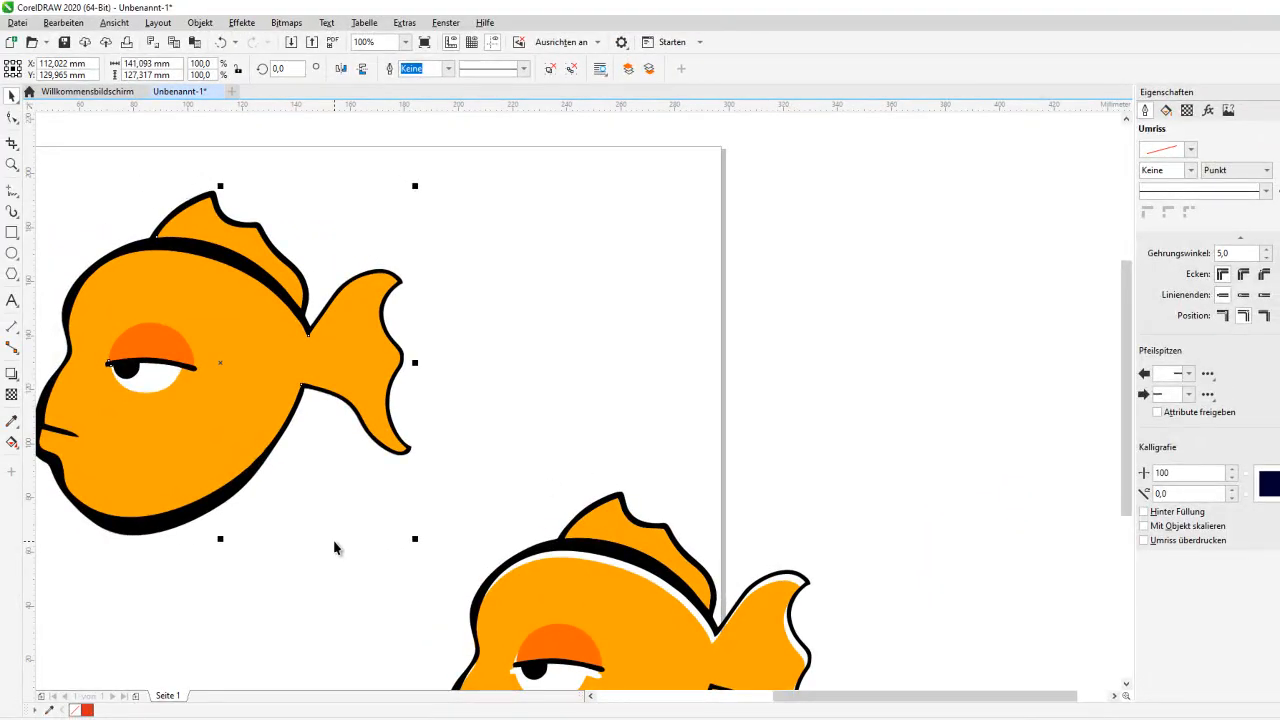
Move the newly traced fish group to the right of the original bitmap
click(335, 547)
click(262, 372)
mouse_move(220, 362)
mouse_down()
mouse_move(837, 329)
mouse_move(810, 302)
mouse_up()
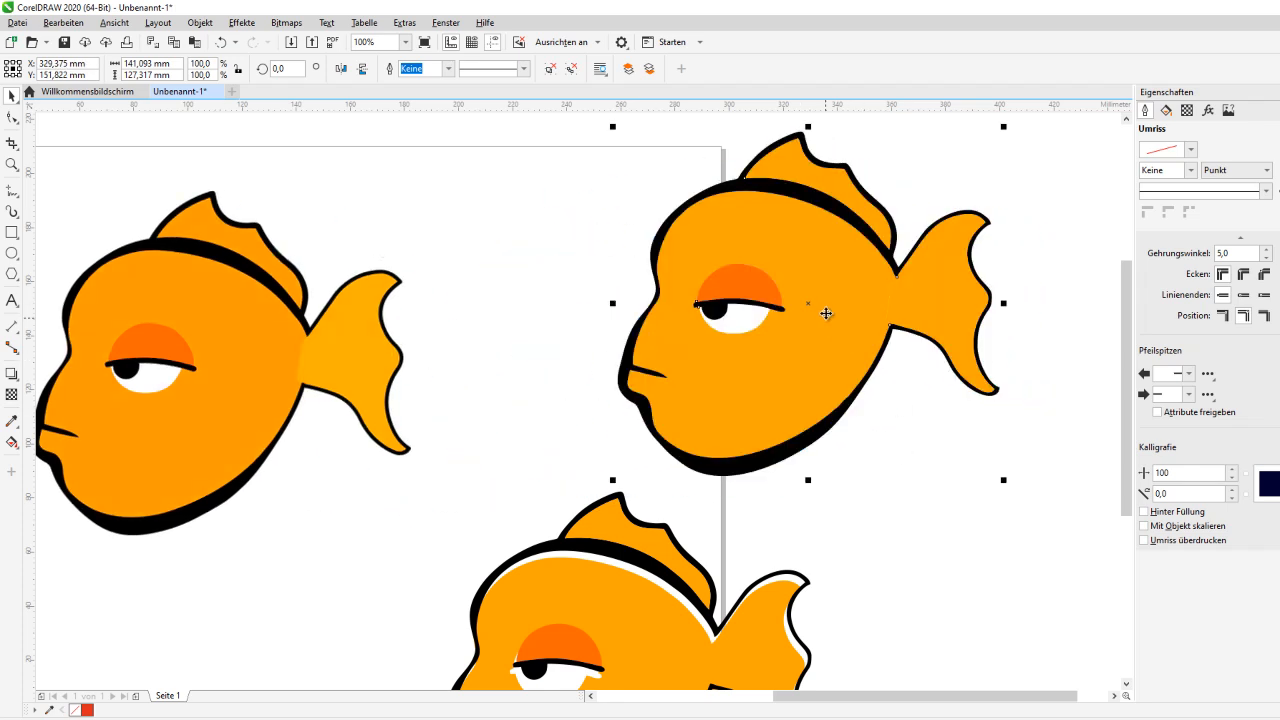
Select the orange body and tail fills separately within the group and move the tail fill below the fish's tail
ctrl+click(827, 307)
ctrl+click(940, 301)
ctrl+click(855, 290)
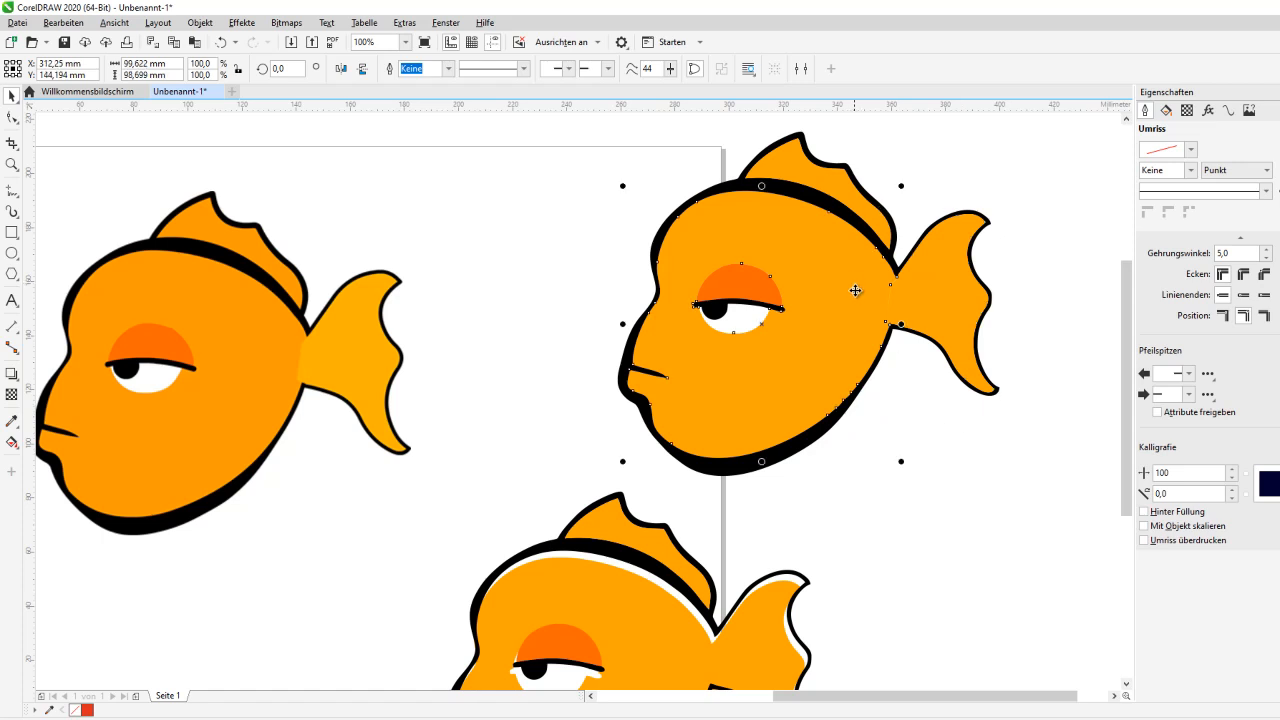
ctrl+click(940, 296)
drag(941, 298, 1013, 498)
Delete the orange body fill of the new trace together with all its remaining curves and the detached tail
ctrl+click(847, 278)
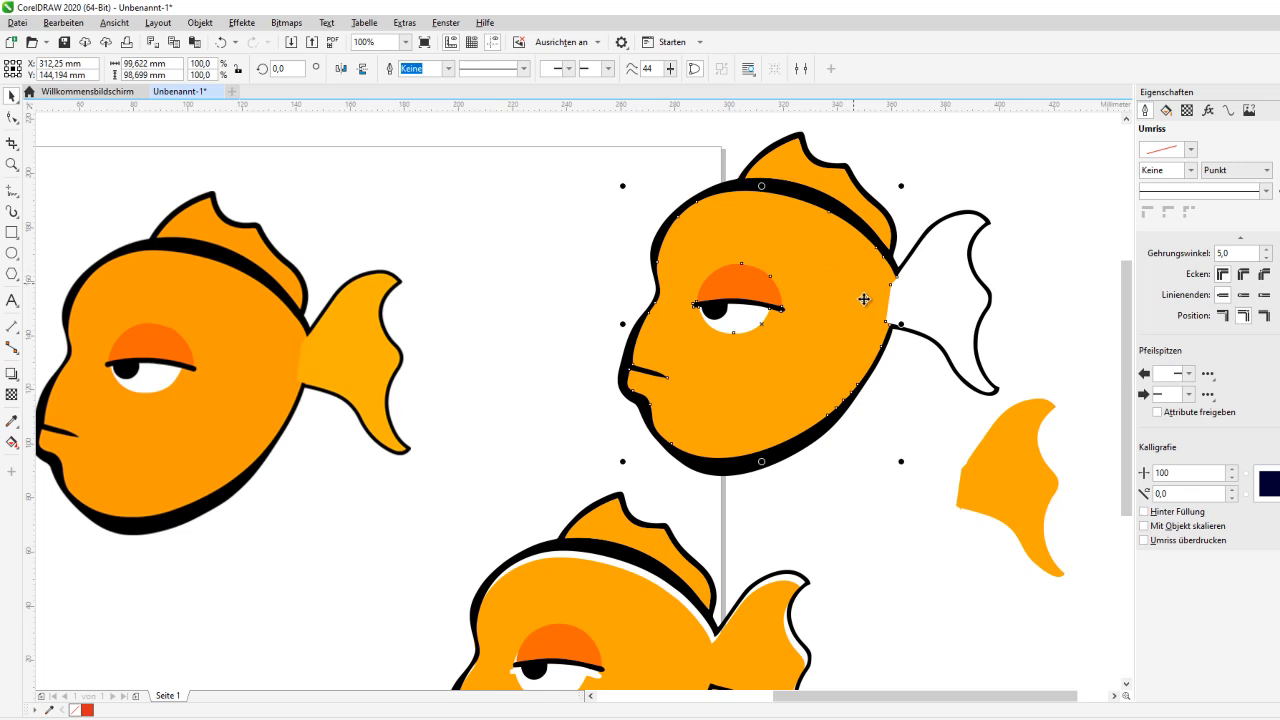
key(Delete)
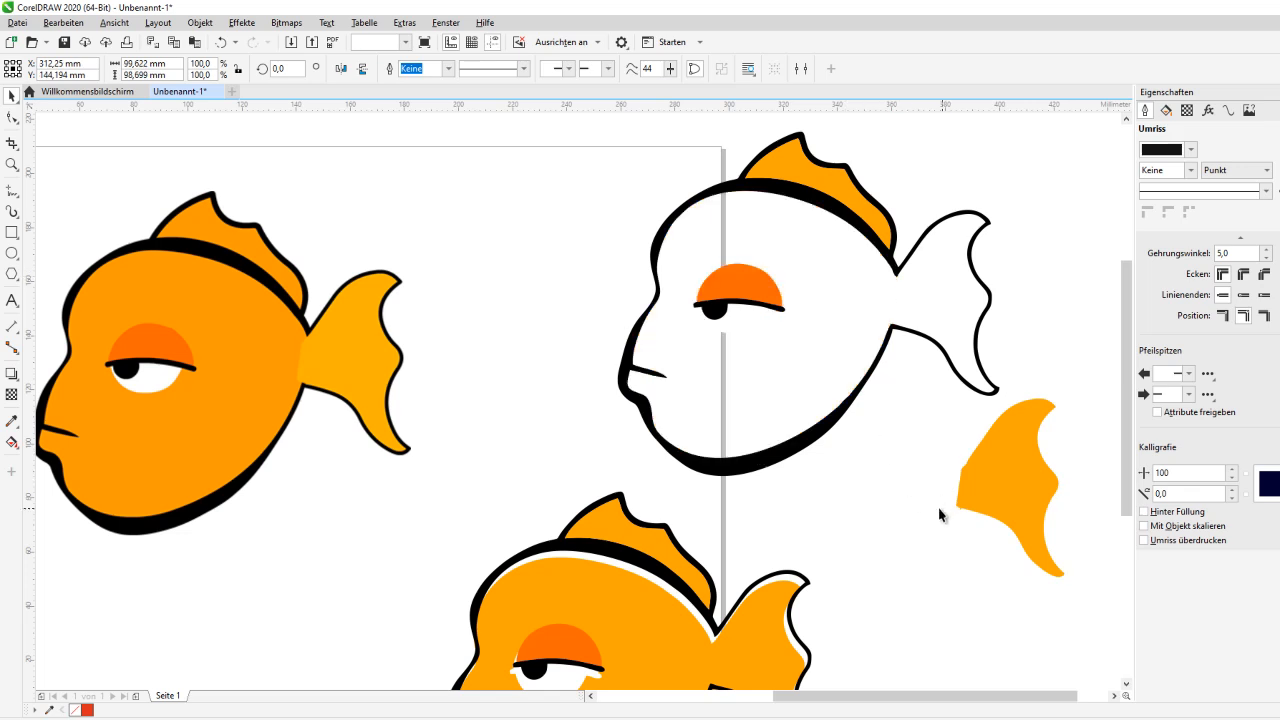
drag(563, 160, 1097, 606)
key(Delete)
click(759, 366)
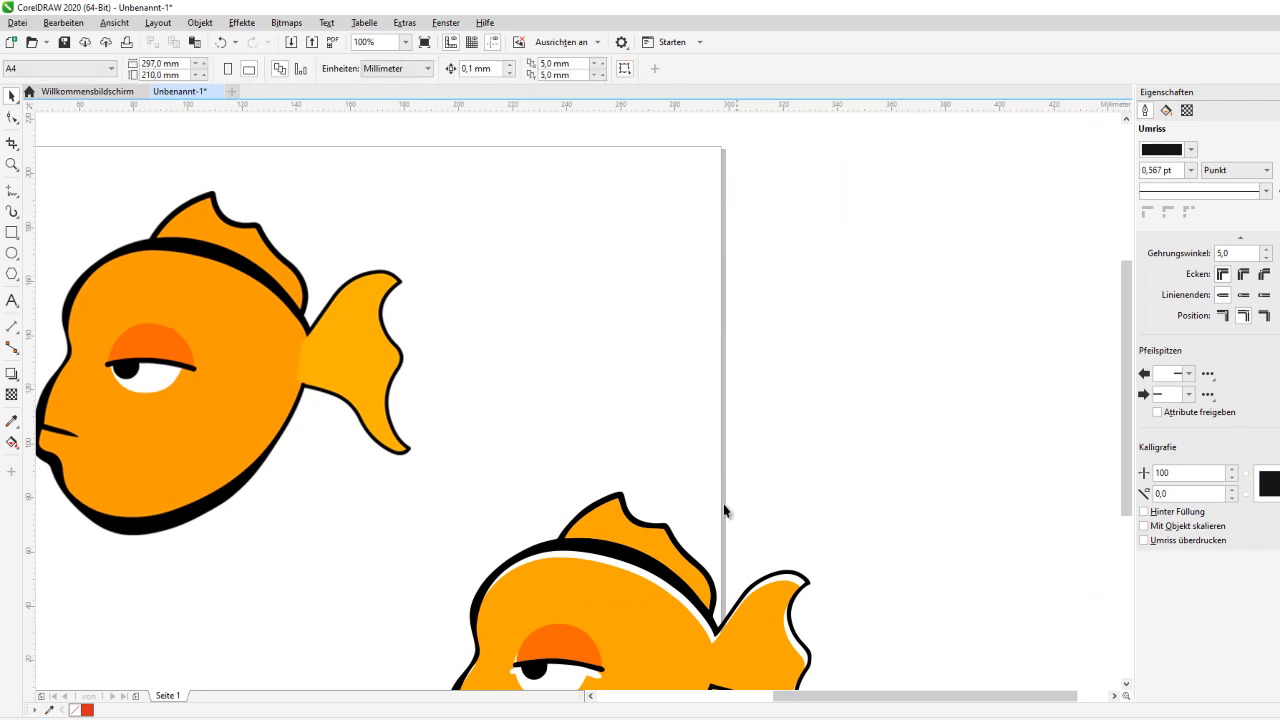
Delete all curves of the earlier traced fish, starting with its orange body fill, leaving only the original bitmap
click(665, 625)
key(Delete)
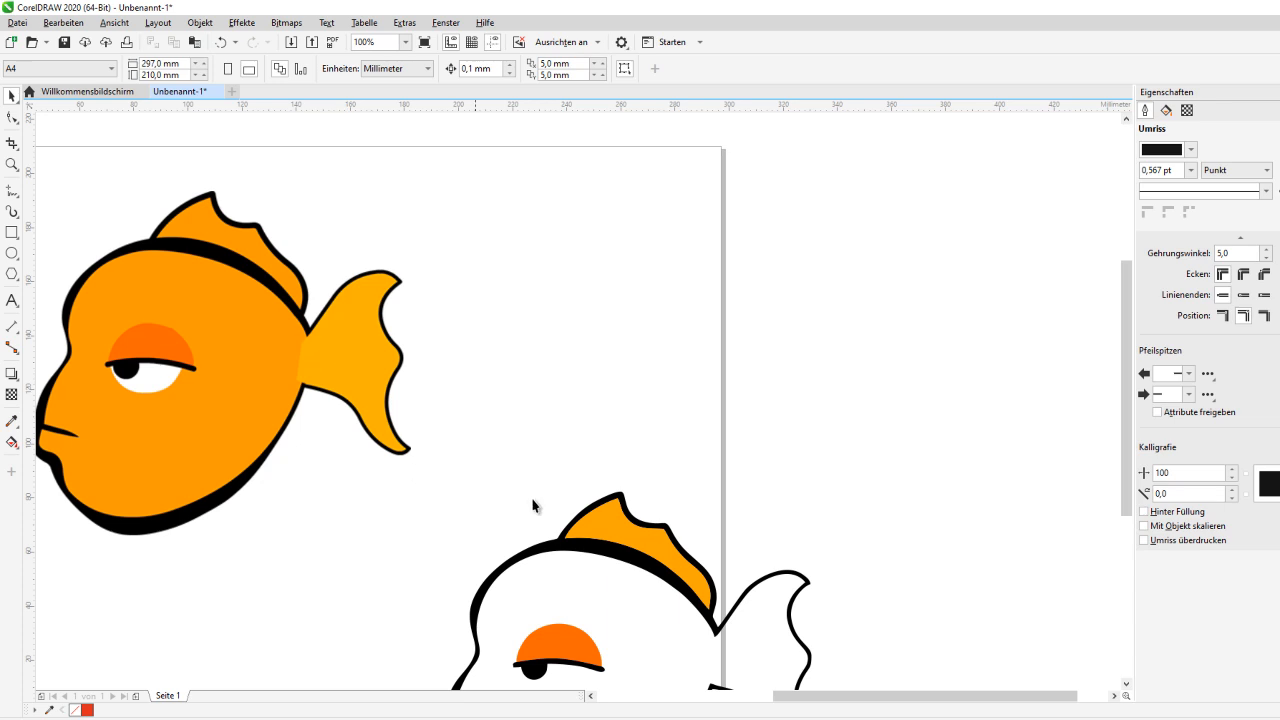
scroll(599, 528, down, 3)
drag(554, 537, 620, 627)
drag(700, 628, 701, 628)
key(Delete)
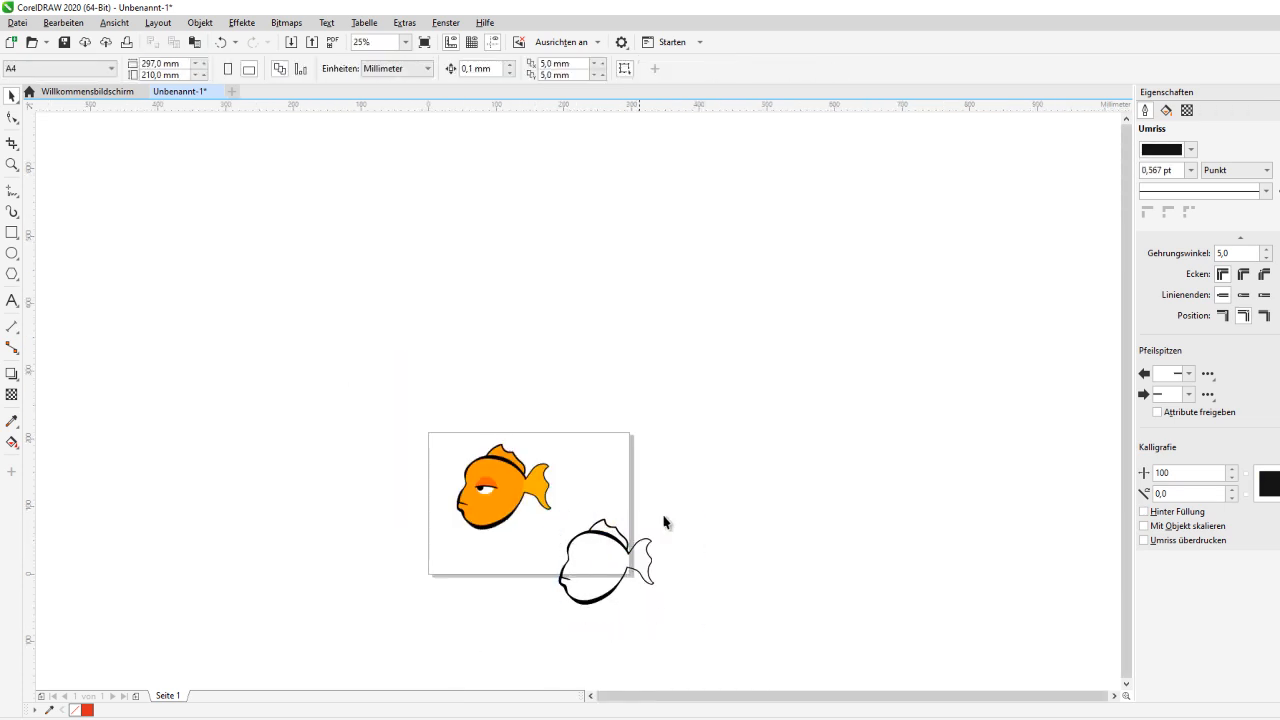
drag(553, 628, 553, 628)
key(Delete)
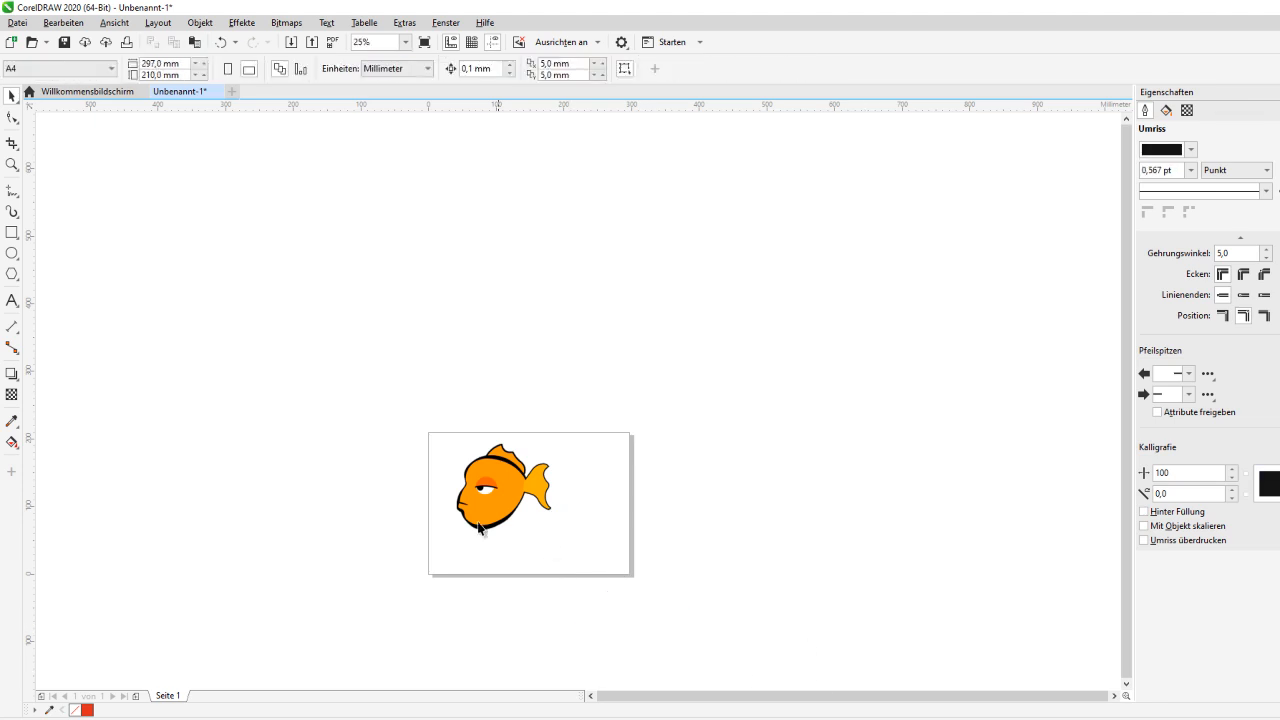
Move the traced fish's combined orange body and tail fill below its outline, and place the dark orange eyelid over that fill
scroll(504, 485, up, 5)
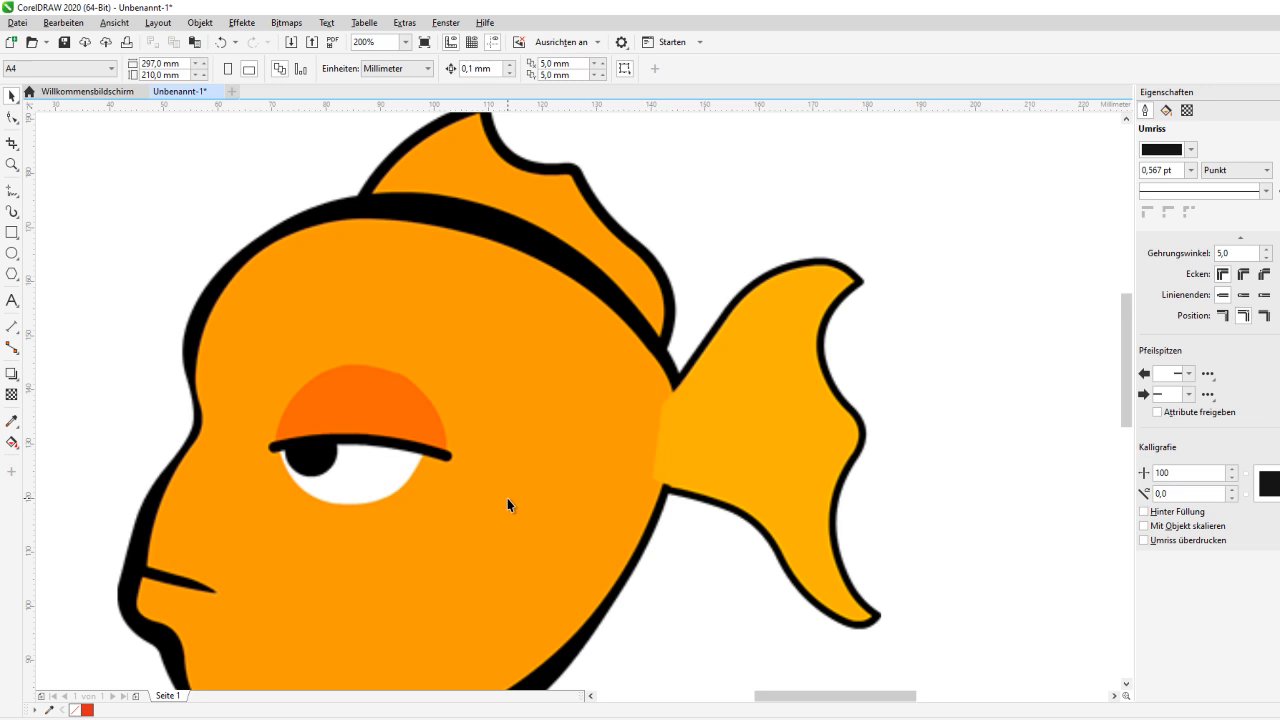
scroll(469, 434, down, 3)
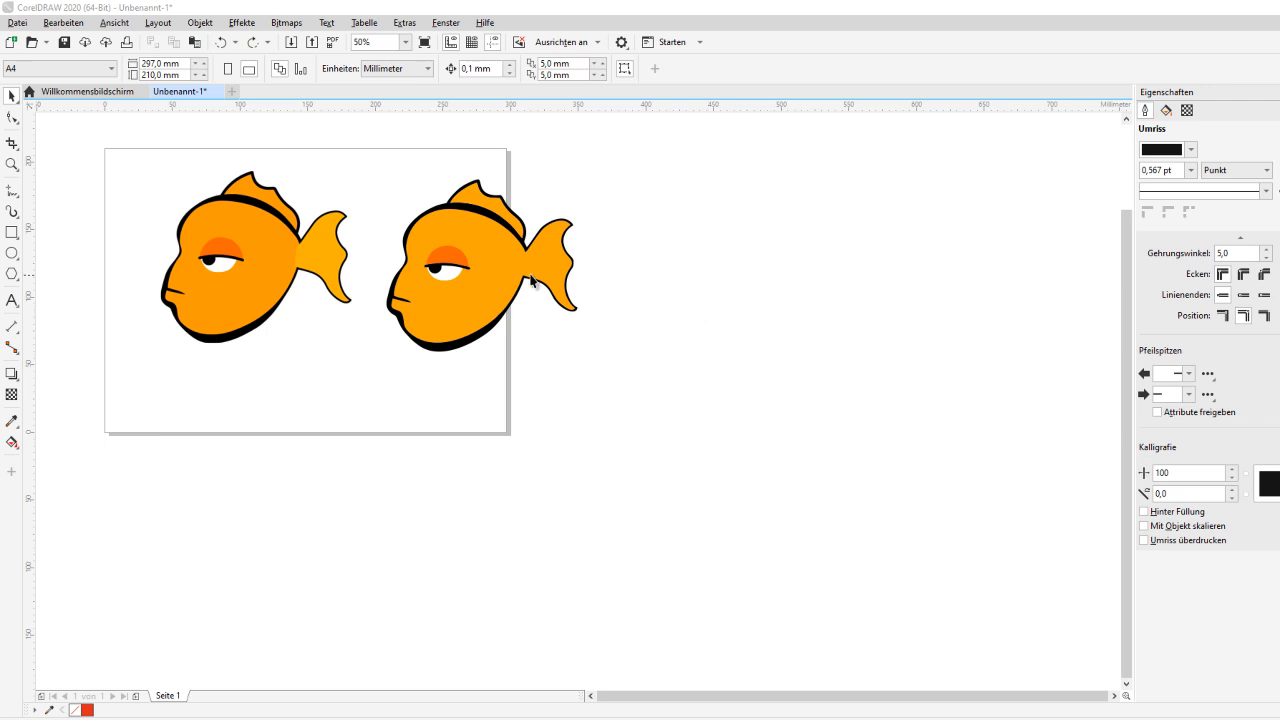
click(494, 261)
drag(492, 264, 487, 439)
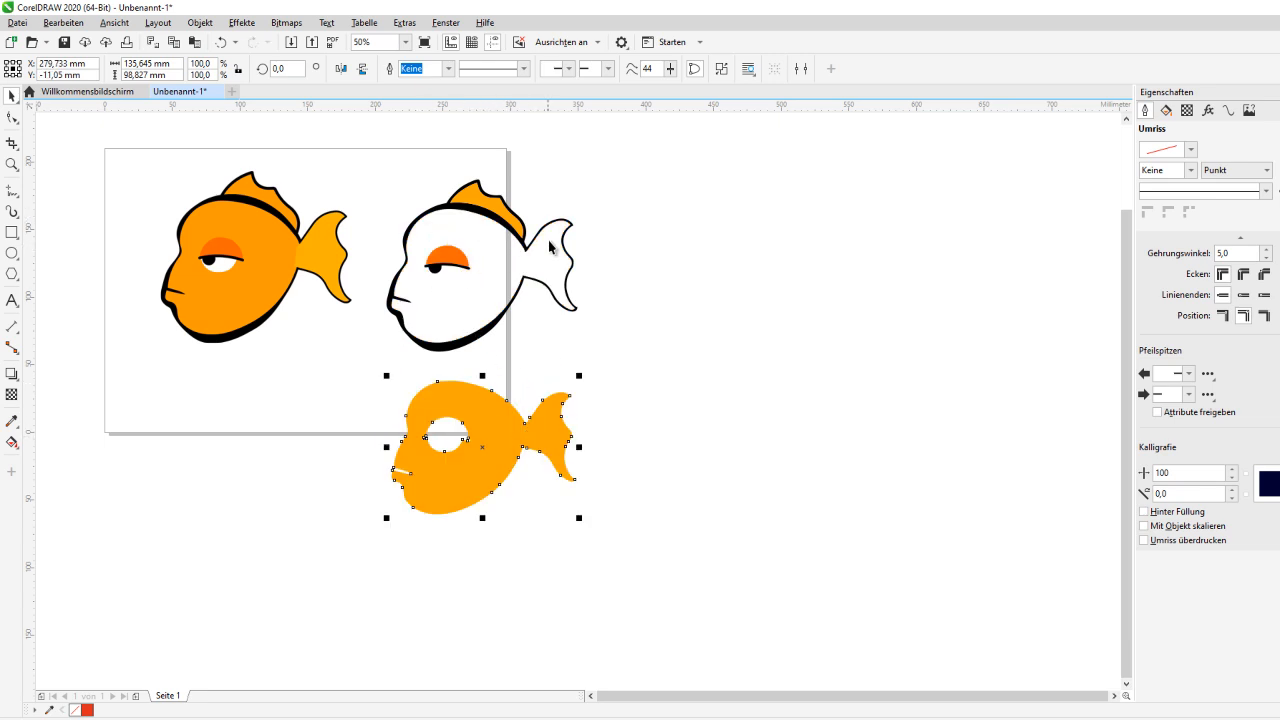
click(448, 258)
drag(448, 258, 504, 430)
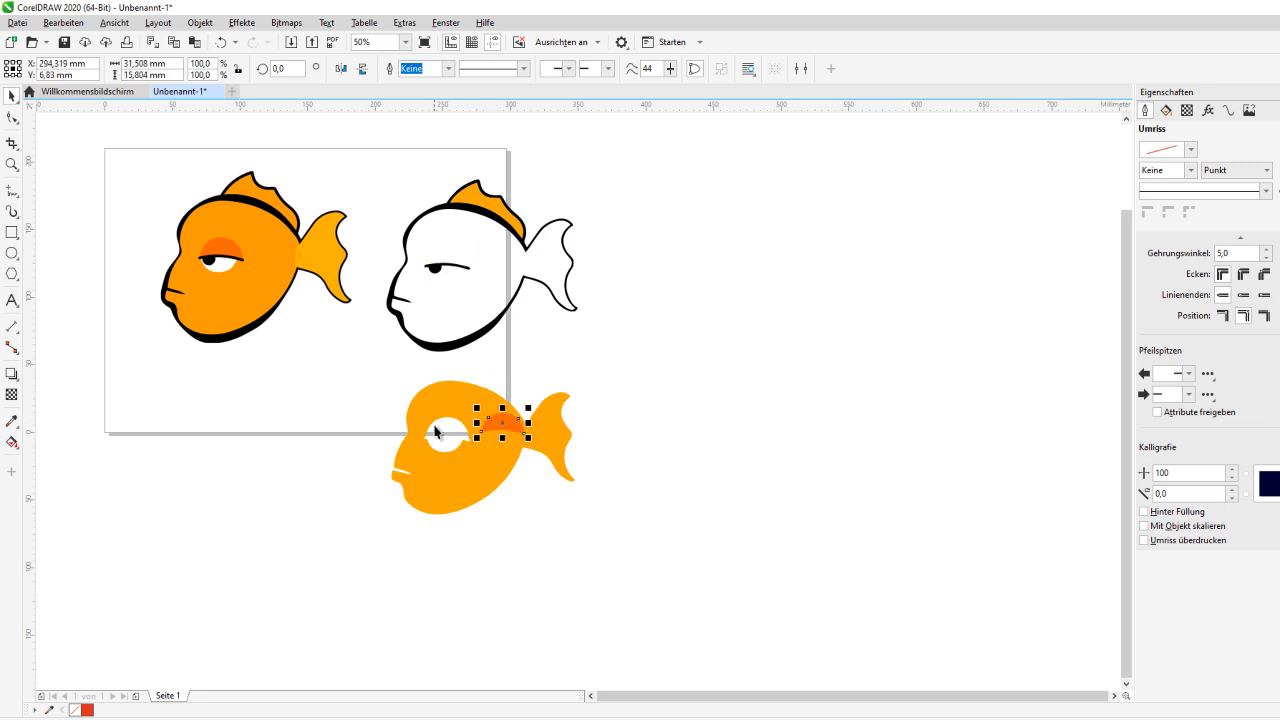
click(436, 270)
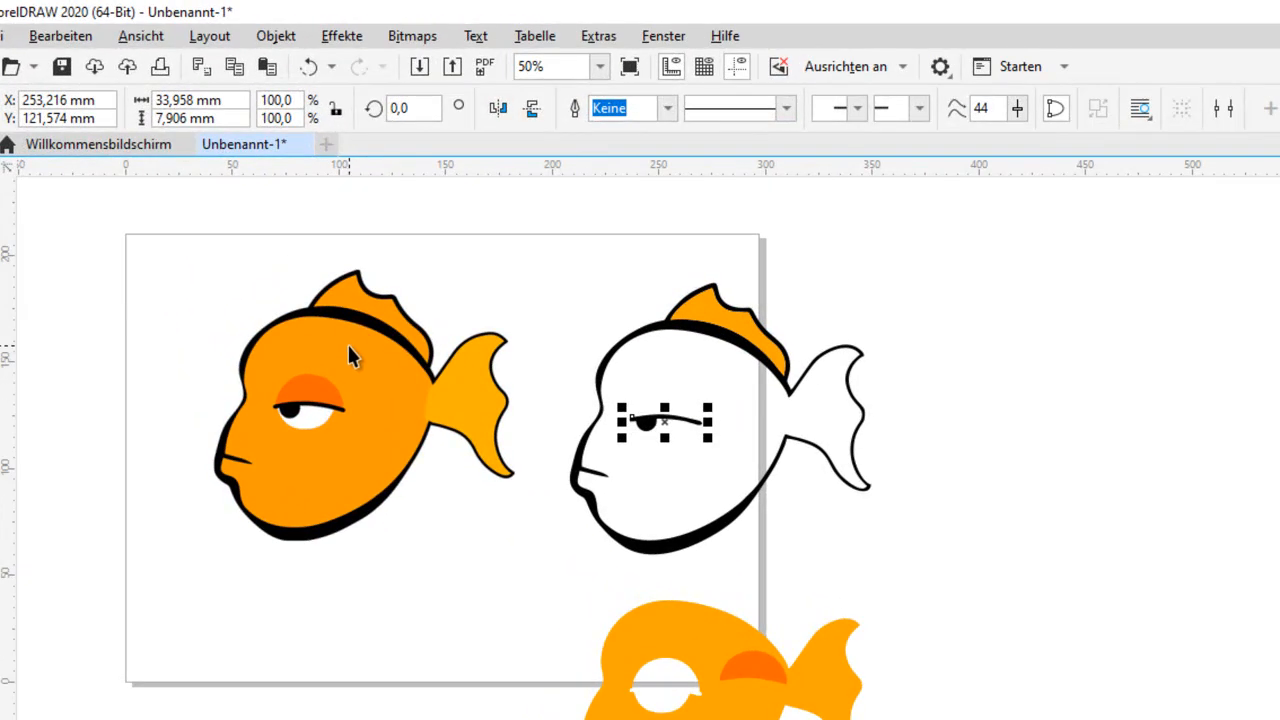
Outline-trace the original fish bitmap with Logo as the image type, turning off Überlappung entfernen and Benachbarte verbinden
click(349, 356)
click(412, 36)
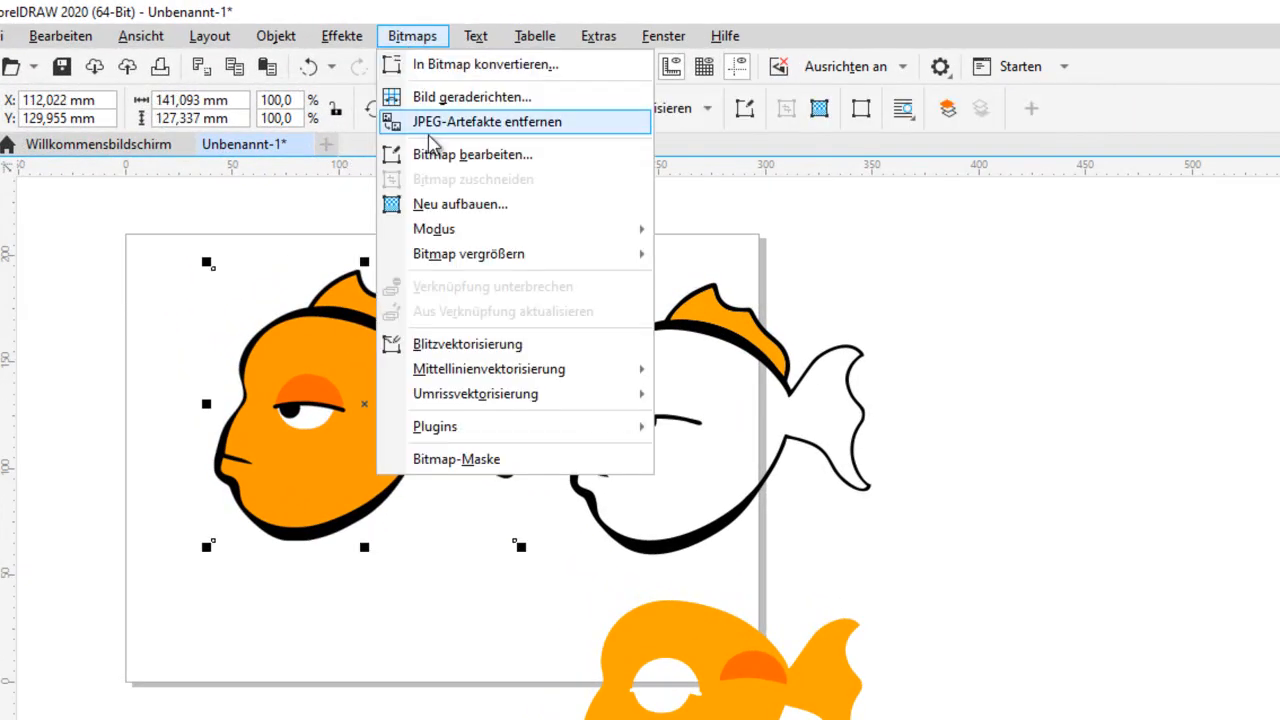
mouse_move(445, 398)
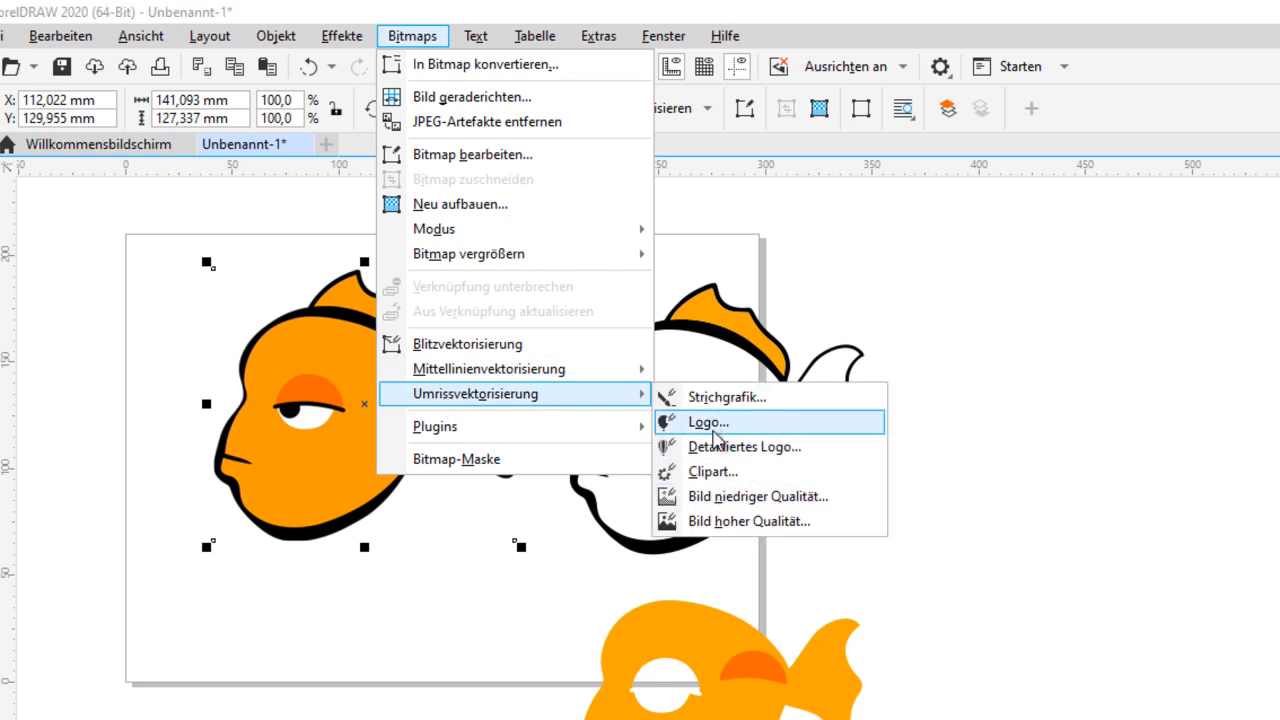
click(731, 472)
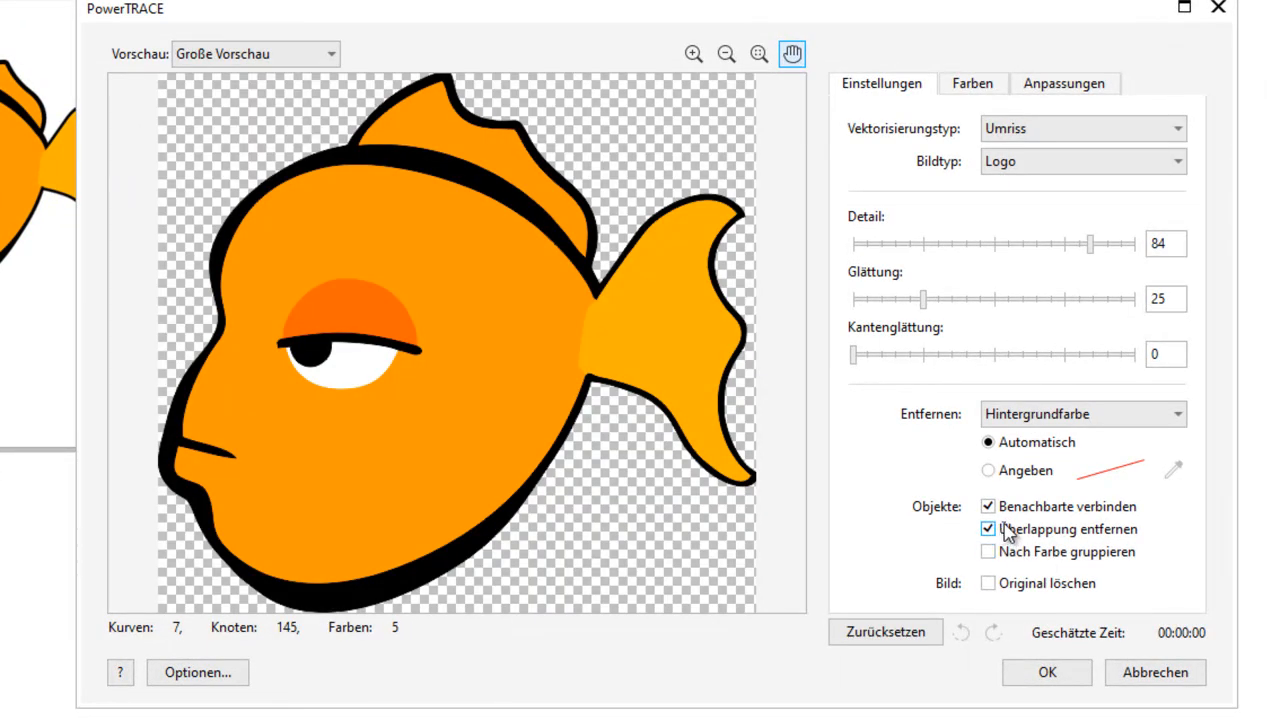
click(998, 530)
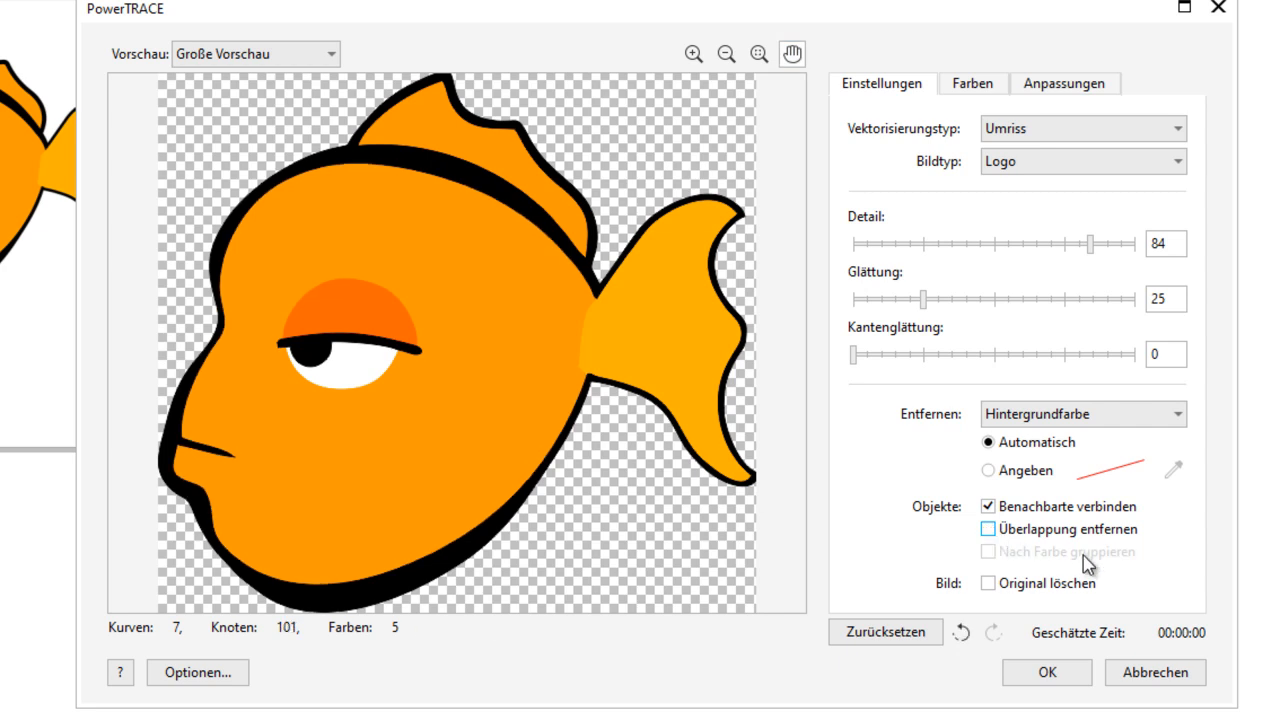
click(1001, 513)
click(1054, 676)
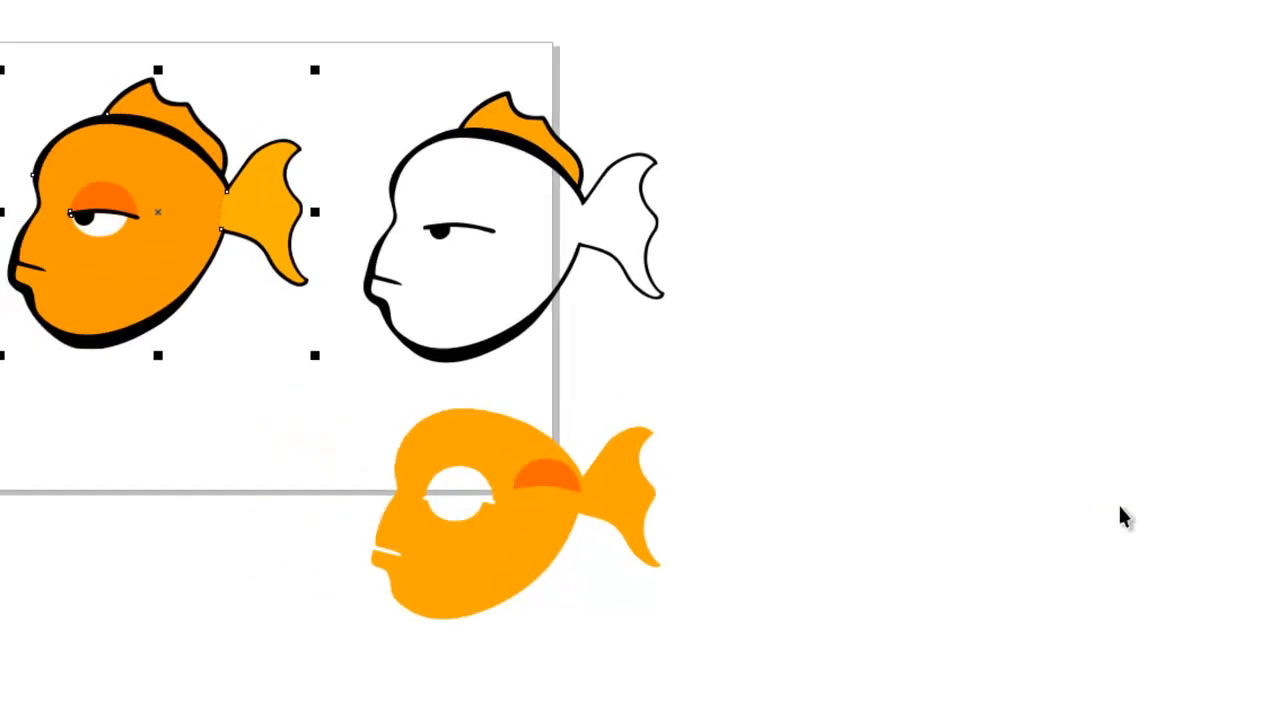
Move the new fish trace beyond the page, clear of the earlier one, and ungroup it
mouse_move(229, 231)
mouse_down()
mouse_move(651, 443)
mouse_move(1034, 329)
mouse_move(1062, 282)
mouse_up()
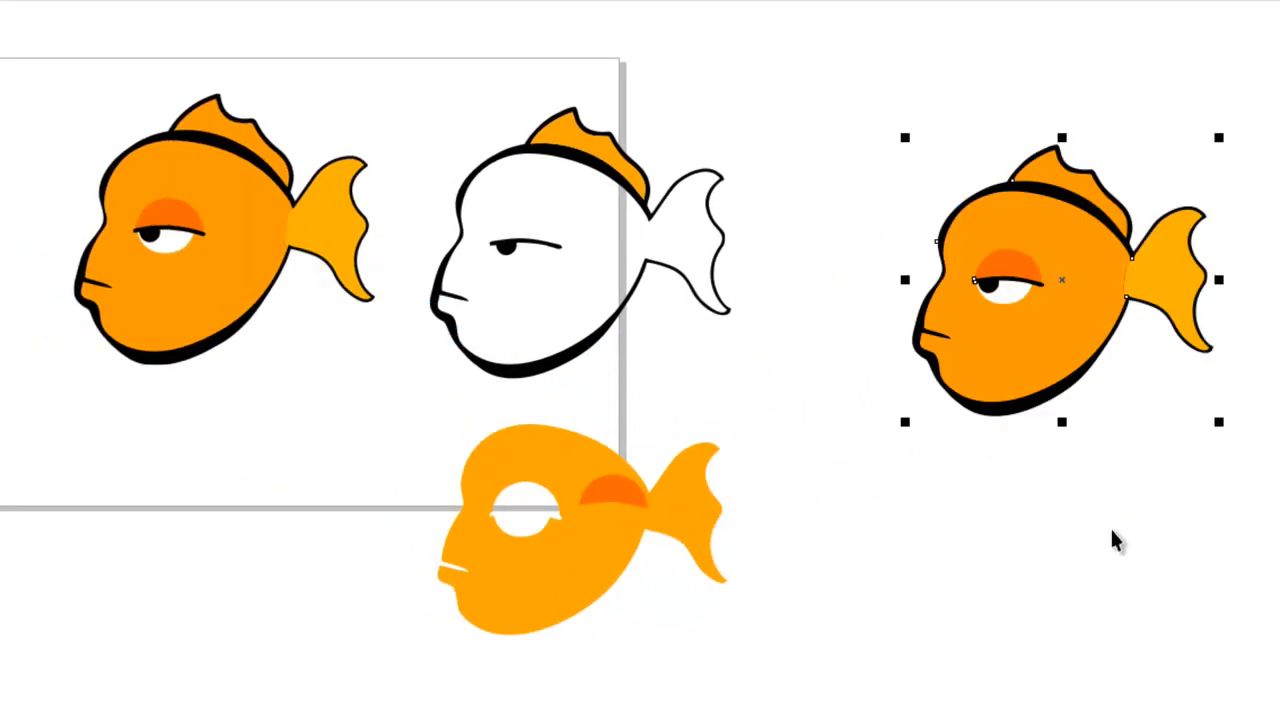
click(125, 1)
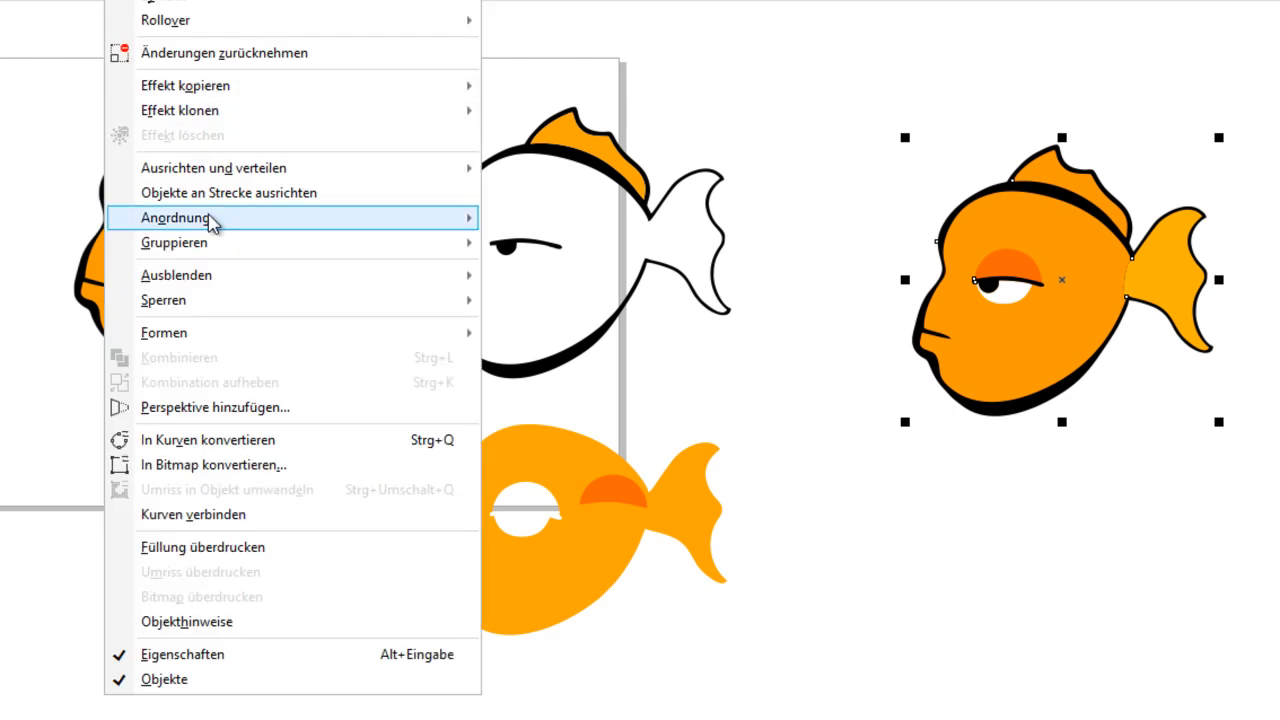
mouse_move(220, 243)
click(613, 296)
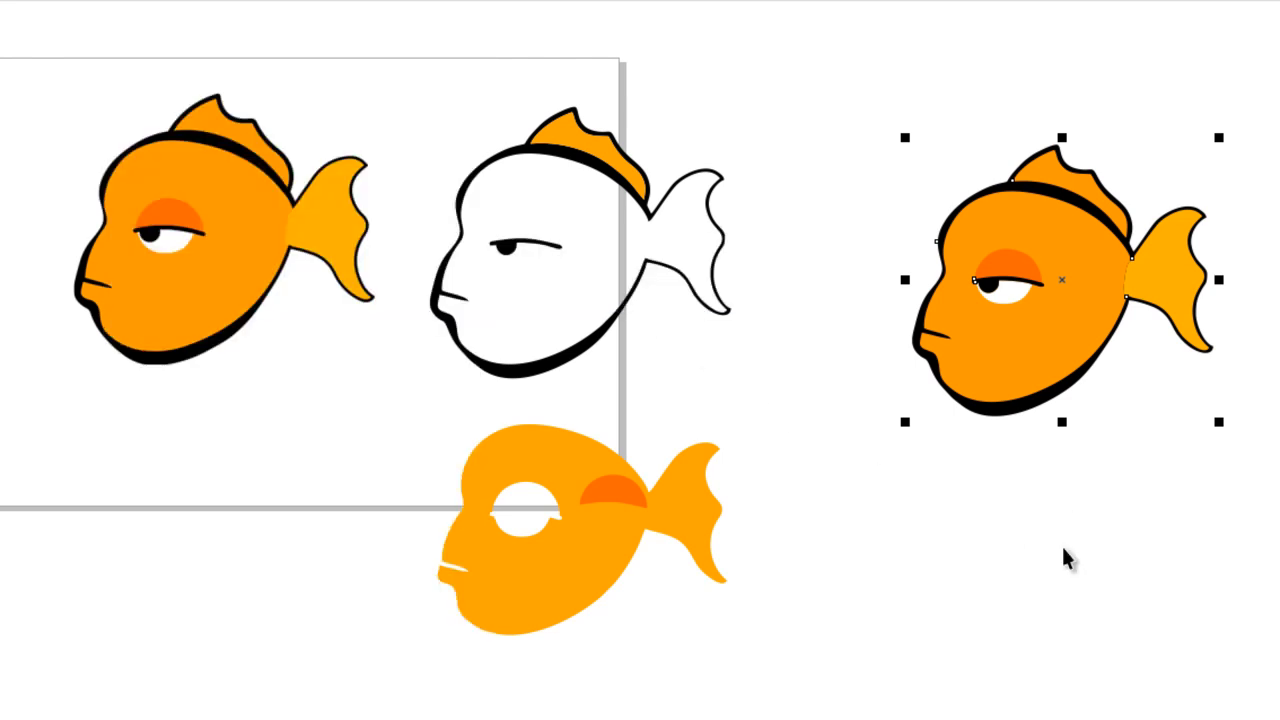
click(1005, 530)
Pull the orange body, dorsal fin and tail fills off the new trace's black shapes, placing them below, above and beside it
click(1088, 272)
drag(1085, 273, 1006, 564)
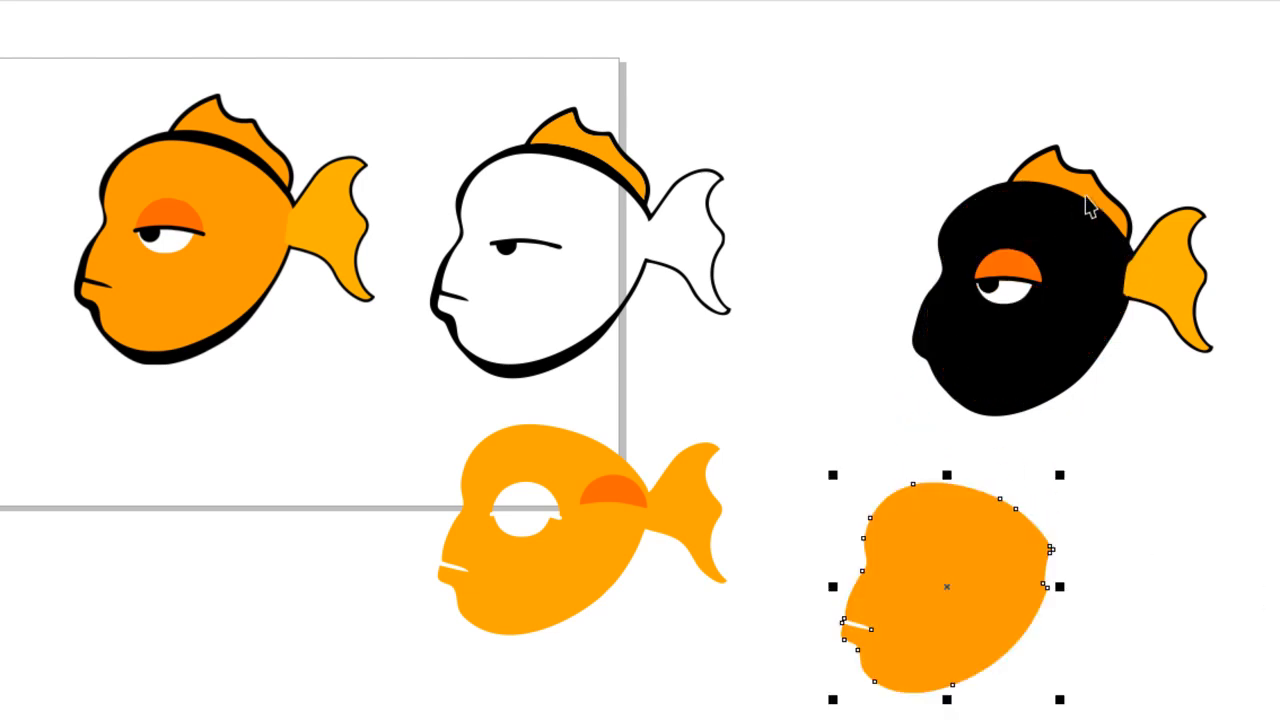
click(1090, 208)
drag(1086, 194, 998, 109)
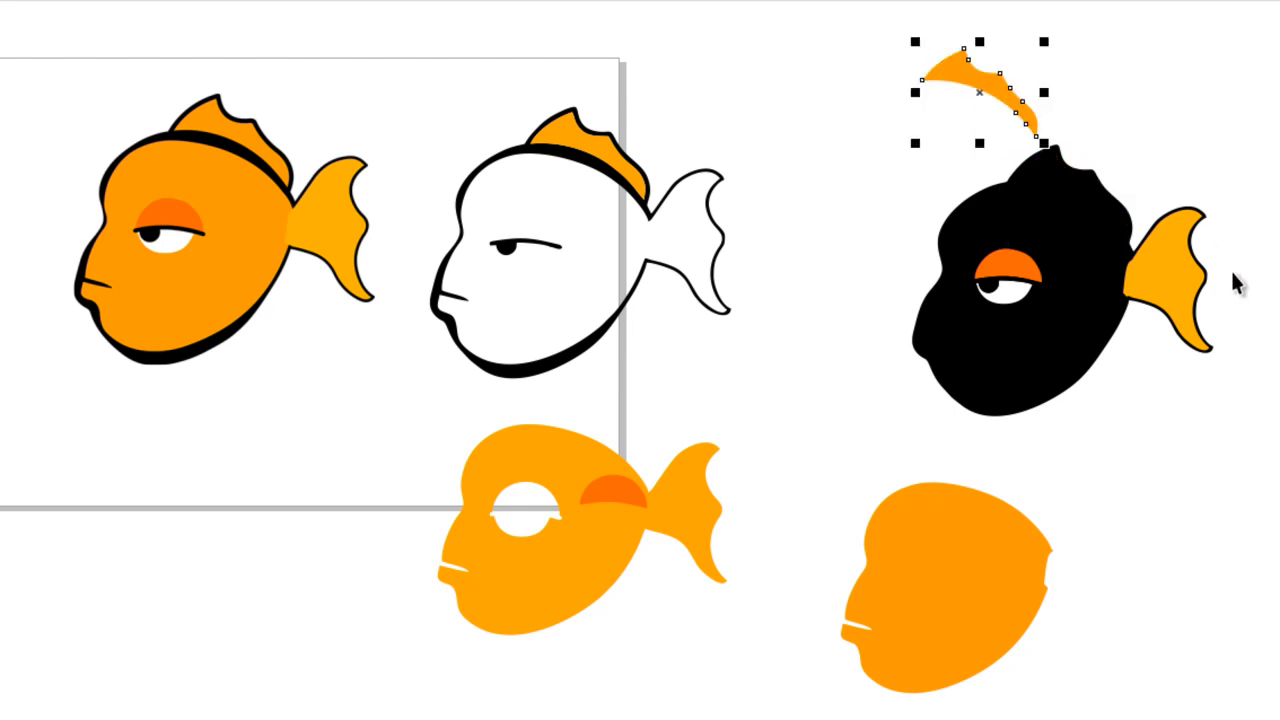
click(1160, 268)
drag(1157, 266, 1279, 264)
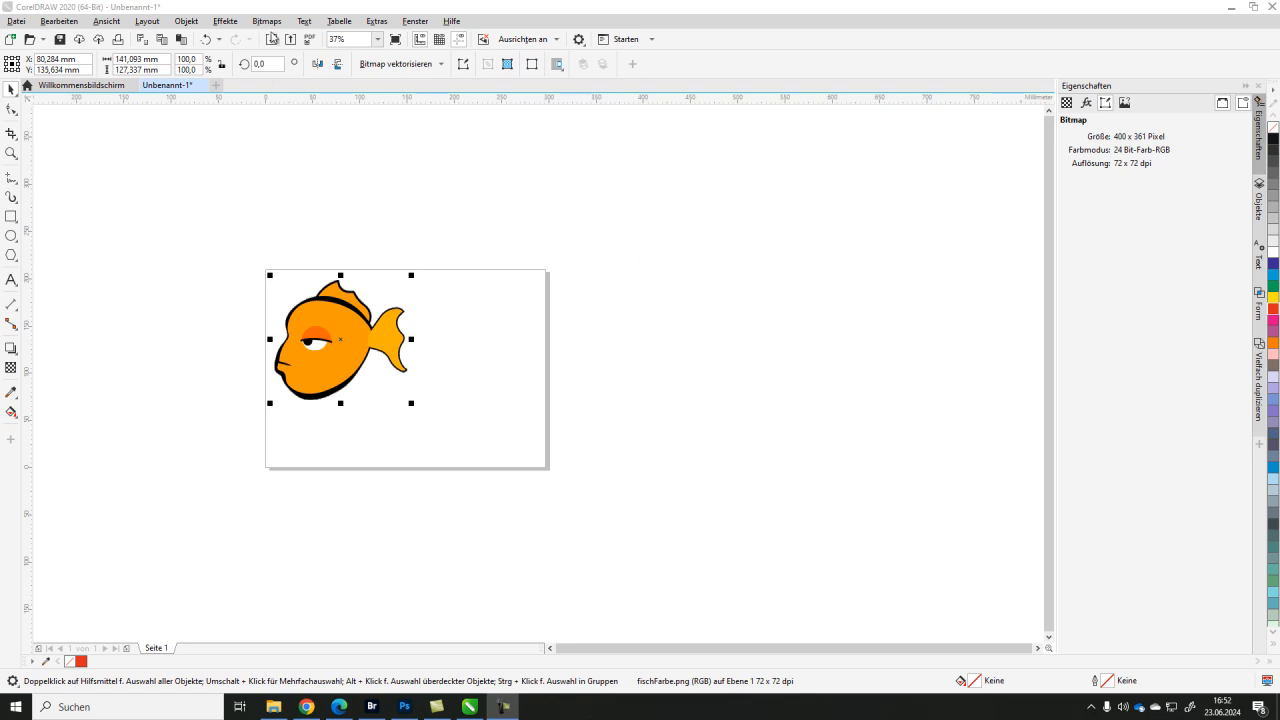
Outline-trace the fish bitmap as a Logo with Überlappung entfernen and Nach Farbe gruppieren enabled and Benachbarte verbinden turned off
click(267, 22)
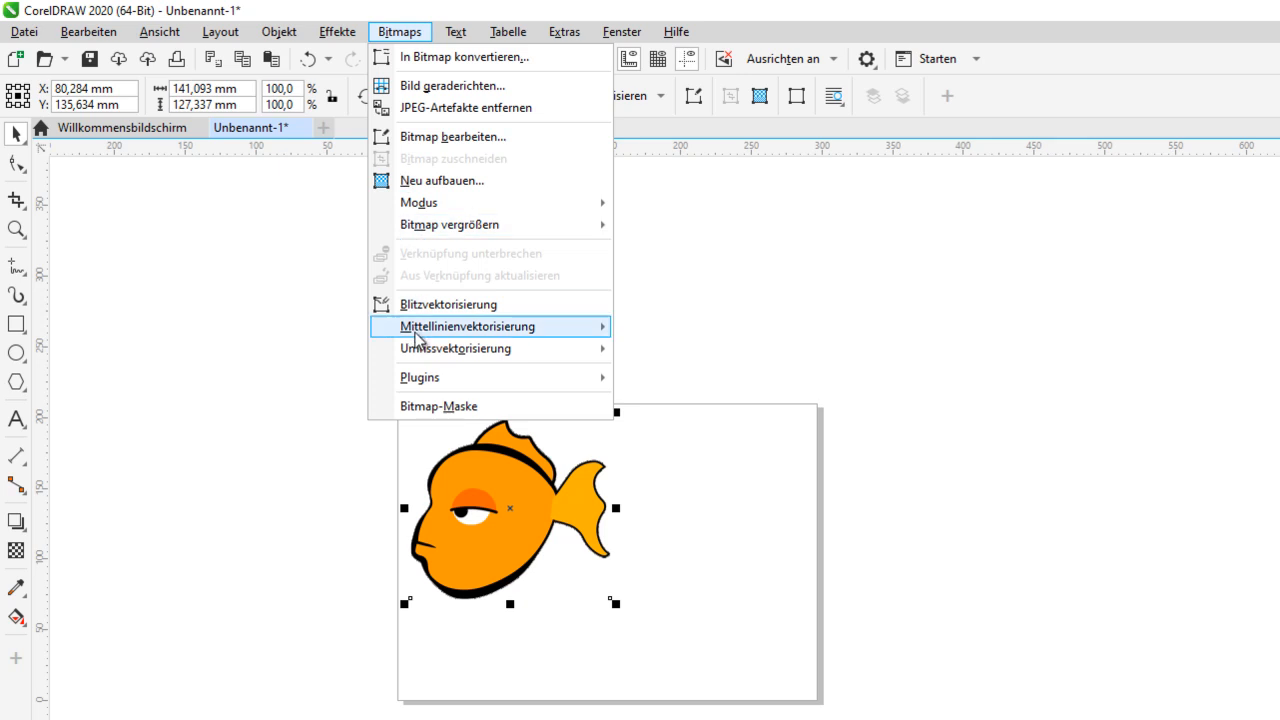
mouse_move(445, 352)
click(655, 374)
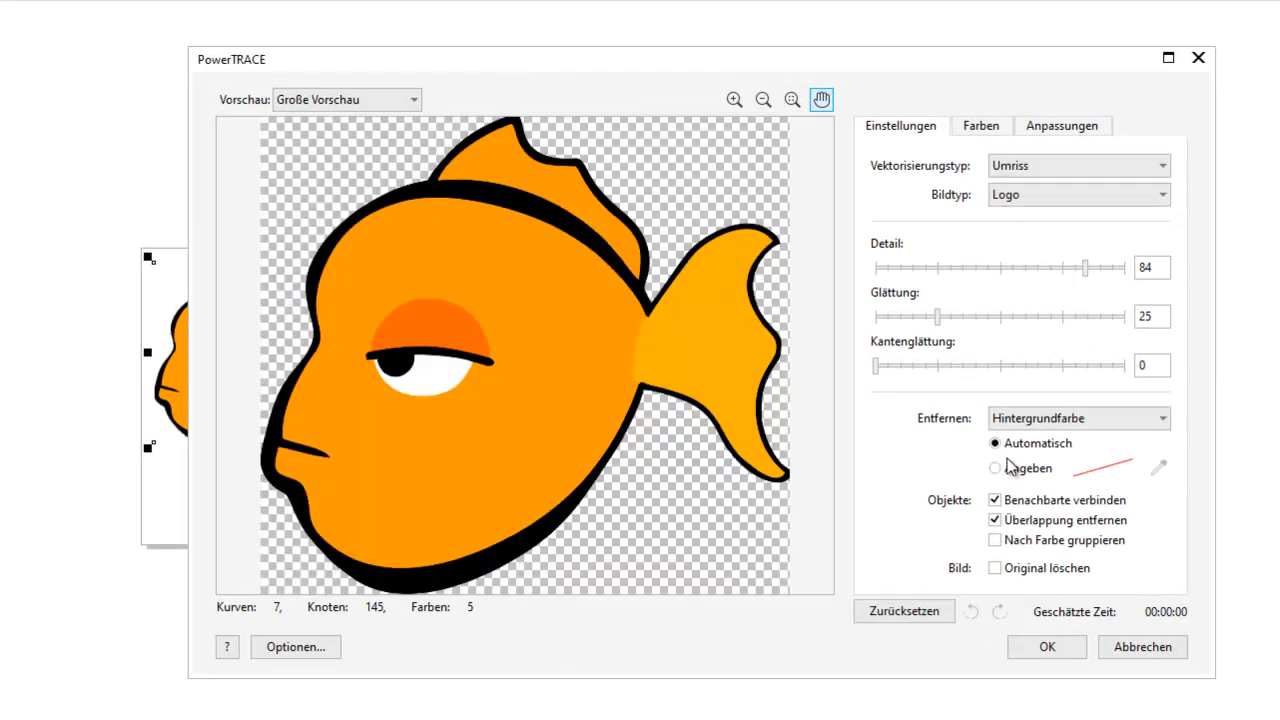
click(1012, 527)
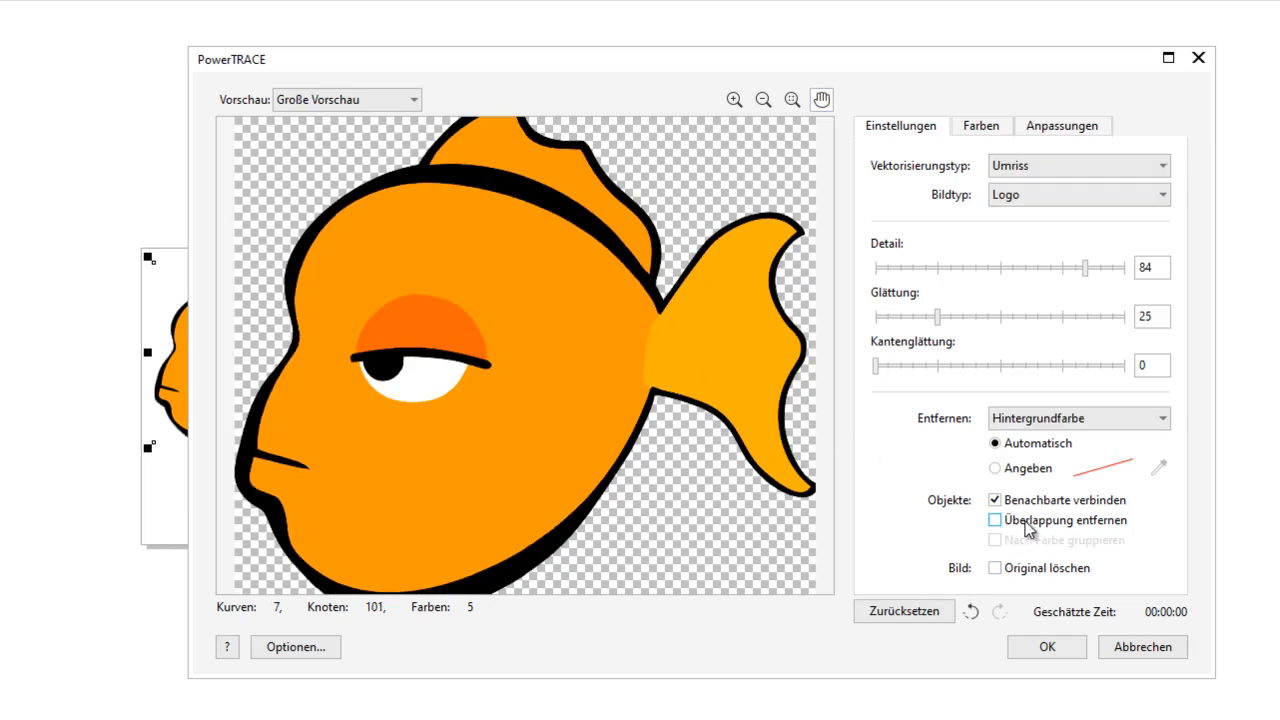
click(1014, 528)
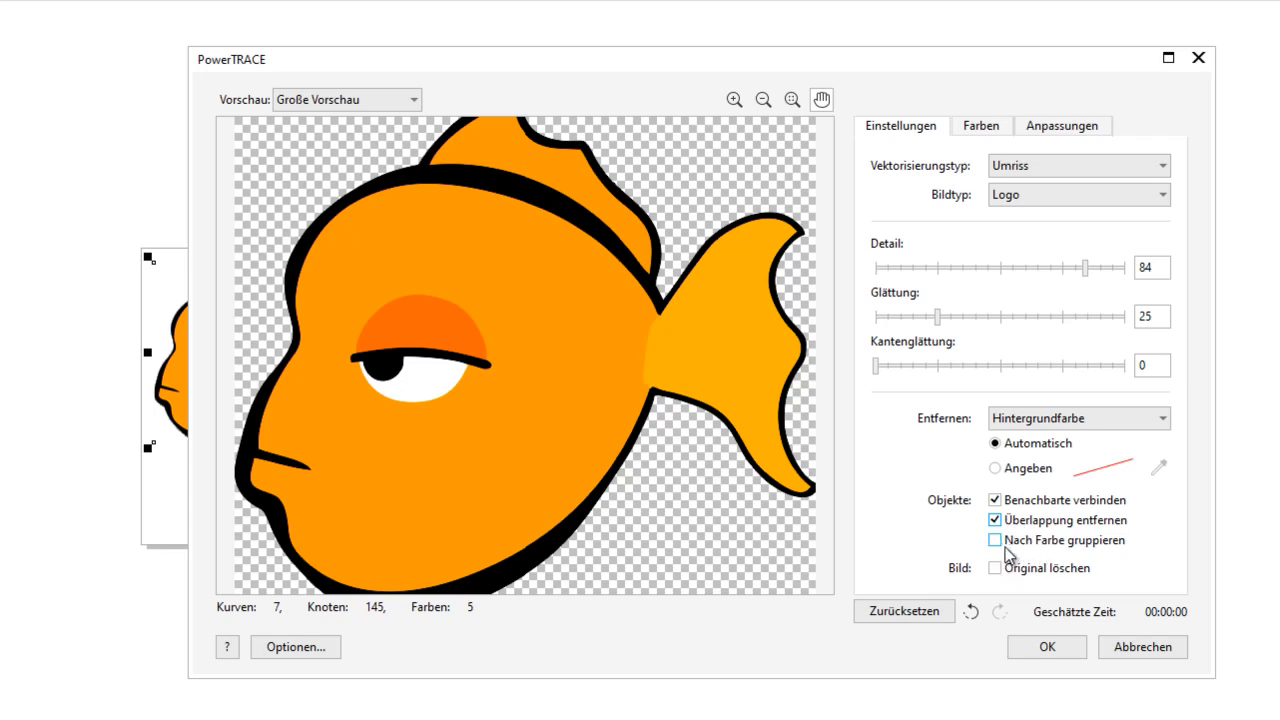
click(996, 541)
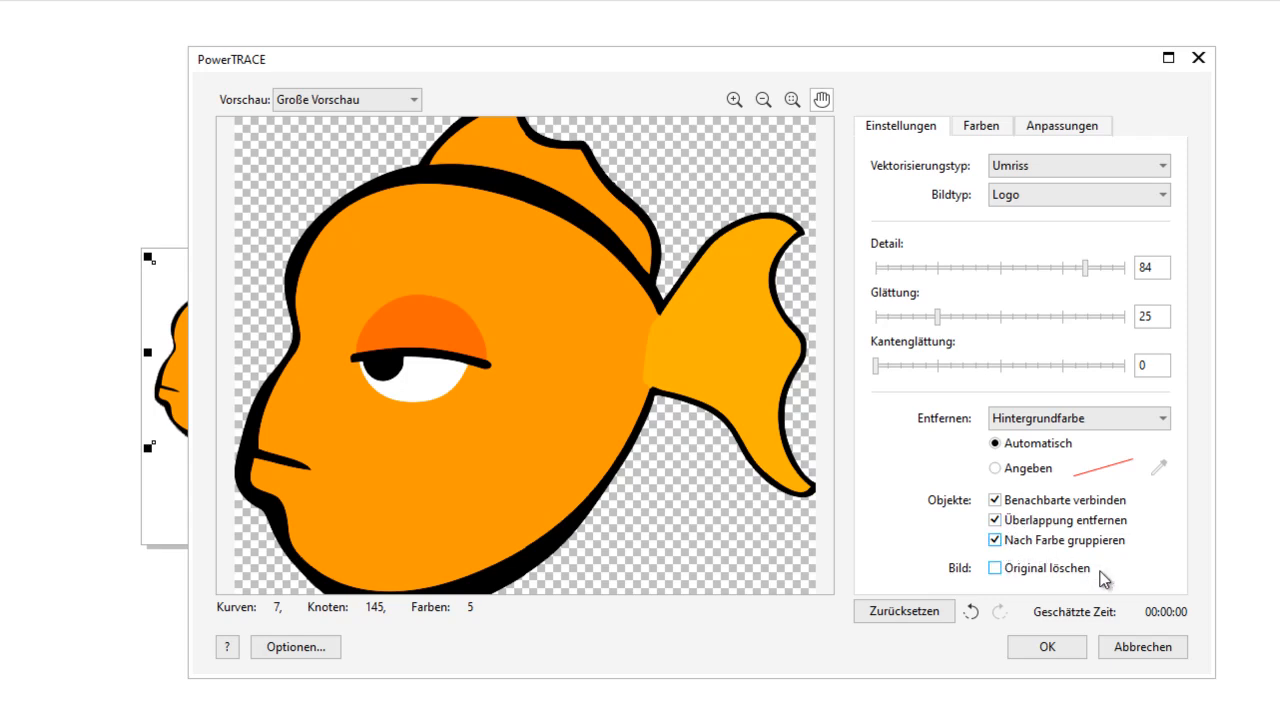
click(996, 500)
click(1047, 646)
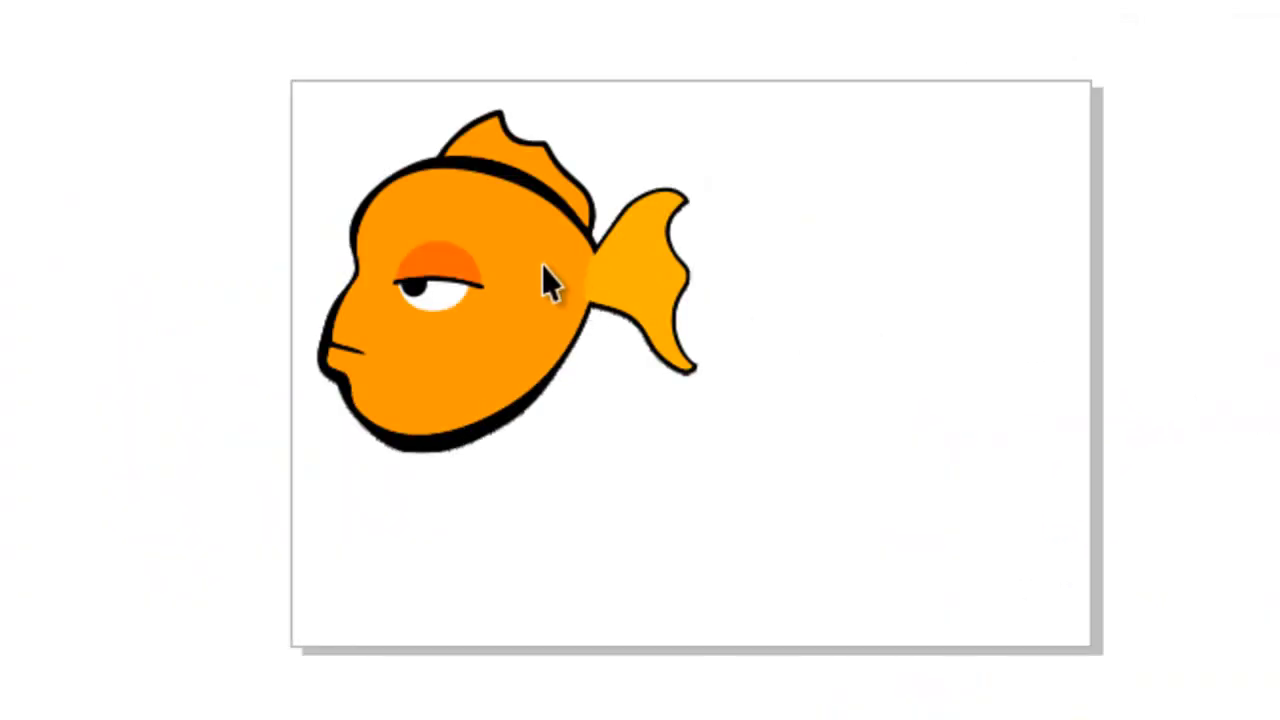
Move the trace's orange colour group, containing the body and dorsal fin, up and to the left off the fish
click(543, 266)
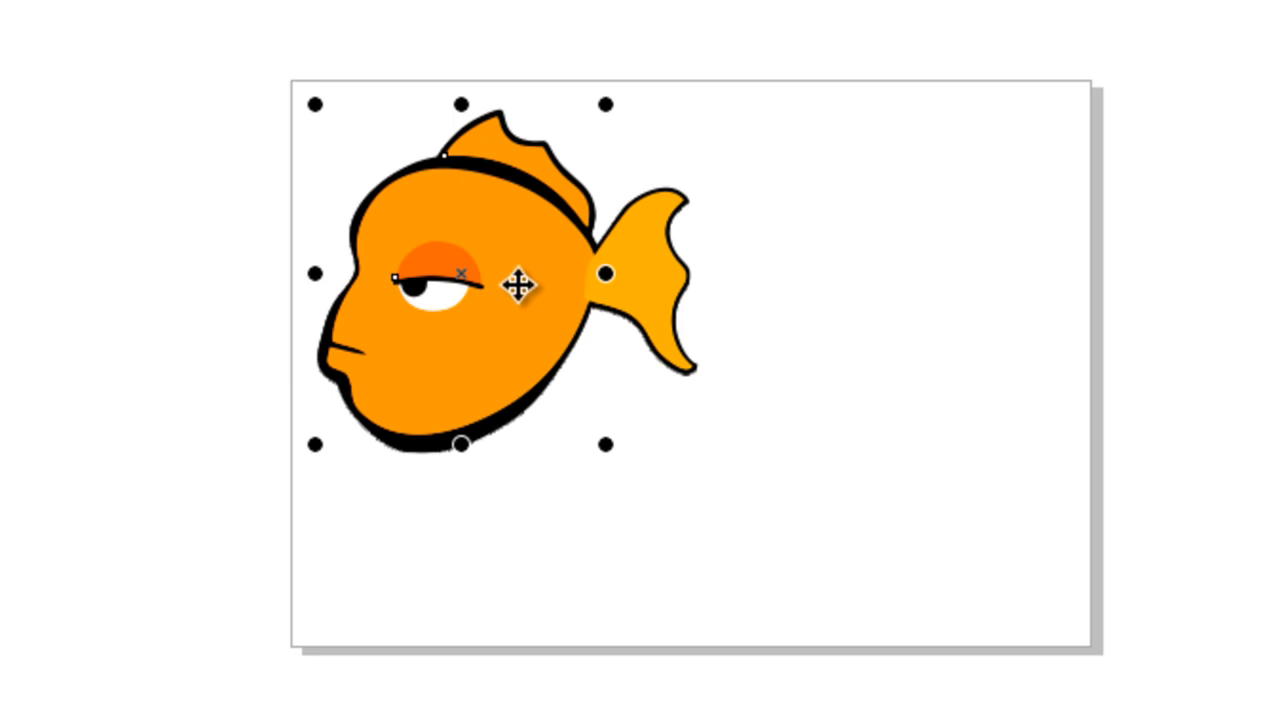
drag(525, 284, 191, 210)
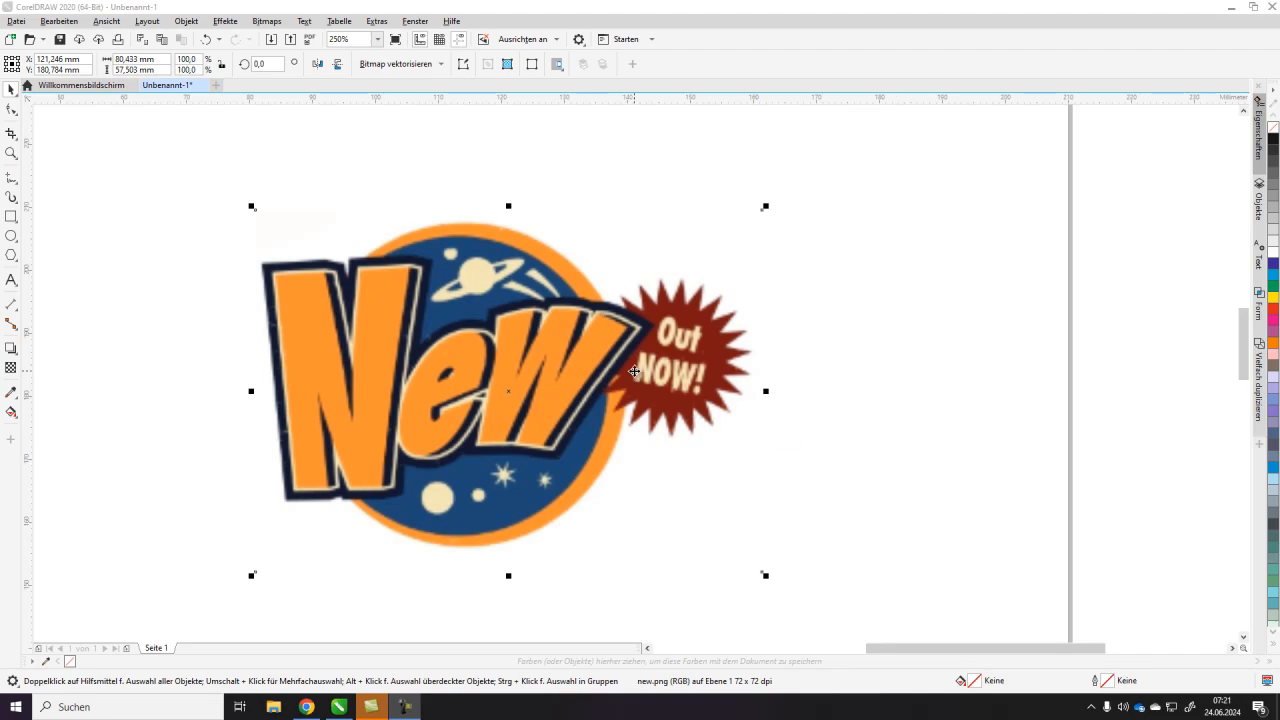
Inspect the "New" logo bitmap closely, start its outline tracing as a Logo and set the upscaling mode to Illustration
scroll(592, 369, up, 6)
scroll(586, 371, down, 2)
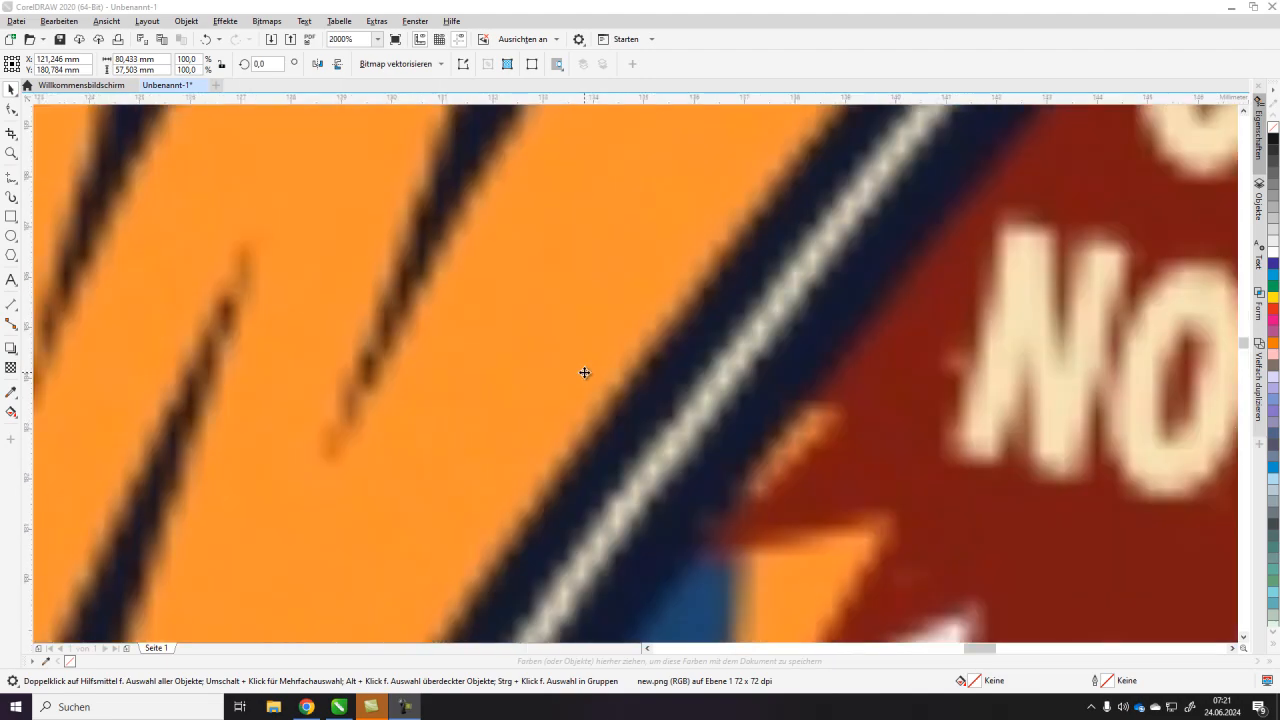
scroll(656, 373, down, 5)
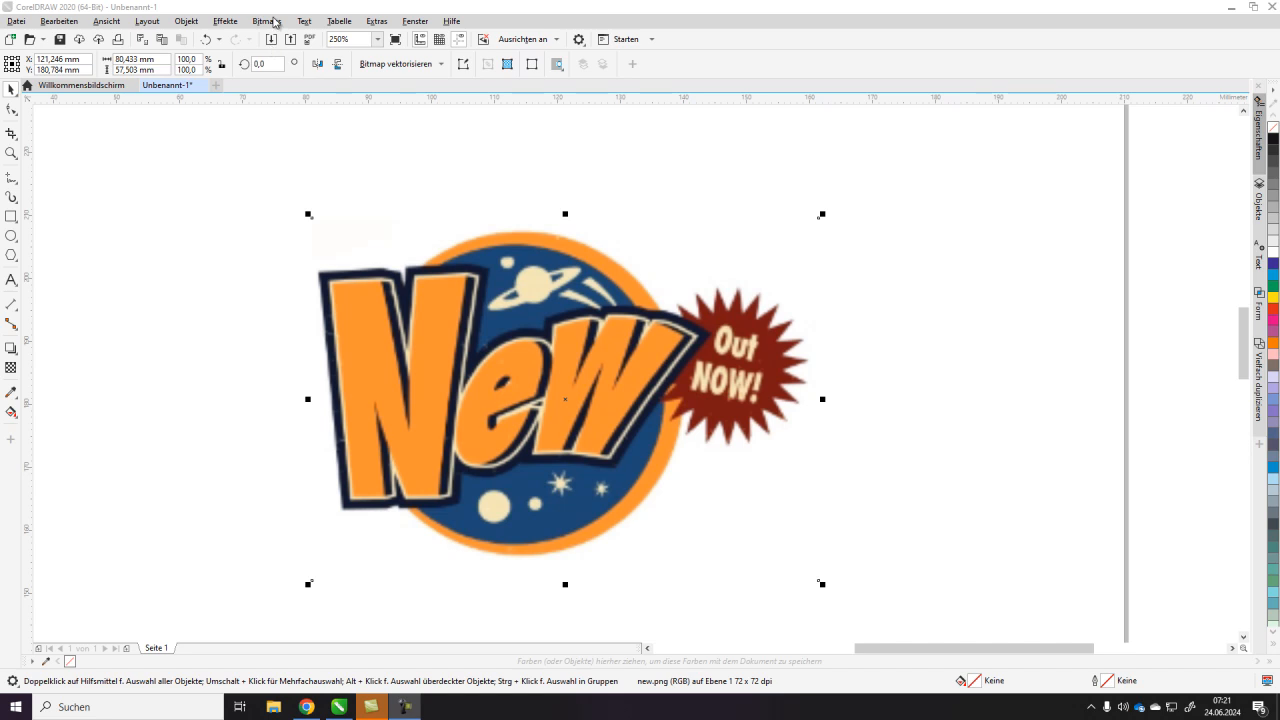
click(275, 22)
mouse_move(315, 232)
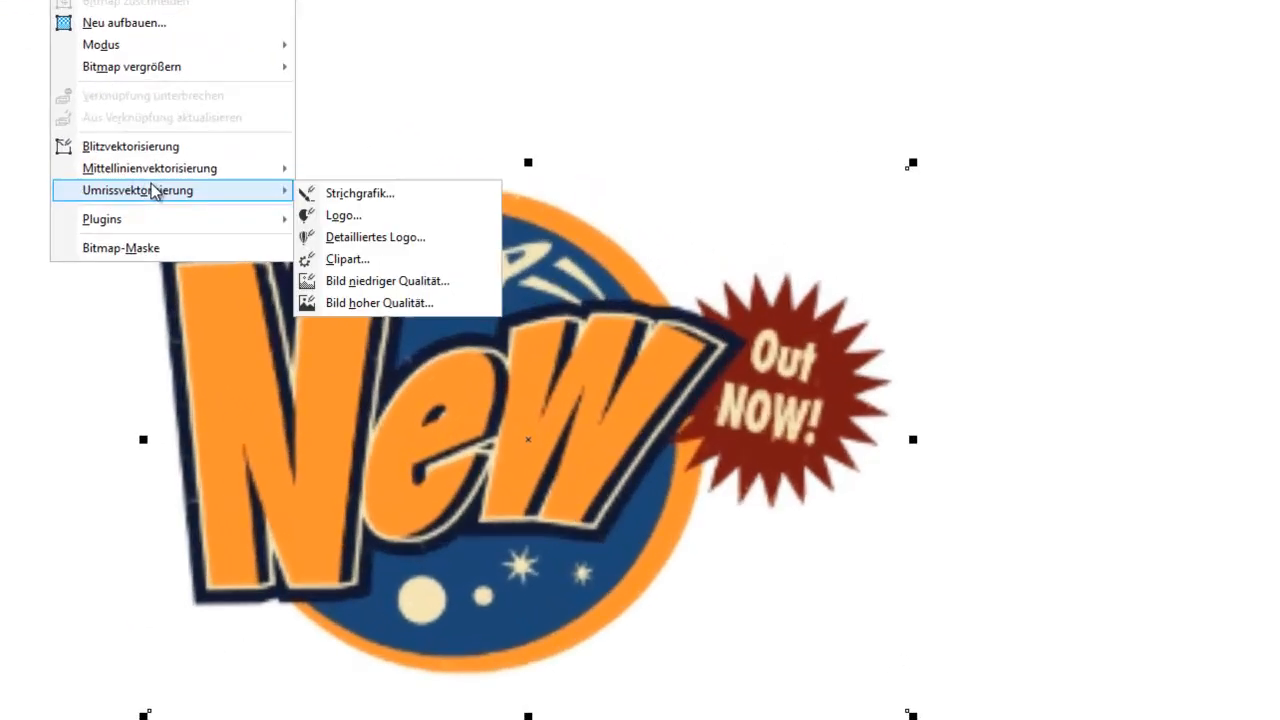
click(350, 217)
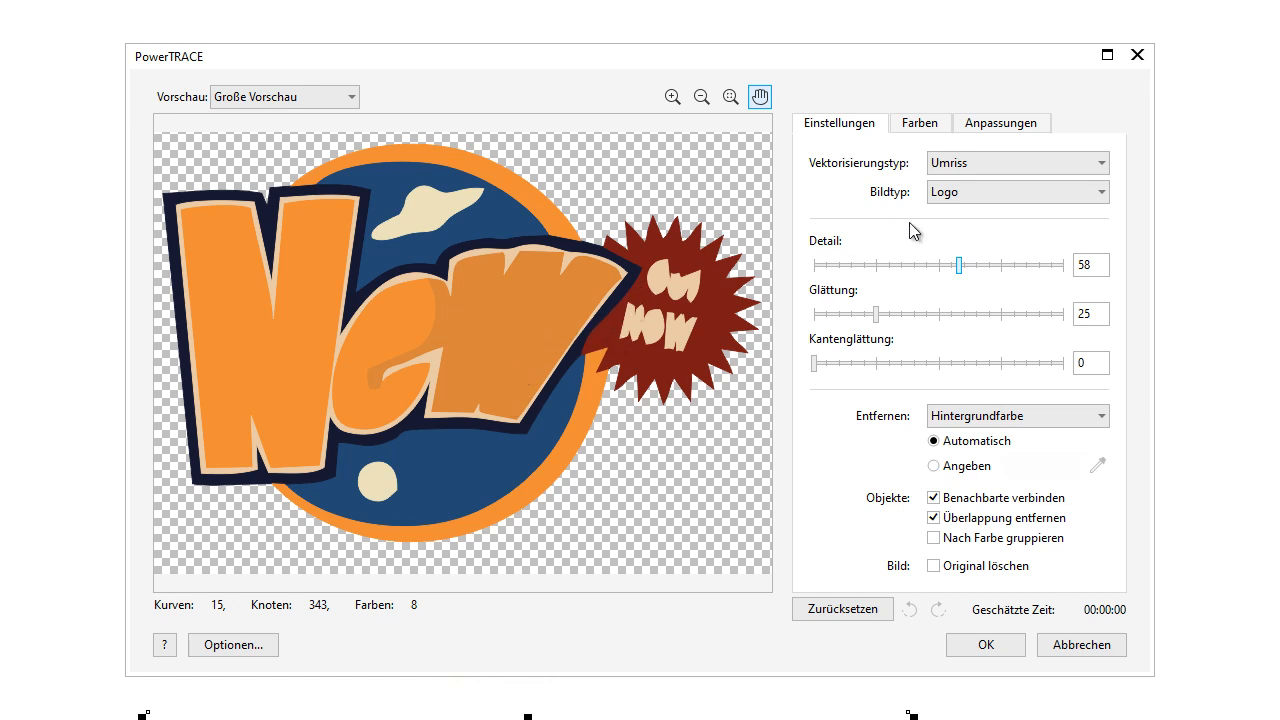
click(995, 130)
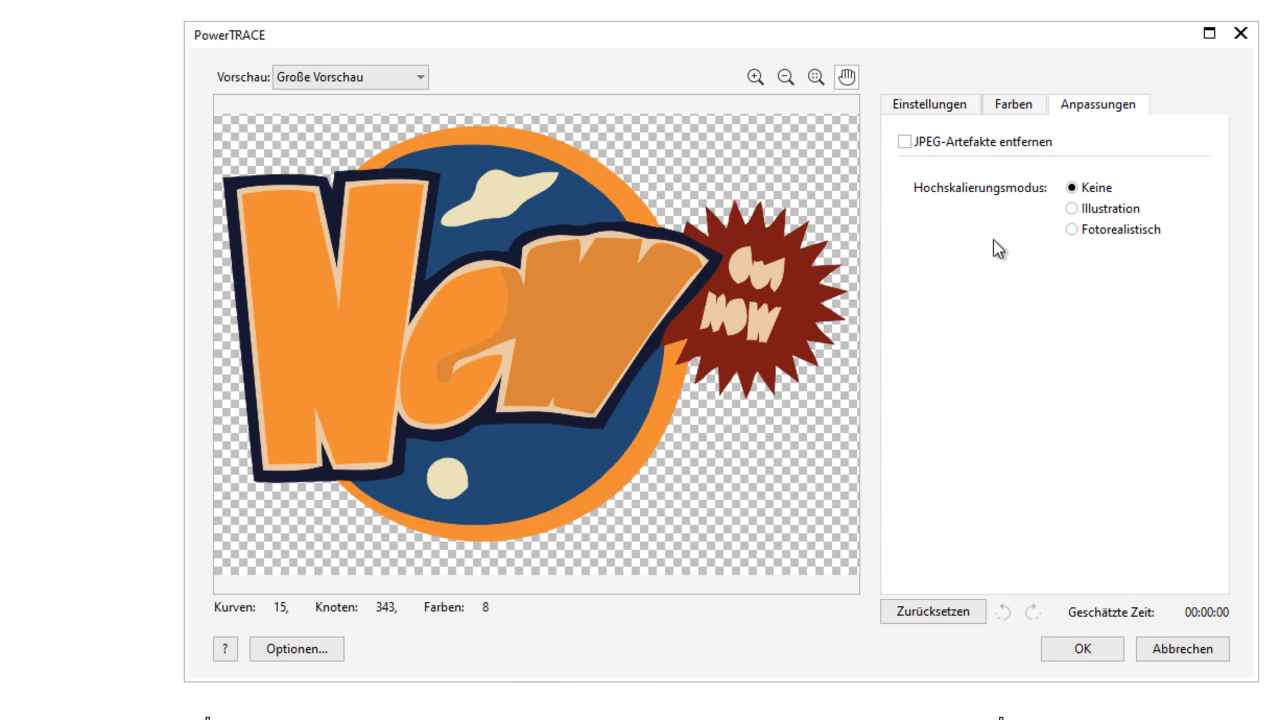
click(1073, 210)
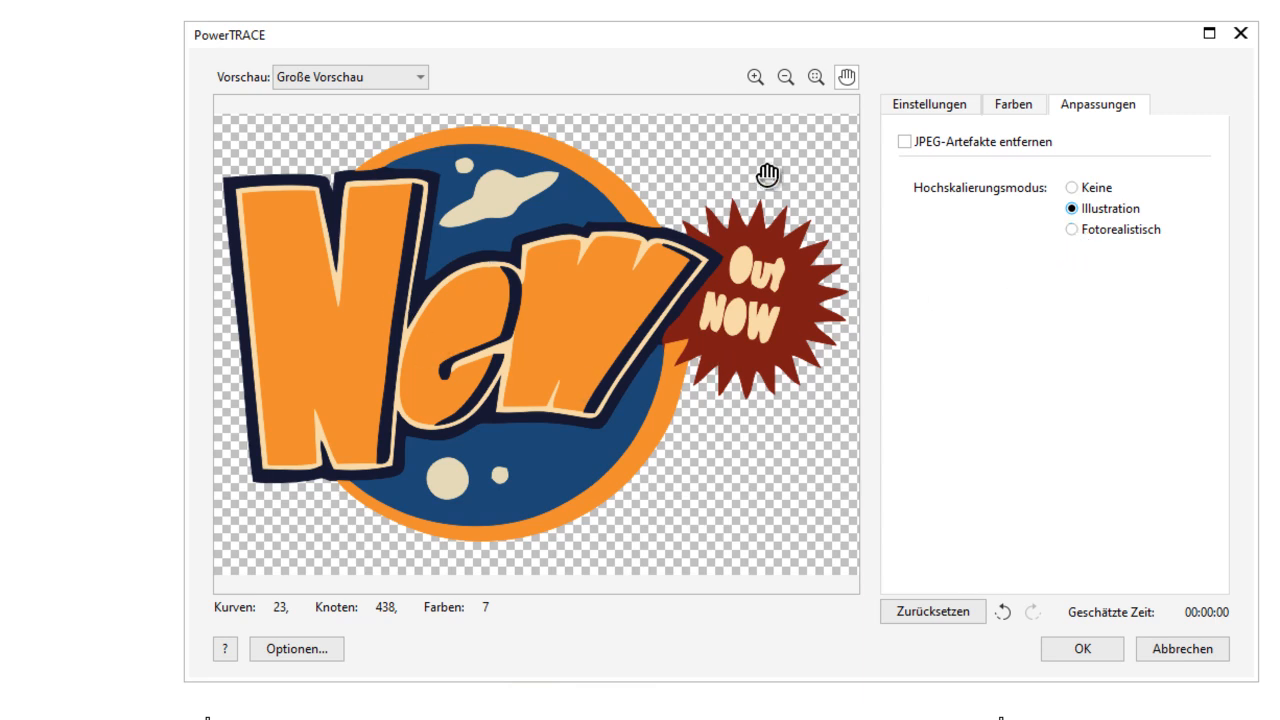
Set the "New" logo trace's detail to 99, turn off Überlappung entfernen and open its colour list
click(921, 101)
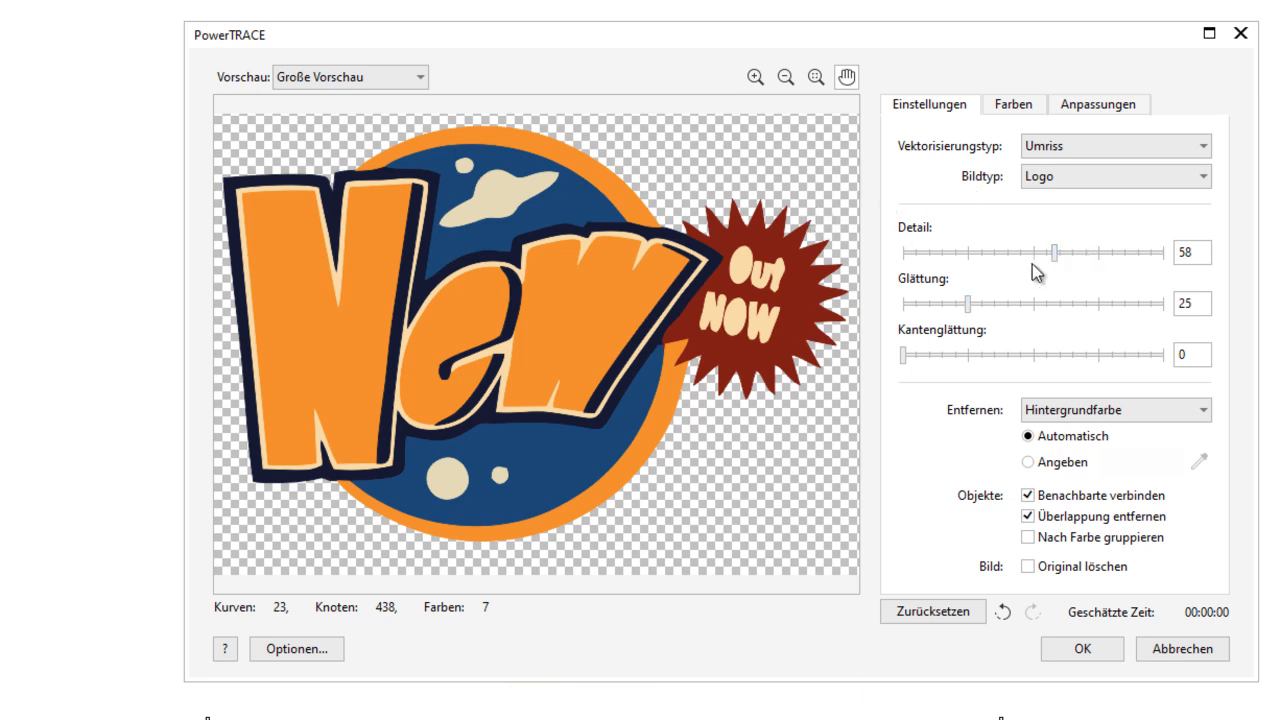
drag(1064, 250, 1155, 257)
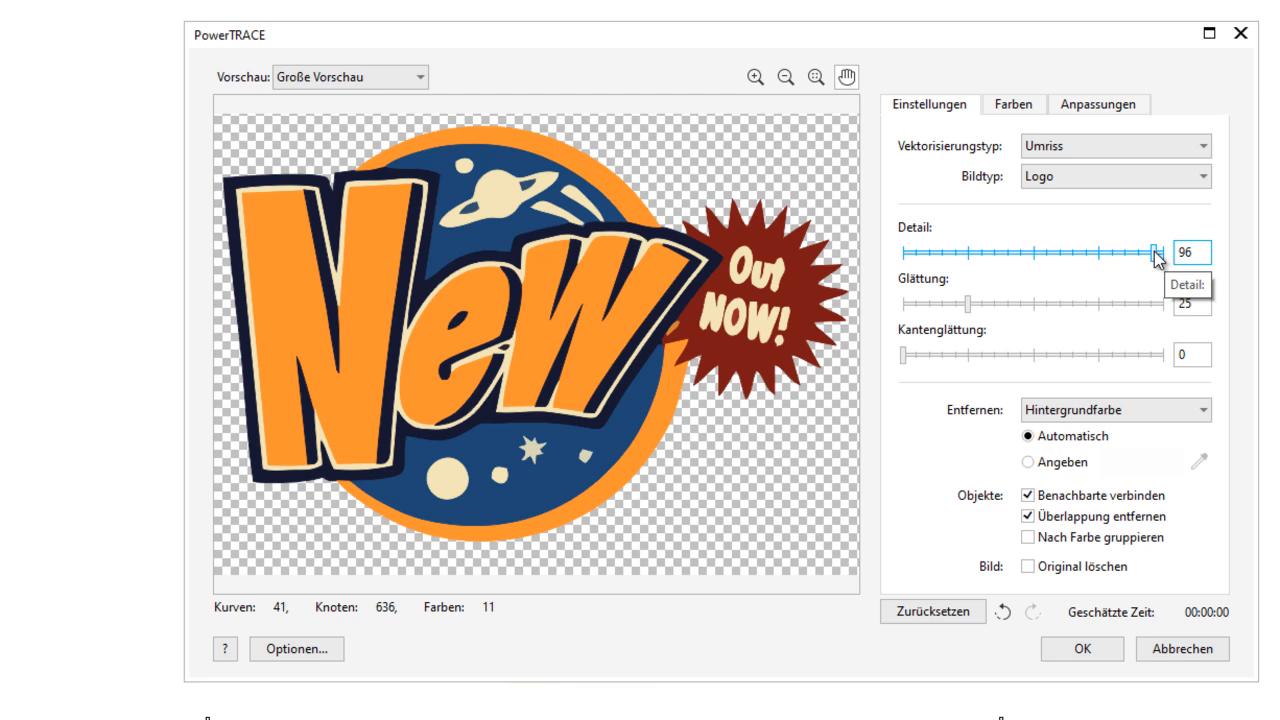
drag(1157, 258, 1165, 254)
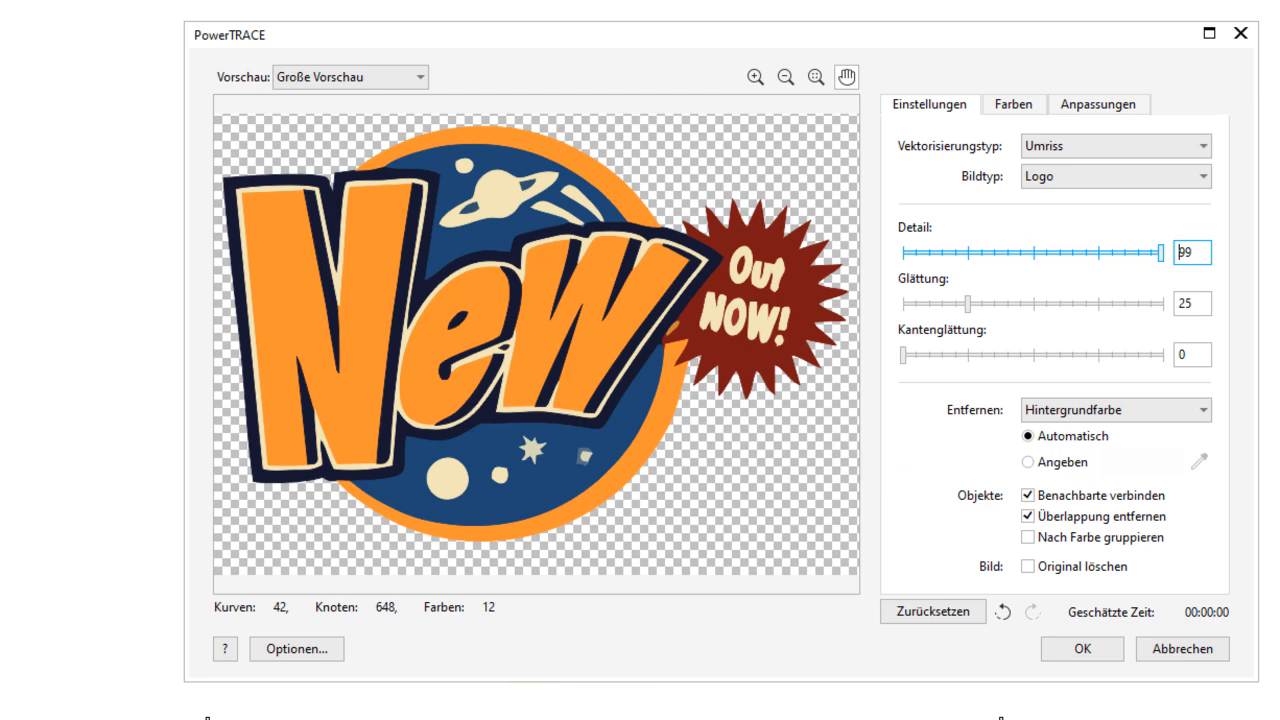
click(1029, 518)
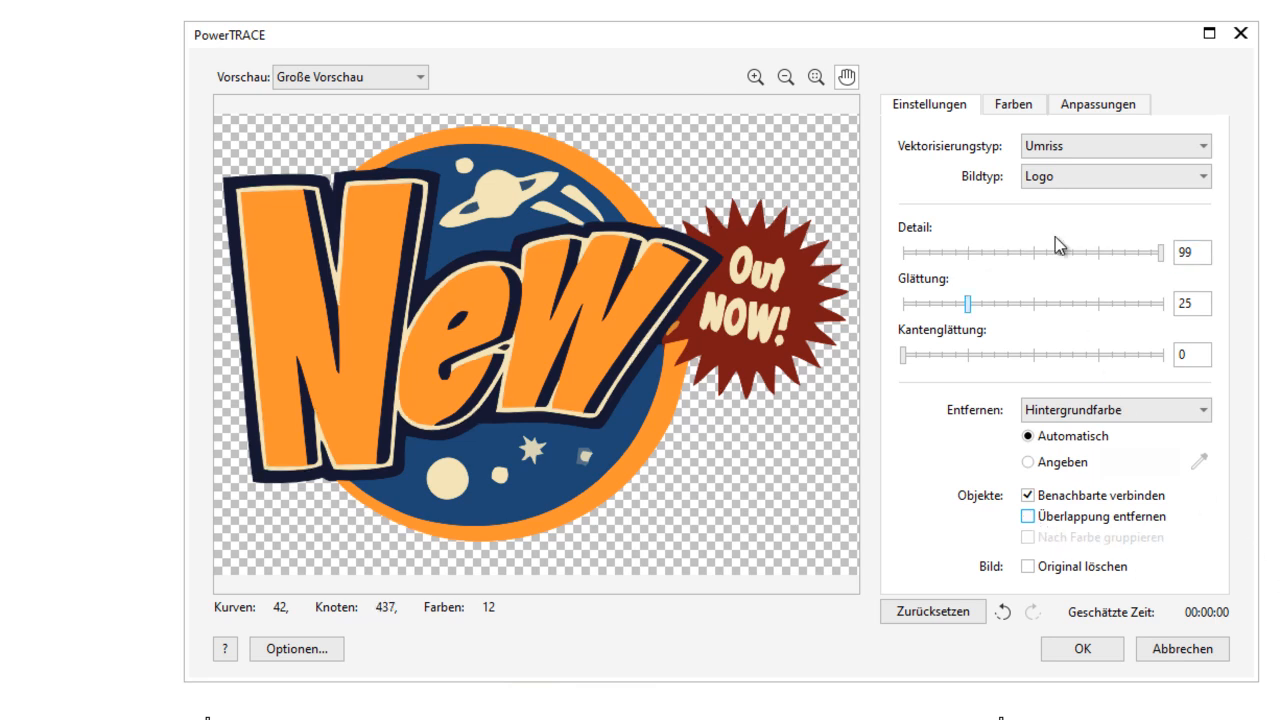
click(1022, 110)
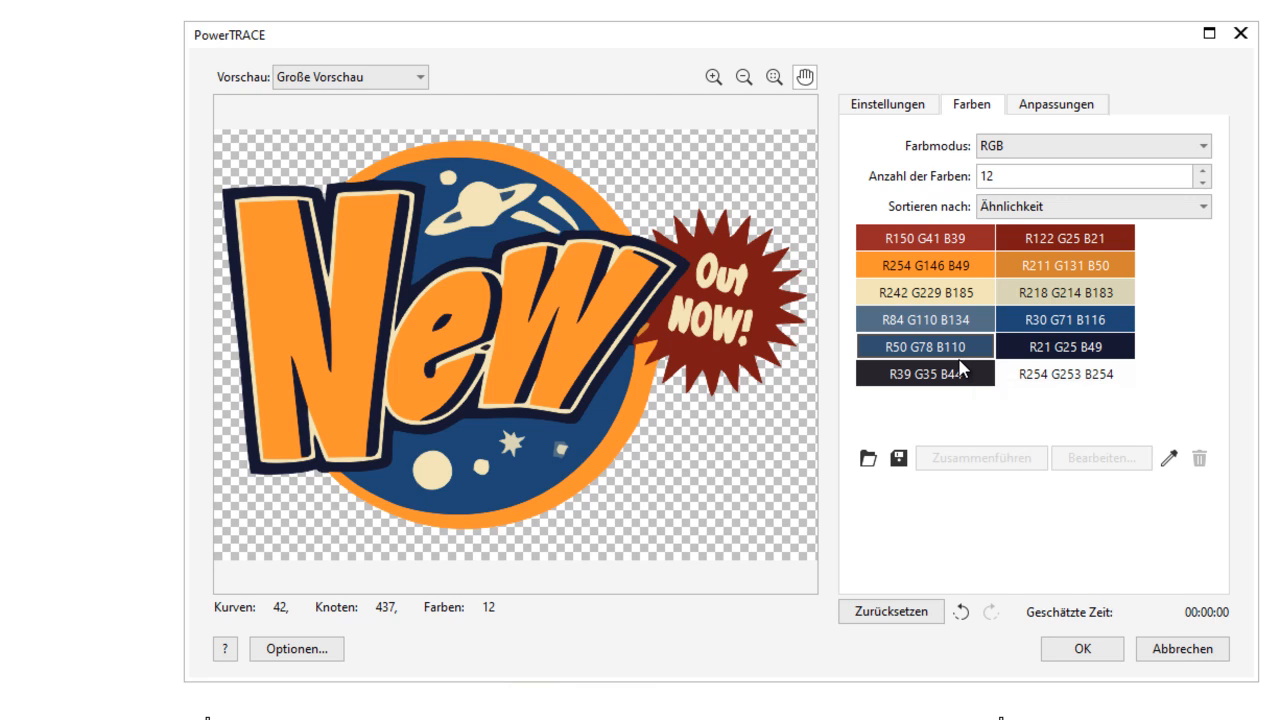
Reduce the "New" logo trace to 6 colours
double_click(1002, 175)
text(6)
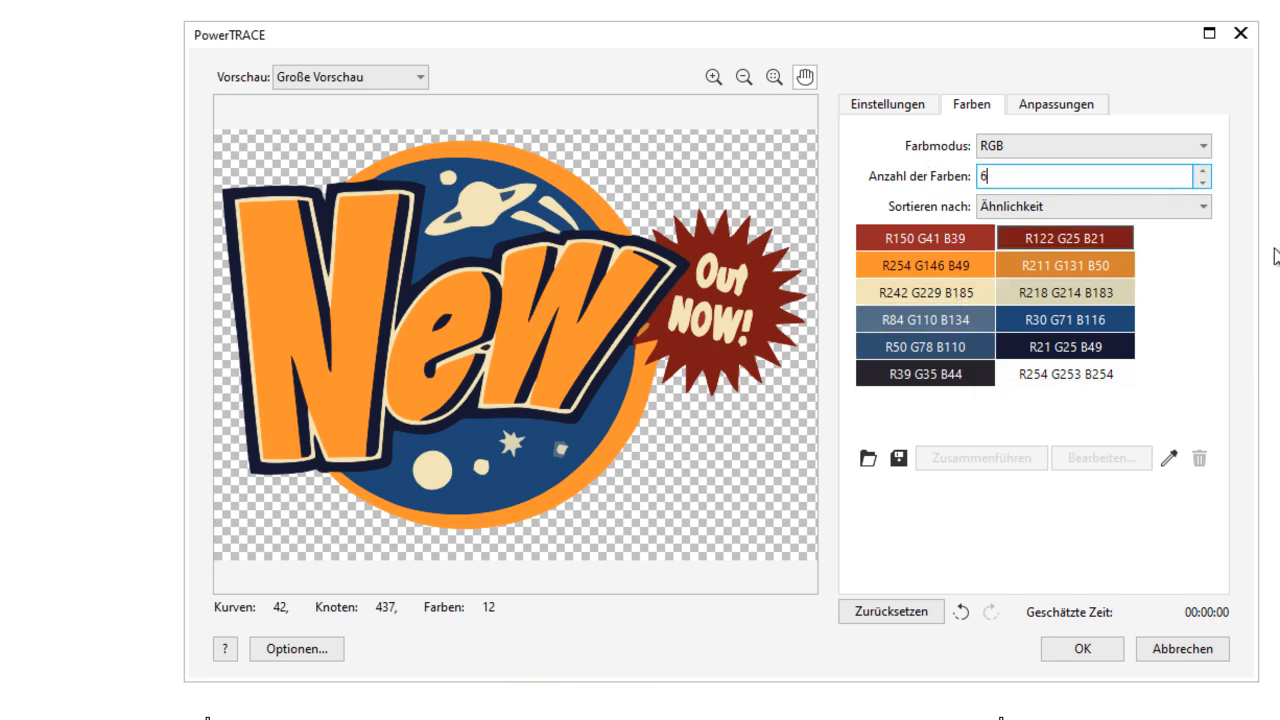
click(1145, 207)
click(1080, 175)
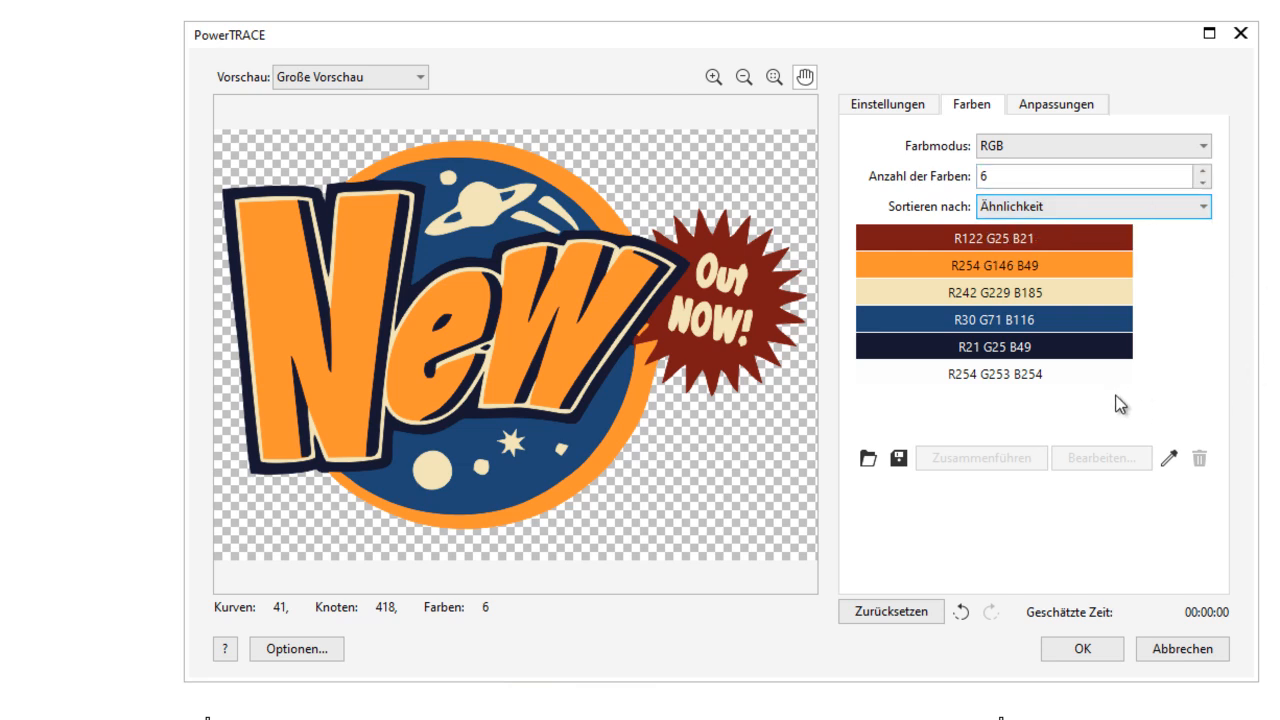
Delete the near-white colour R254 G253 B254 from the "New" logo trace's colour list and apply the trace
mouse_move(991, 378)
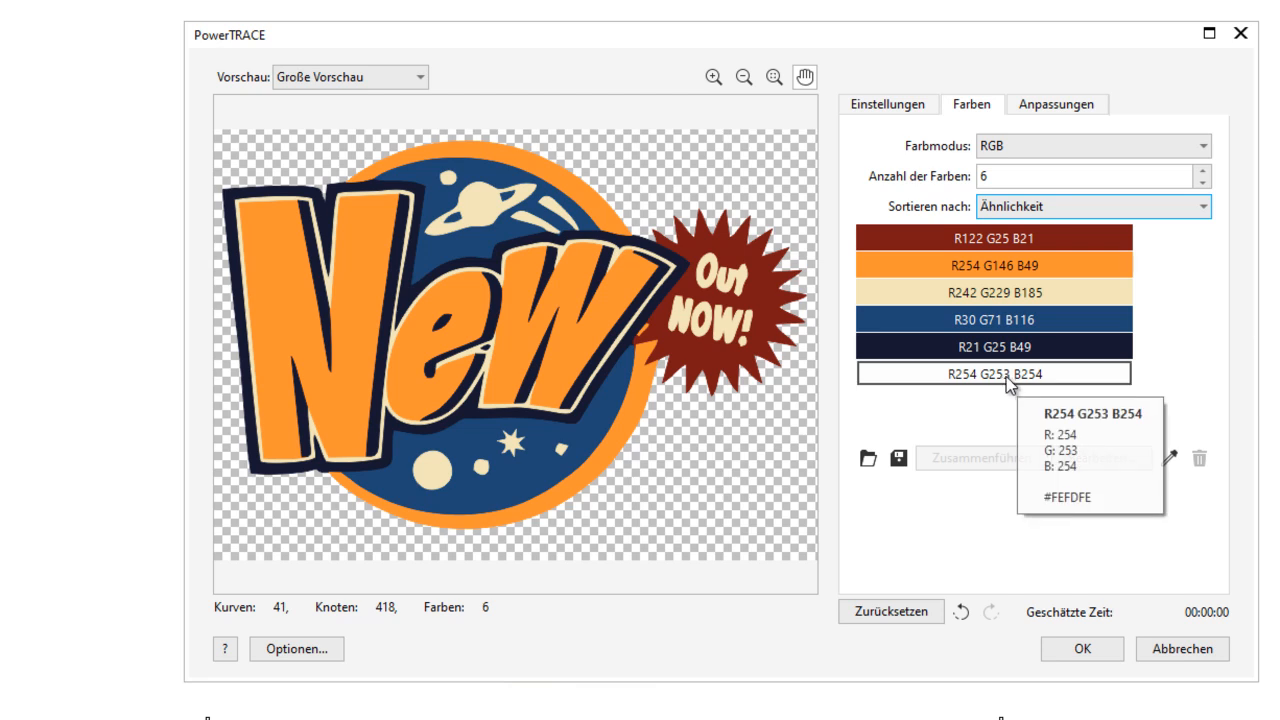
click(945, 378)
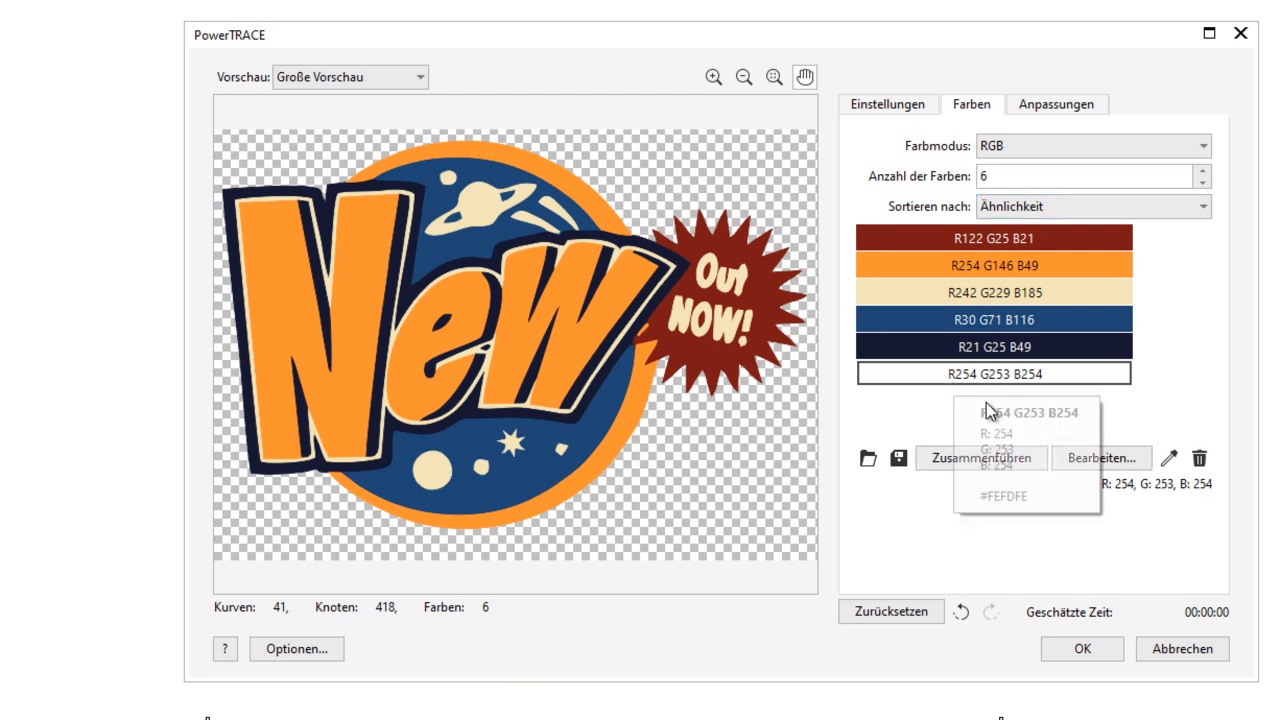
click(1199, 460)
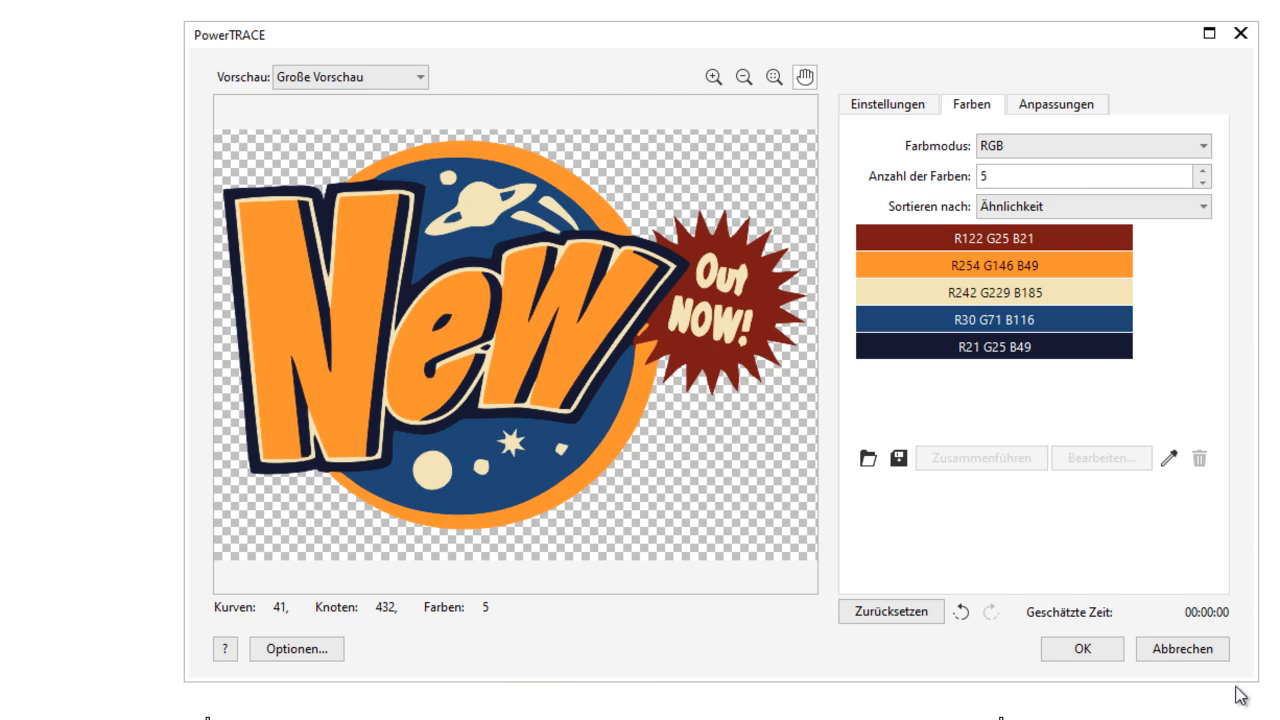
click(1081, 652)
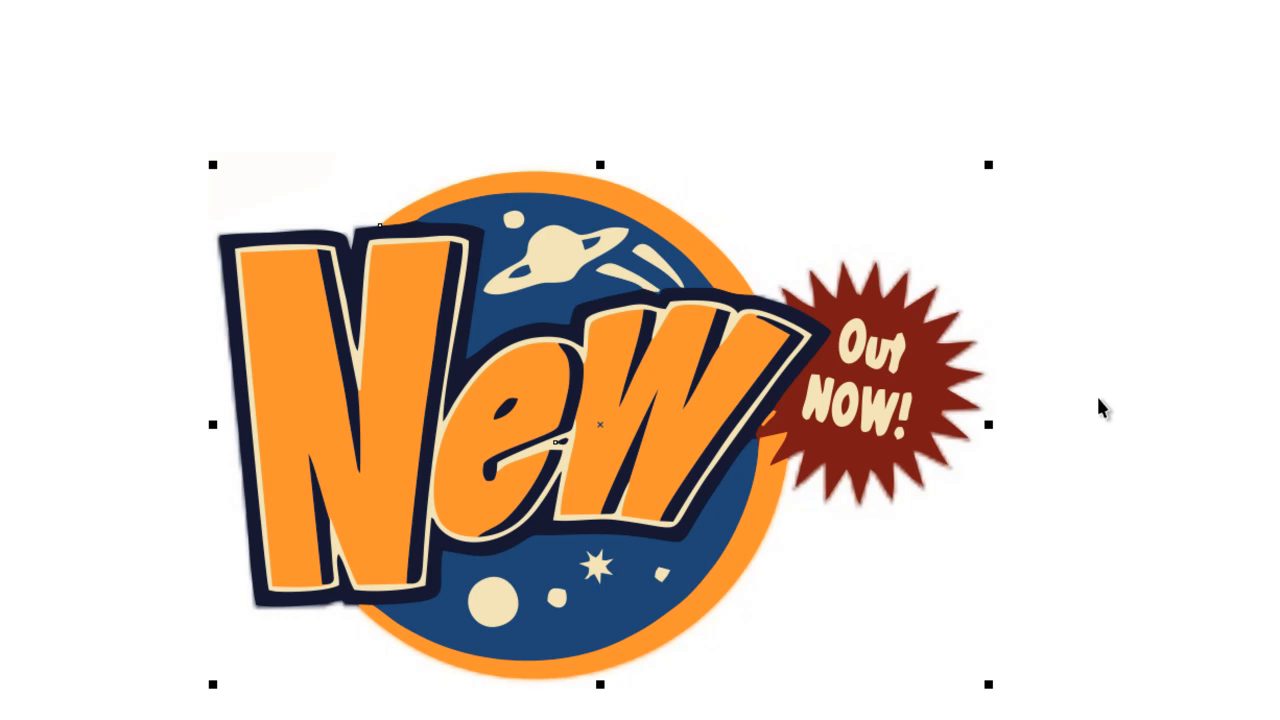
scroll(722, 342, up, 3)
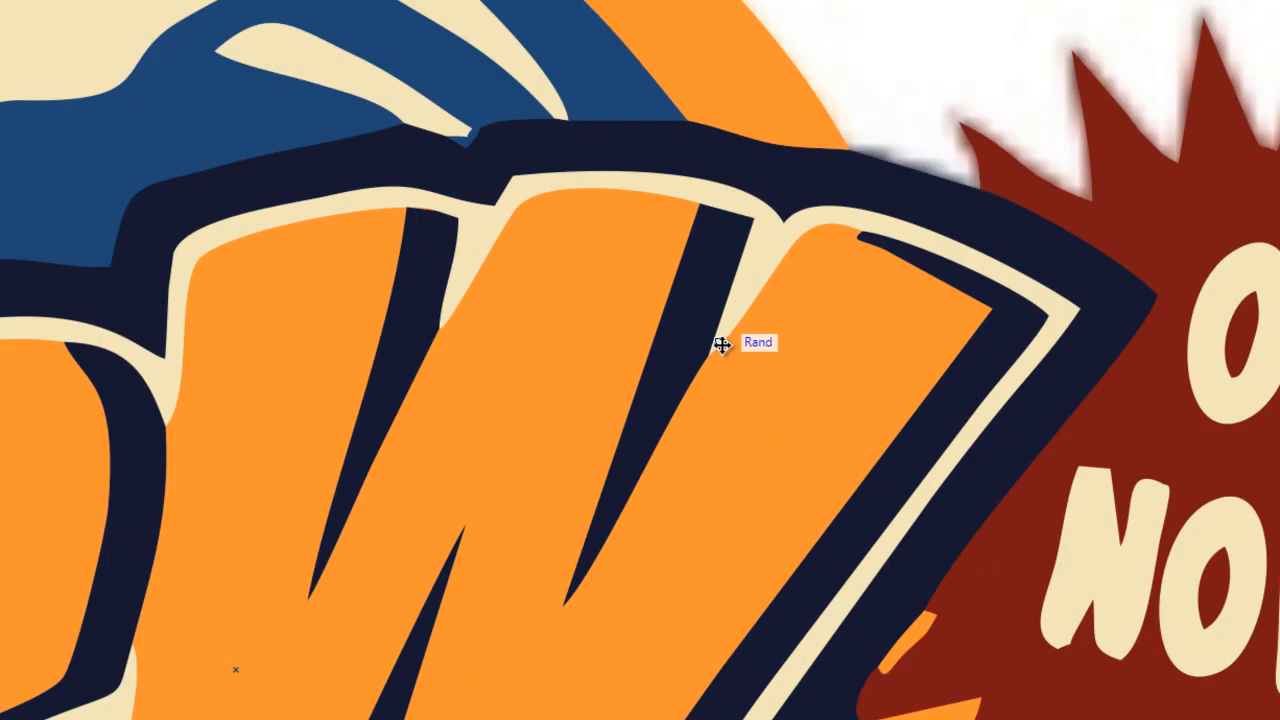